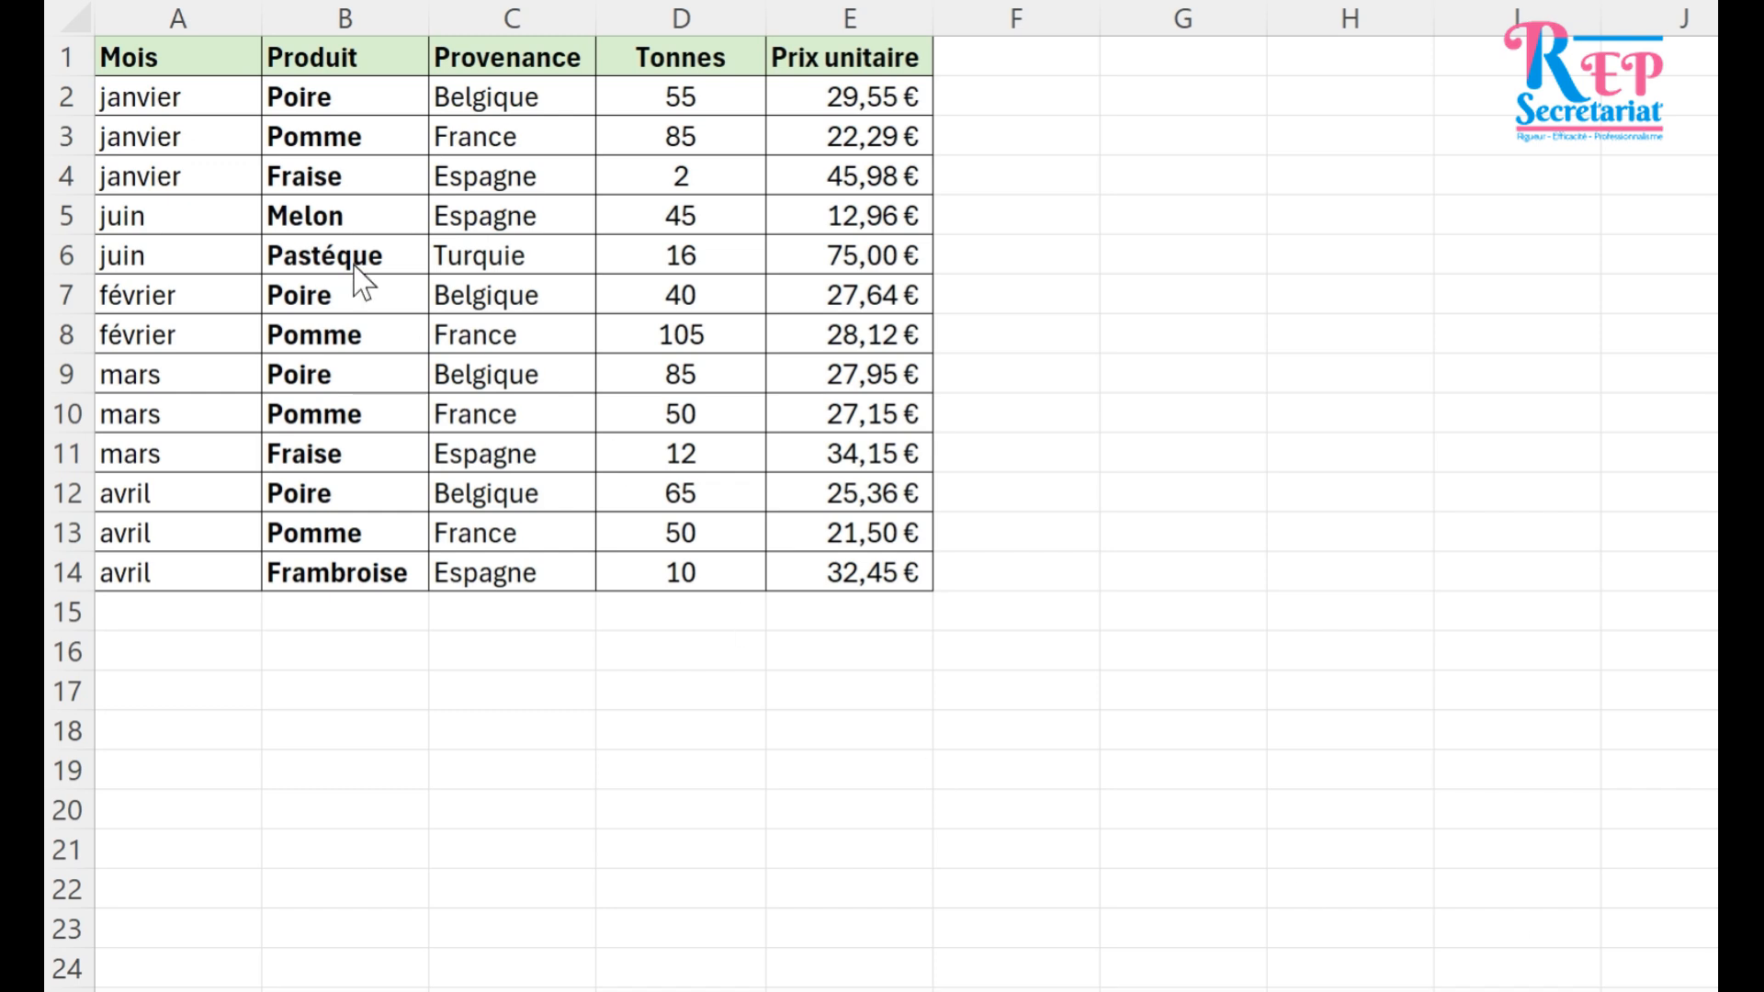
Examine the source table's Mois, Produit, Provenance, Tonnes and Prix unitaire columns.
left_click(178, 19)
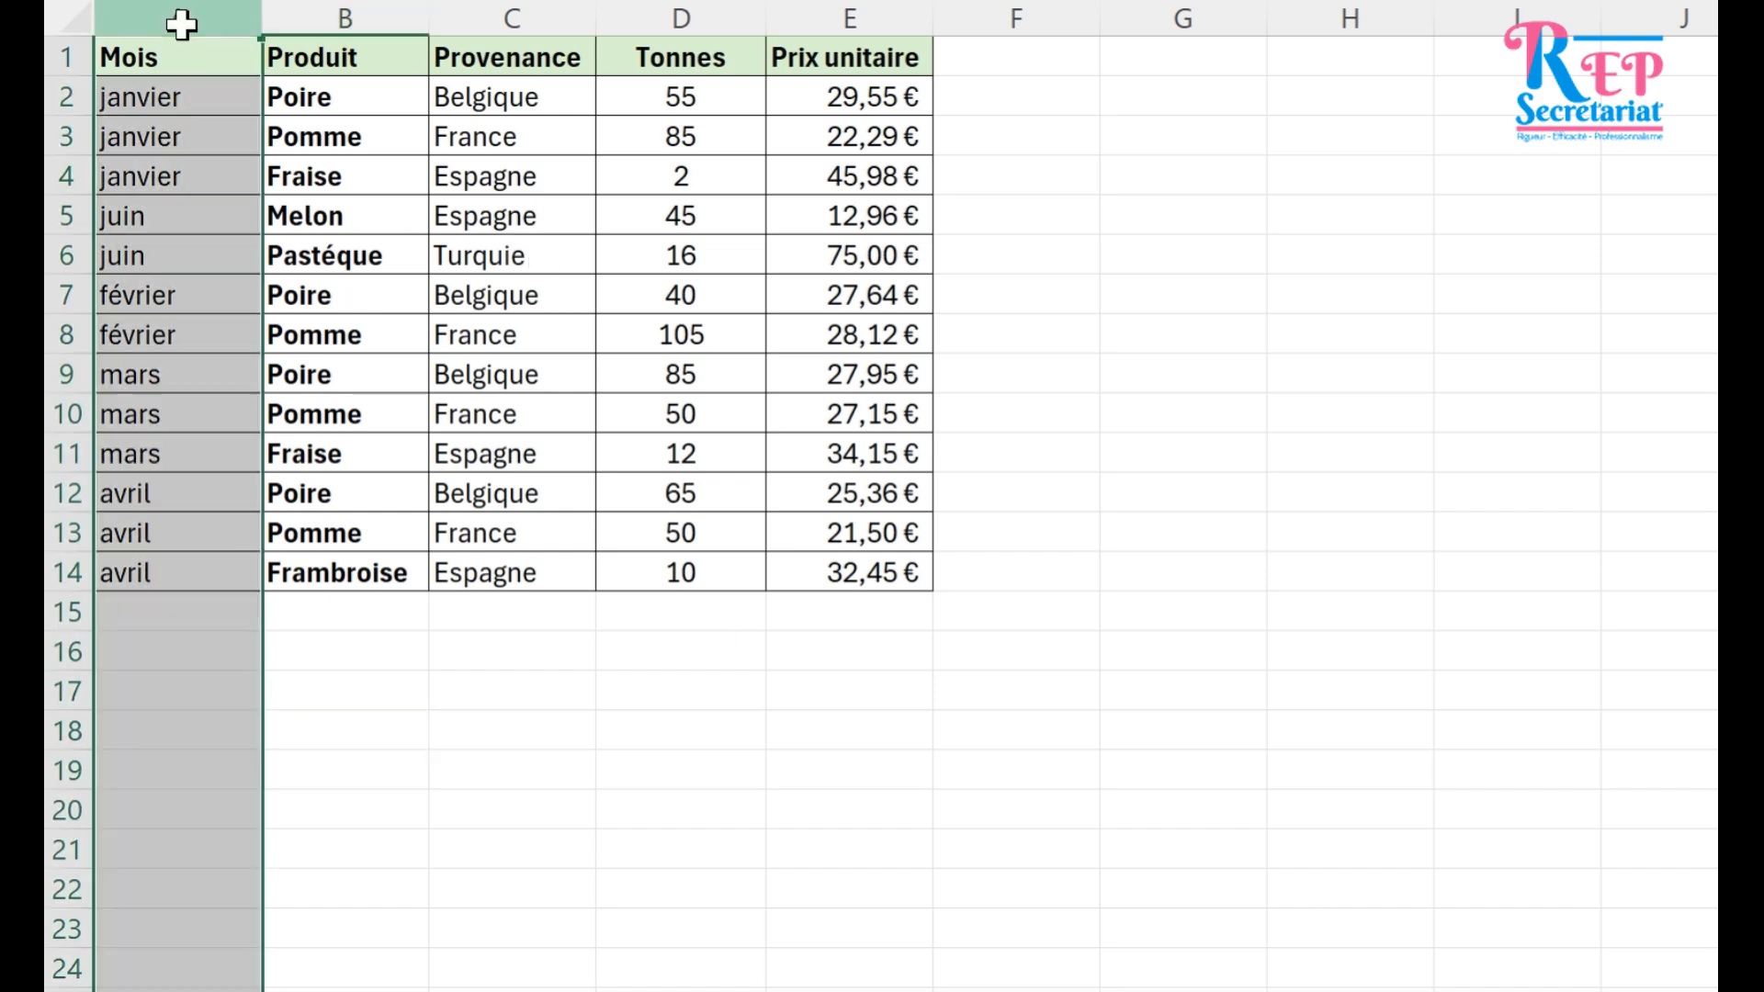
left_click_drag(182, 57, 873, 579)
left_click(349, 414)
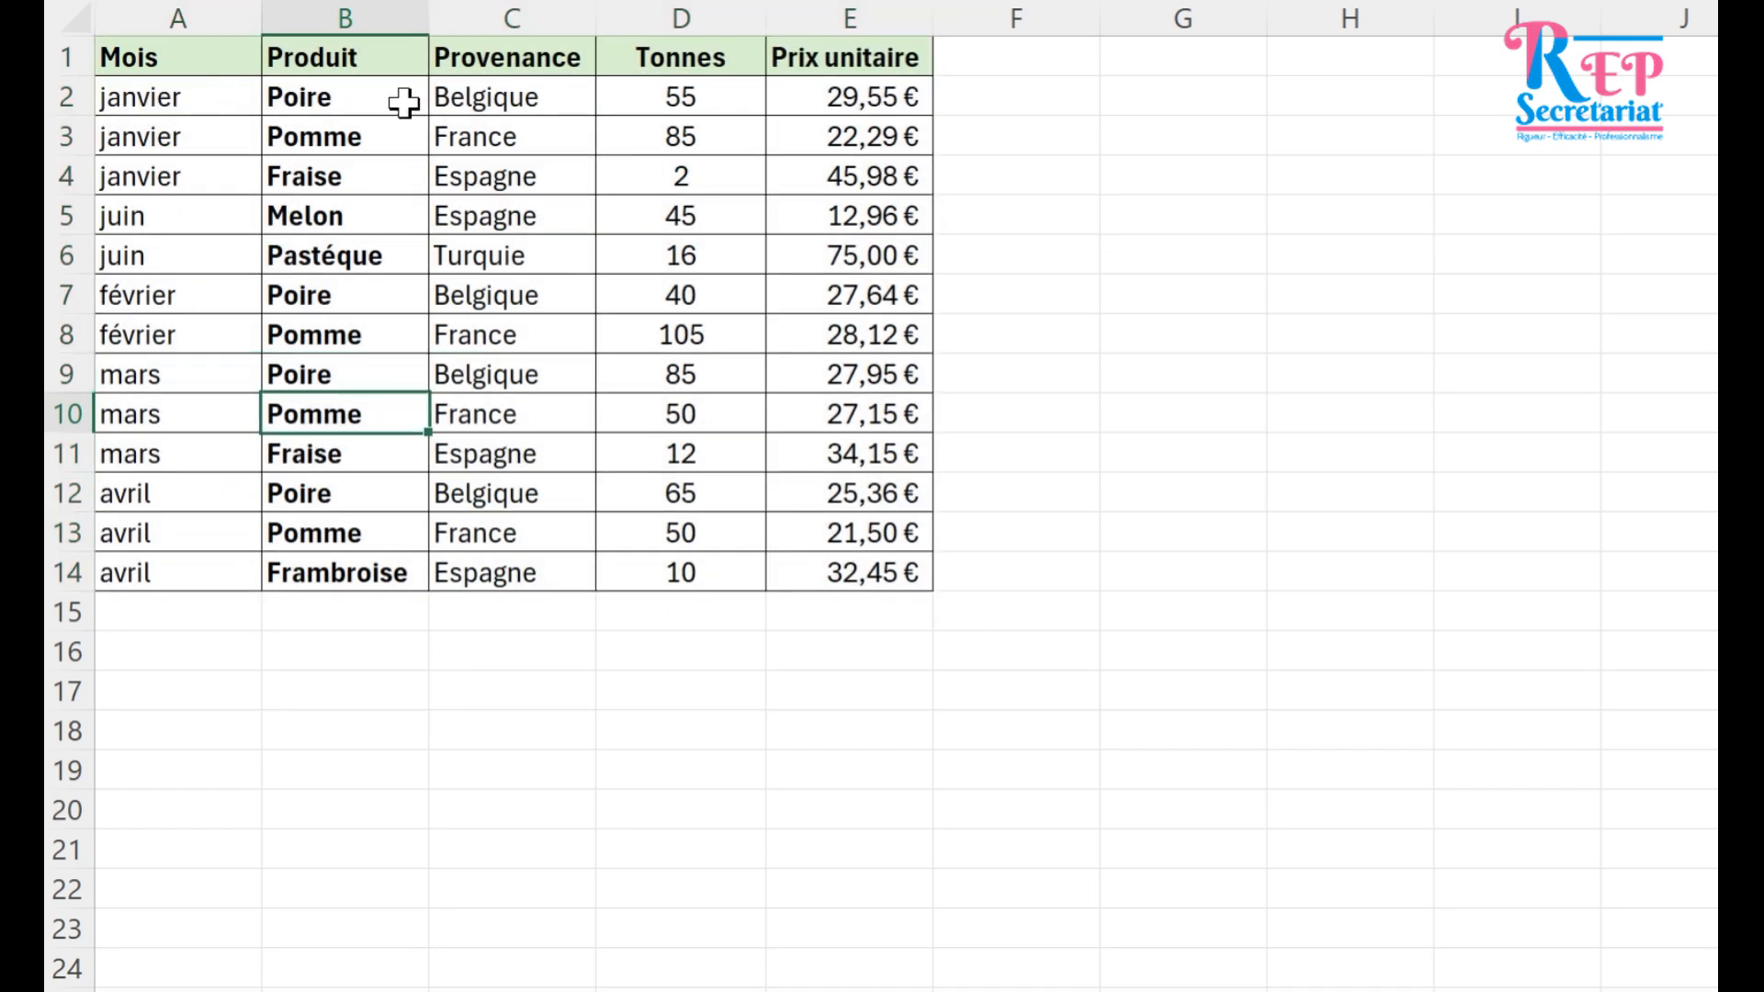
left_click(374, 57)
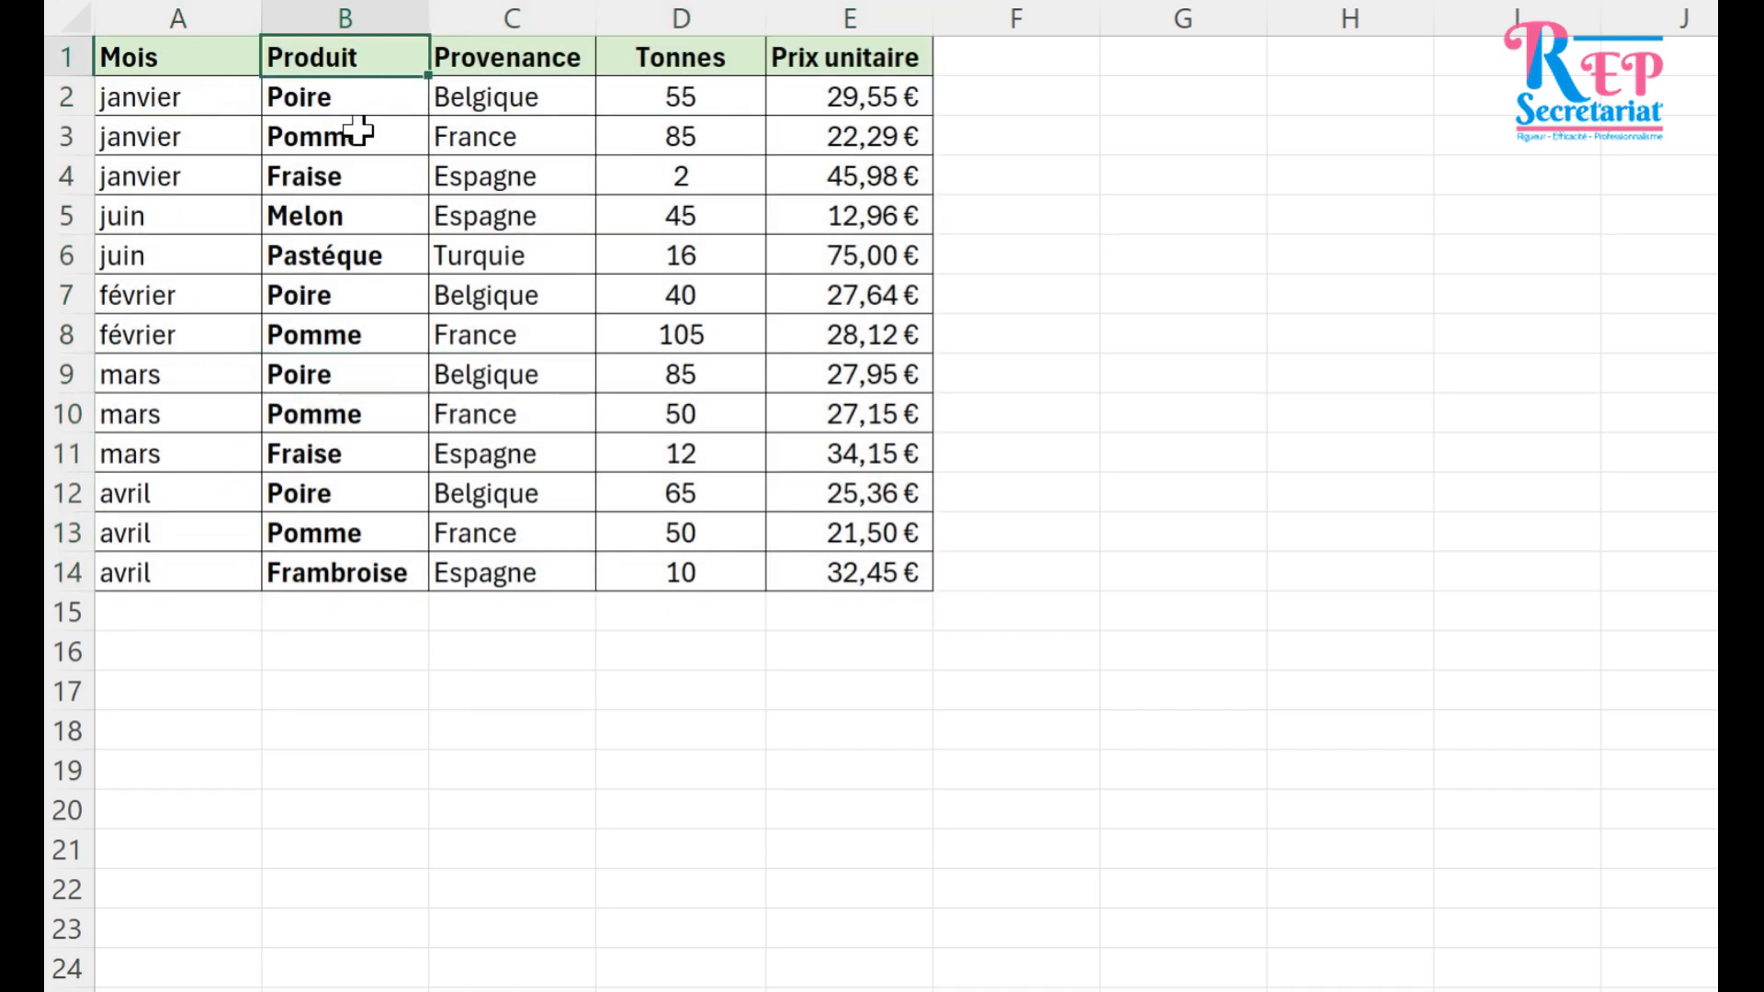
left_click(414, 575)
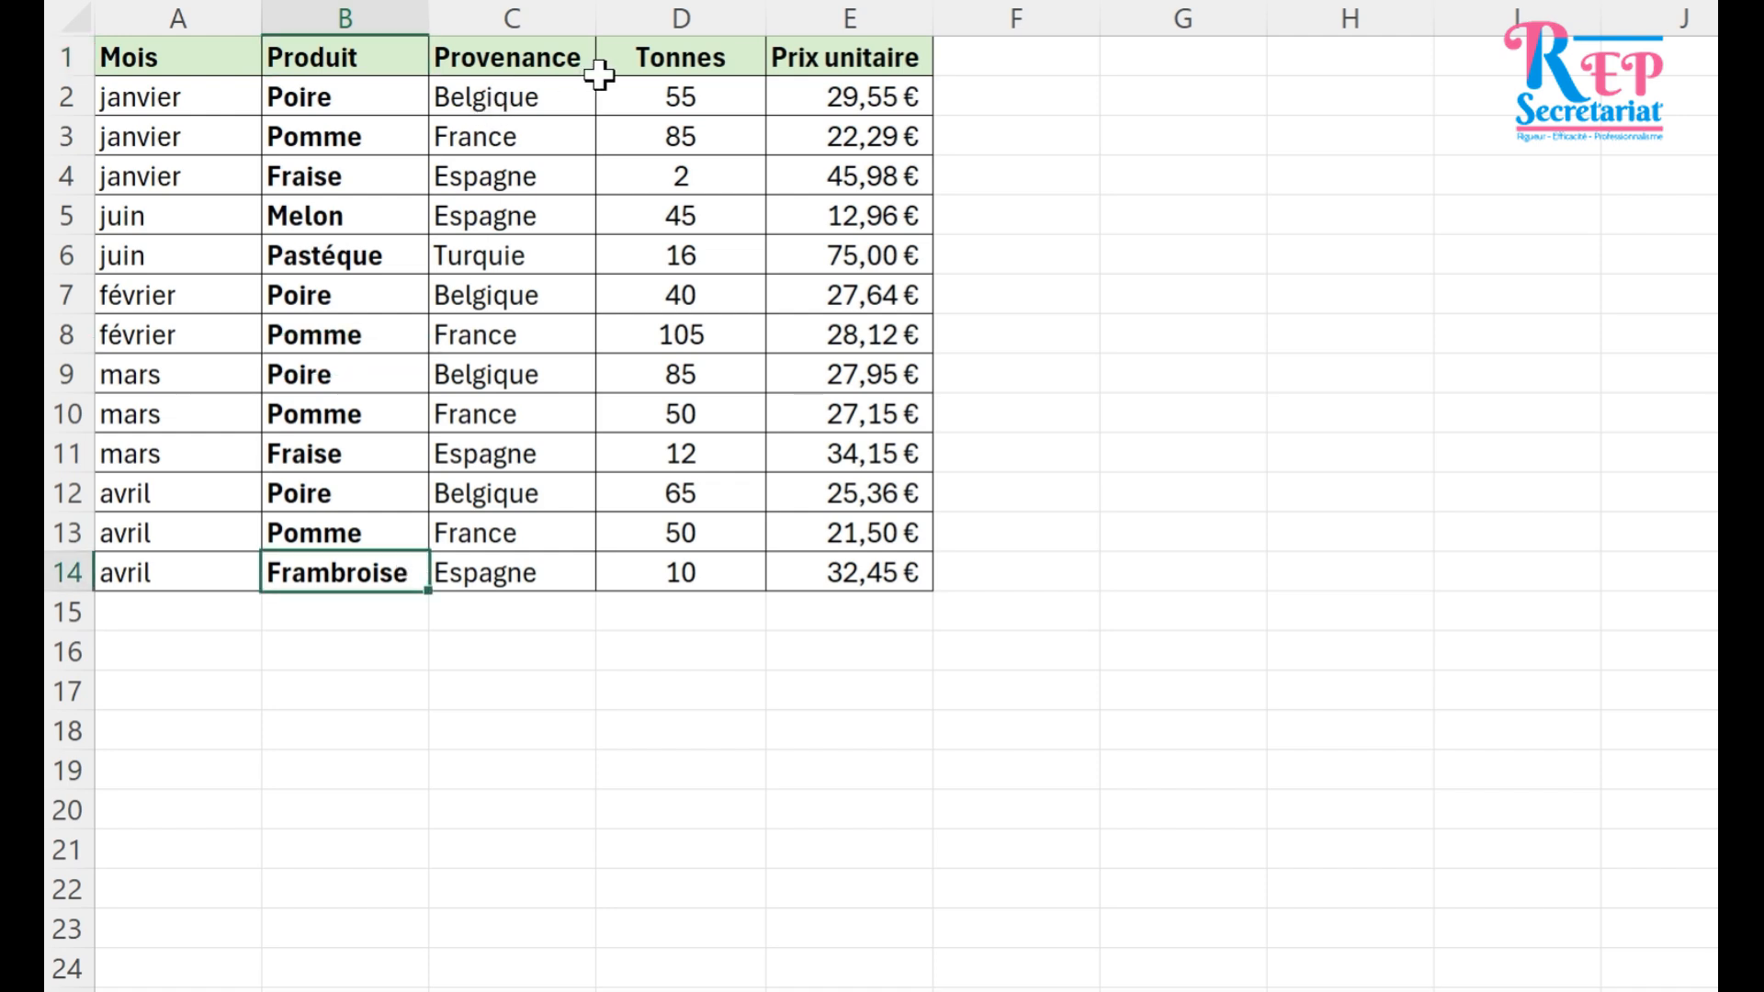
left_click(532, 59)
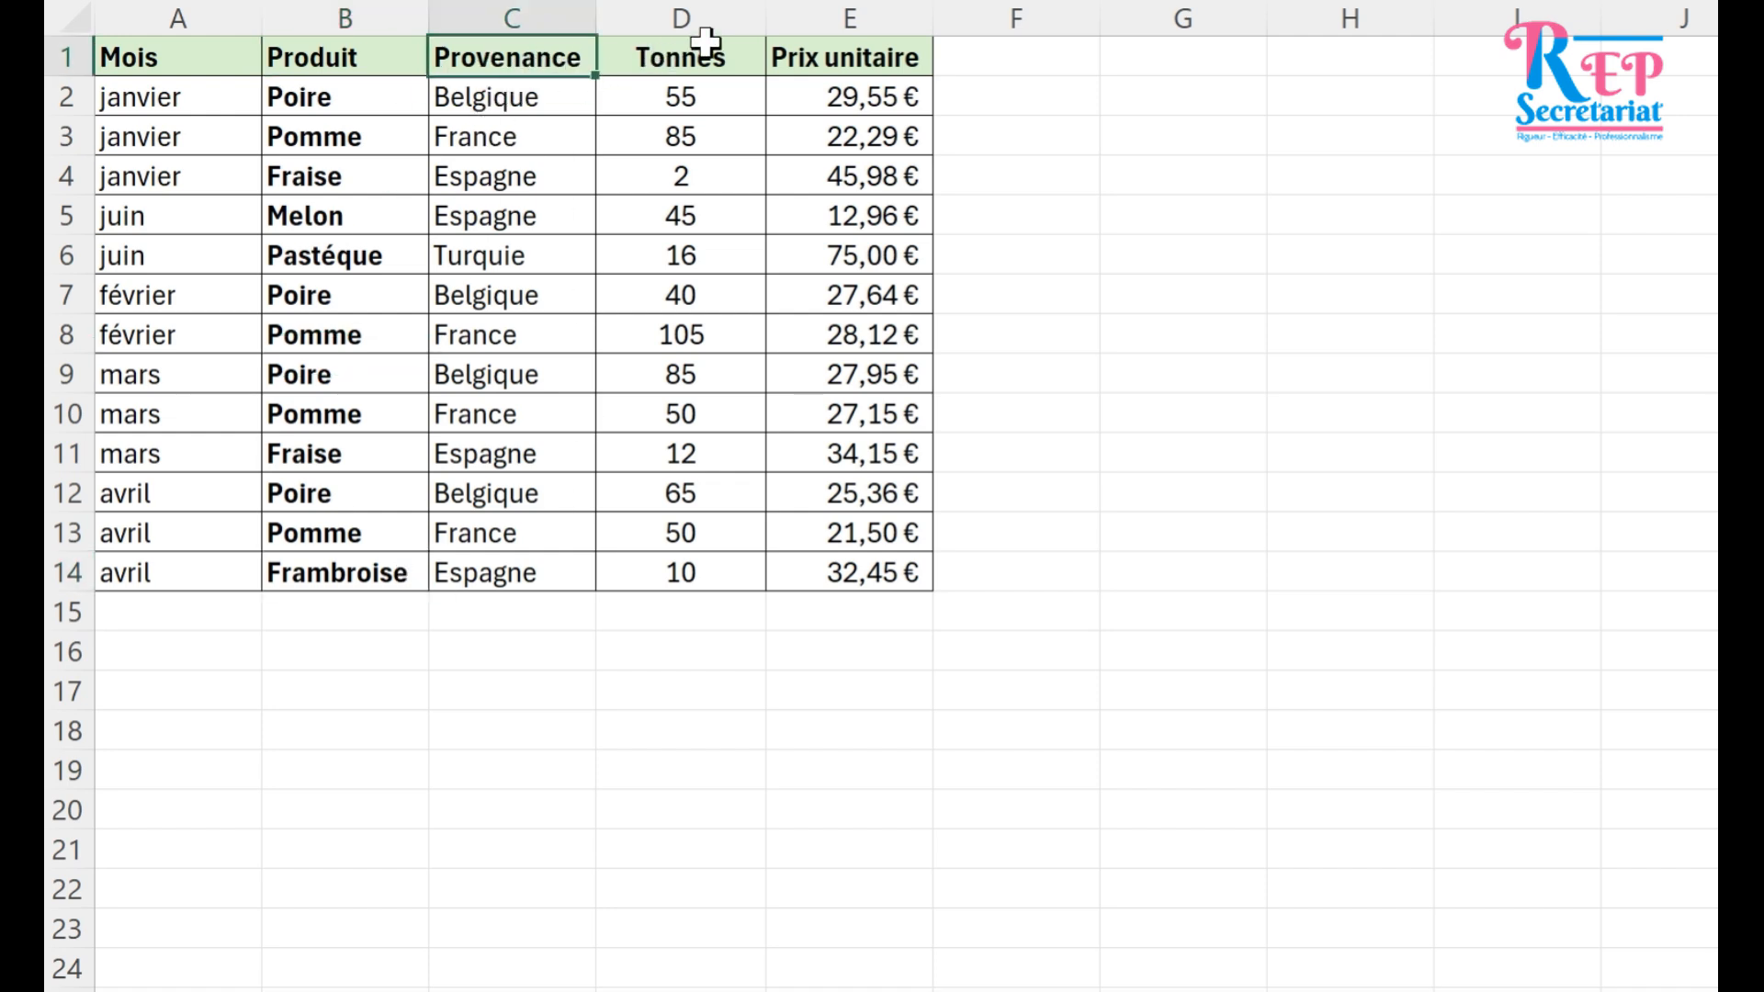
left_click(729, 63)
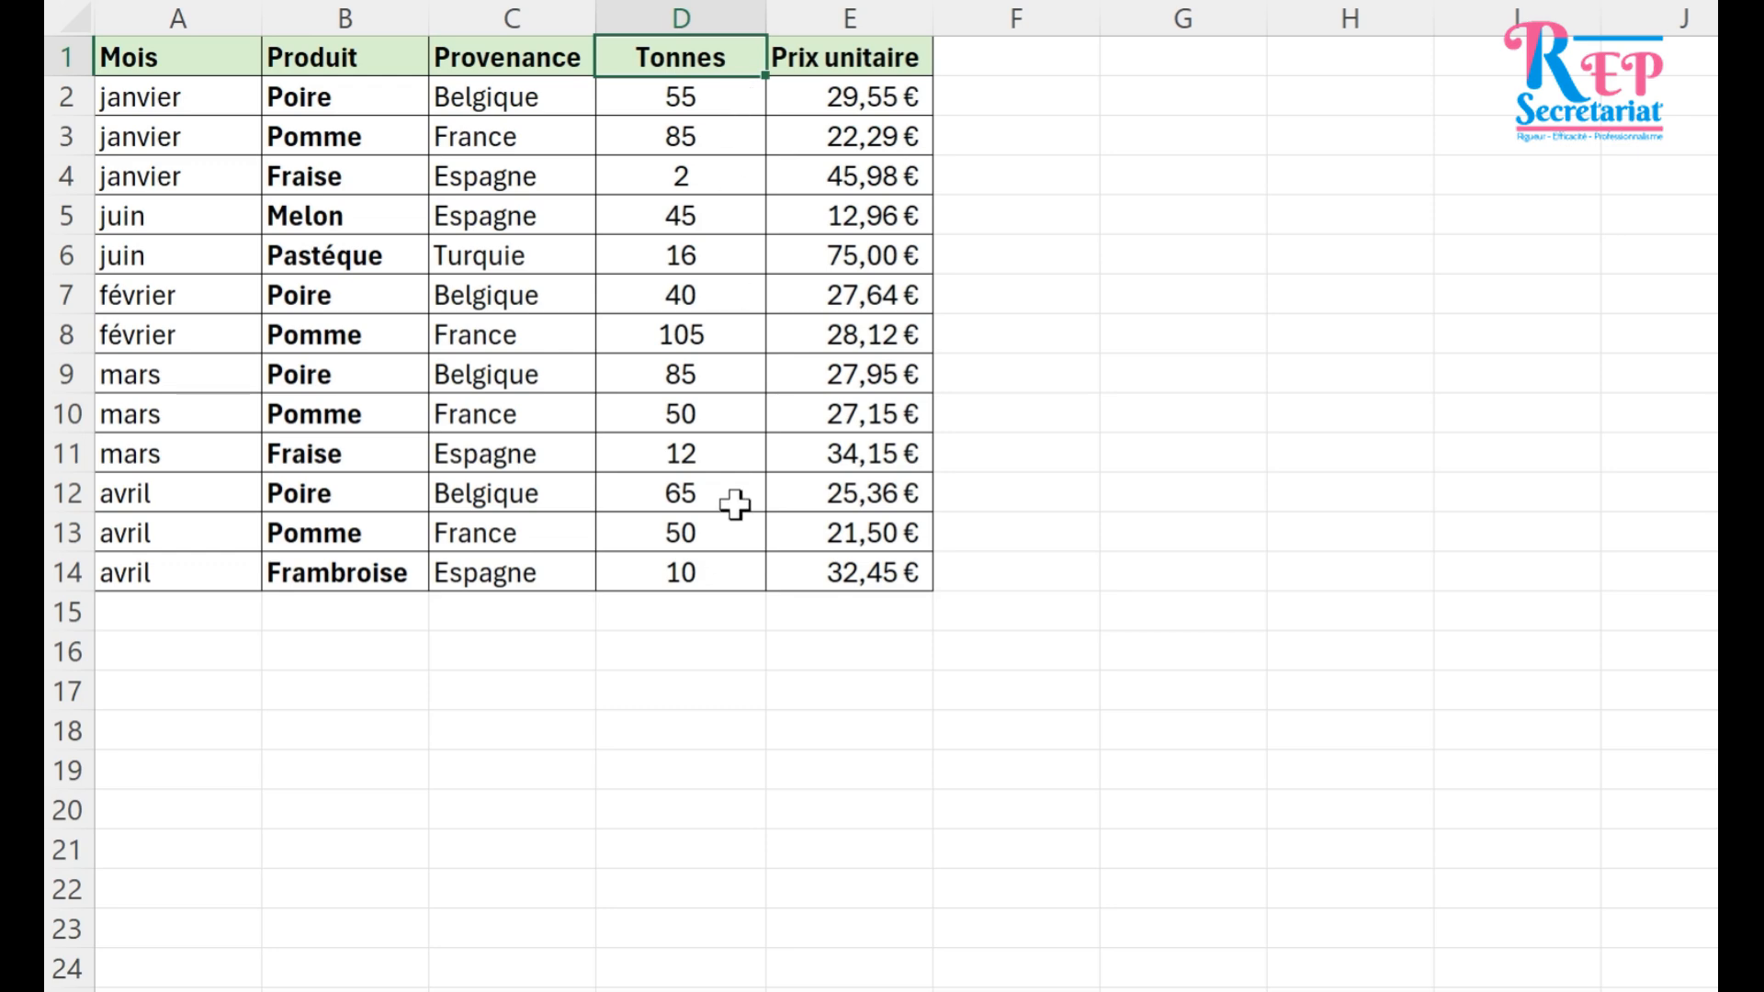
Create a pivot table from the whole data range Feuil1!$A$1:$E$14 on a new worksheet.
left_click(878, 528)
key("ctrl+a")
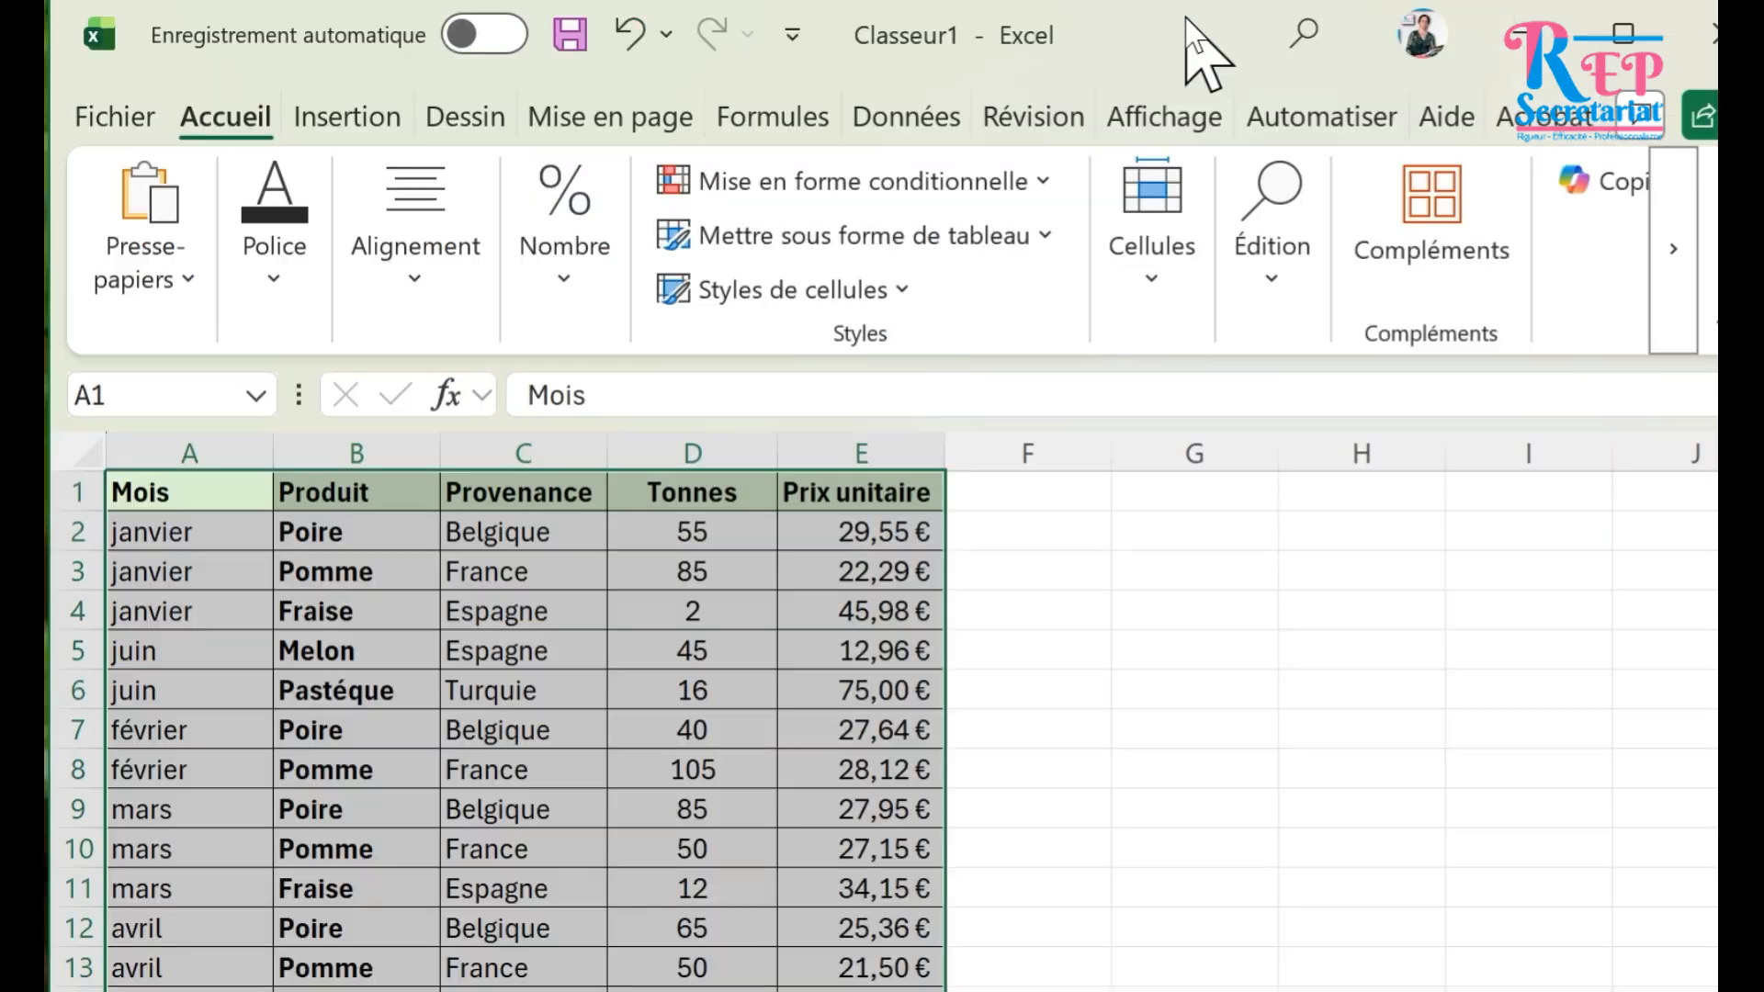
left_click(347, 118)
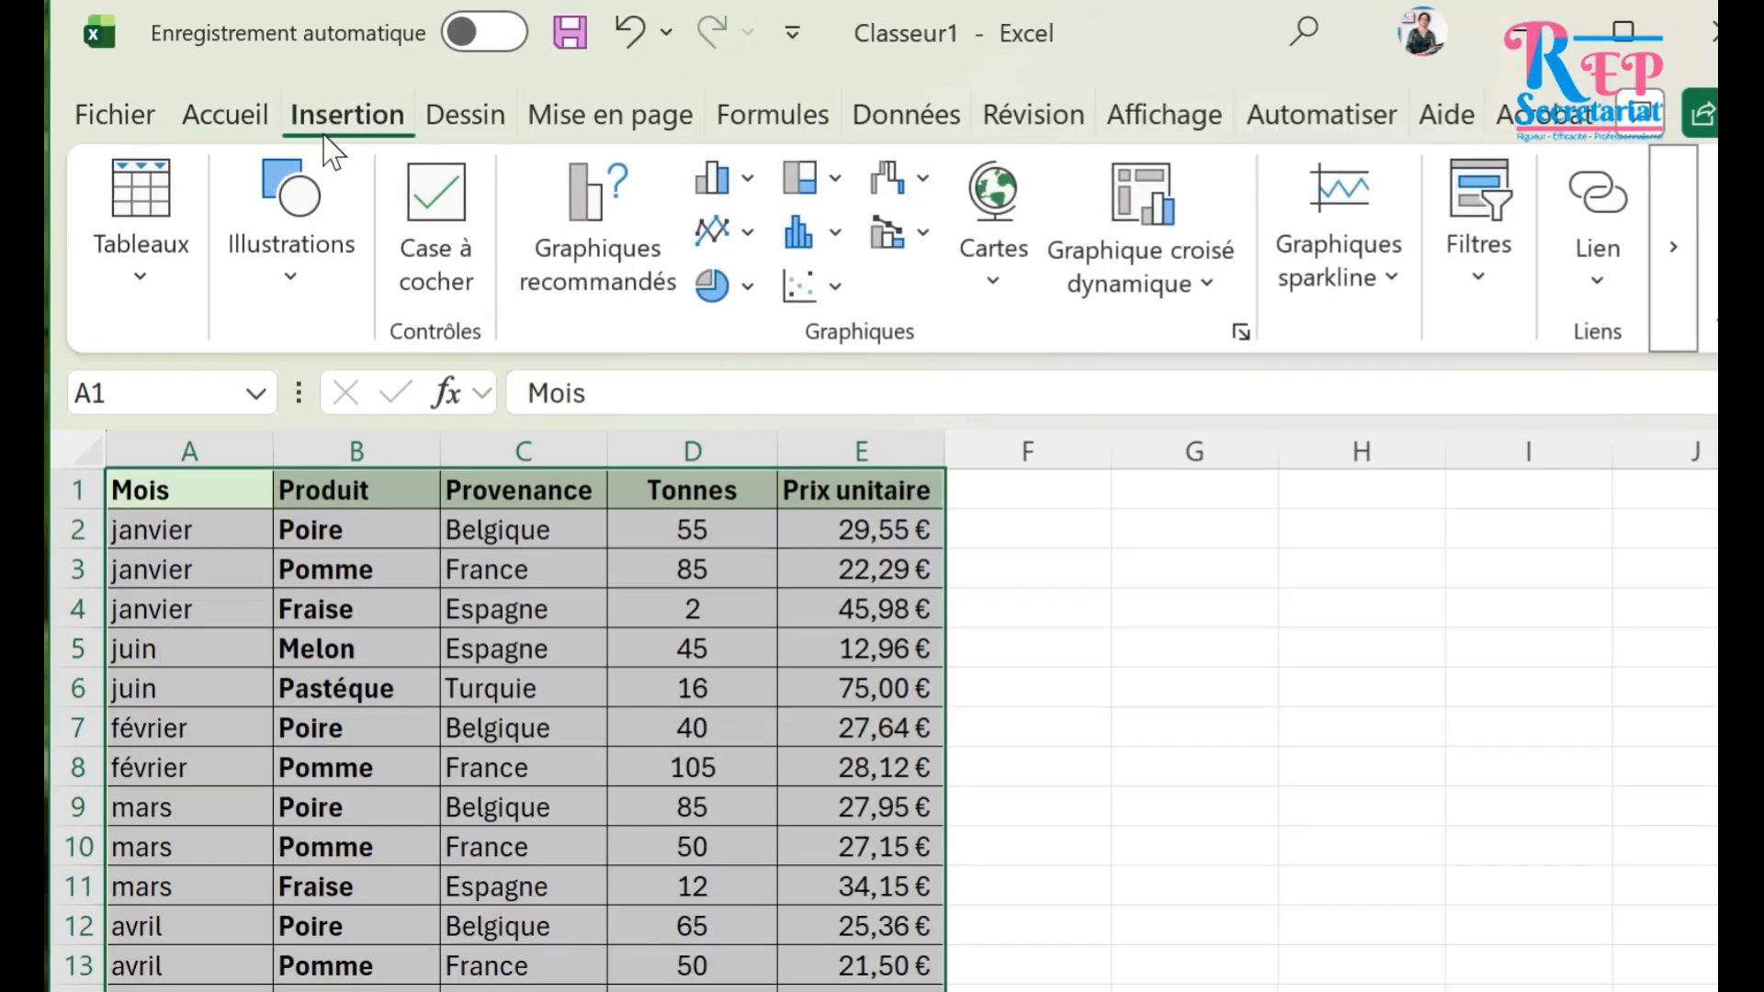
left_click(150, 317)
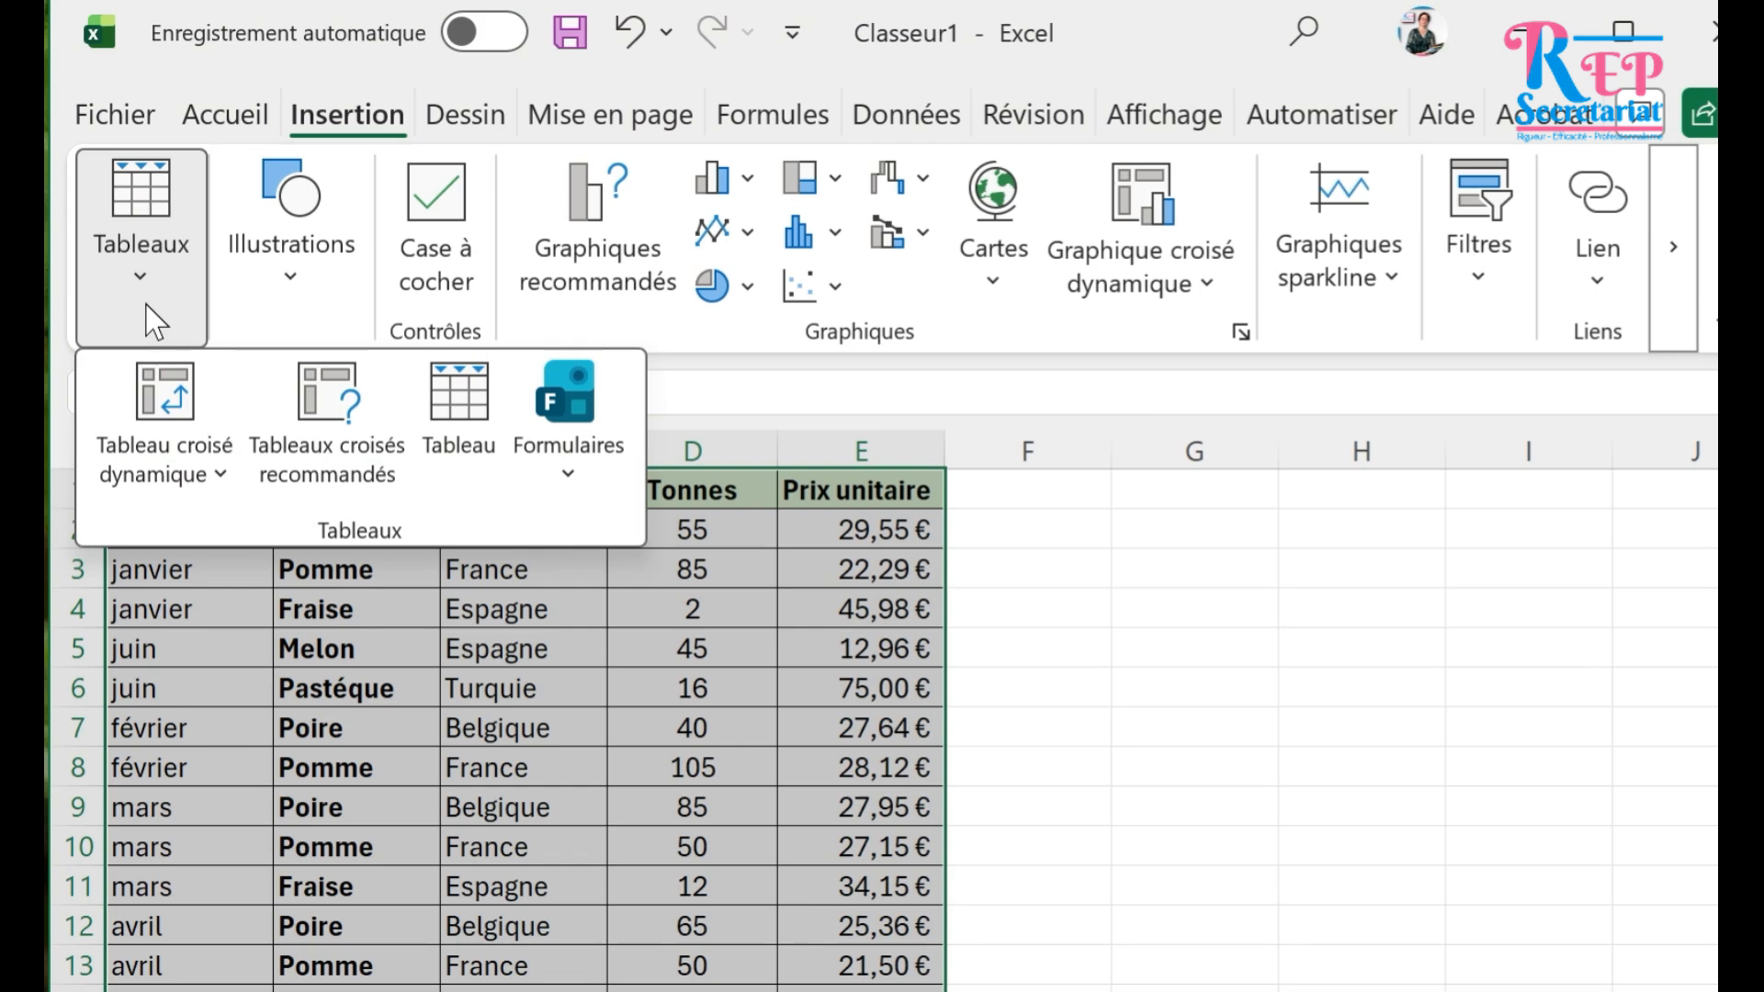
left_click(192, 474)
left_click(161, 543)
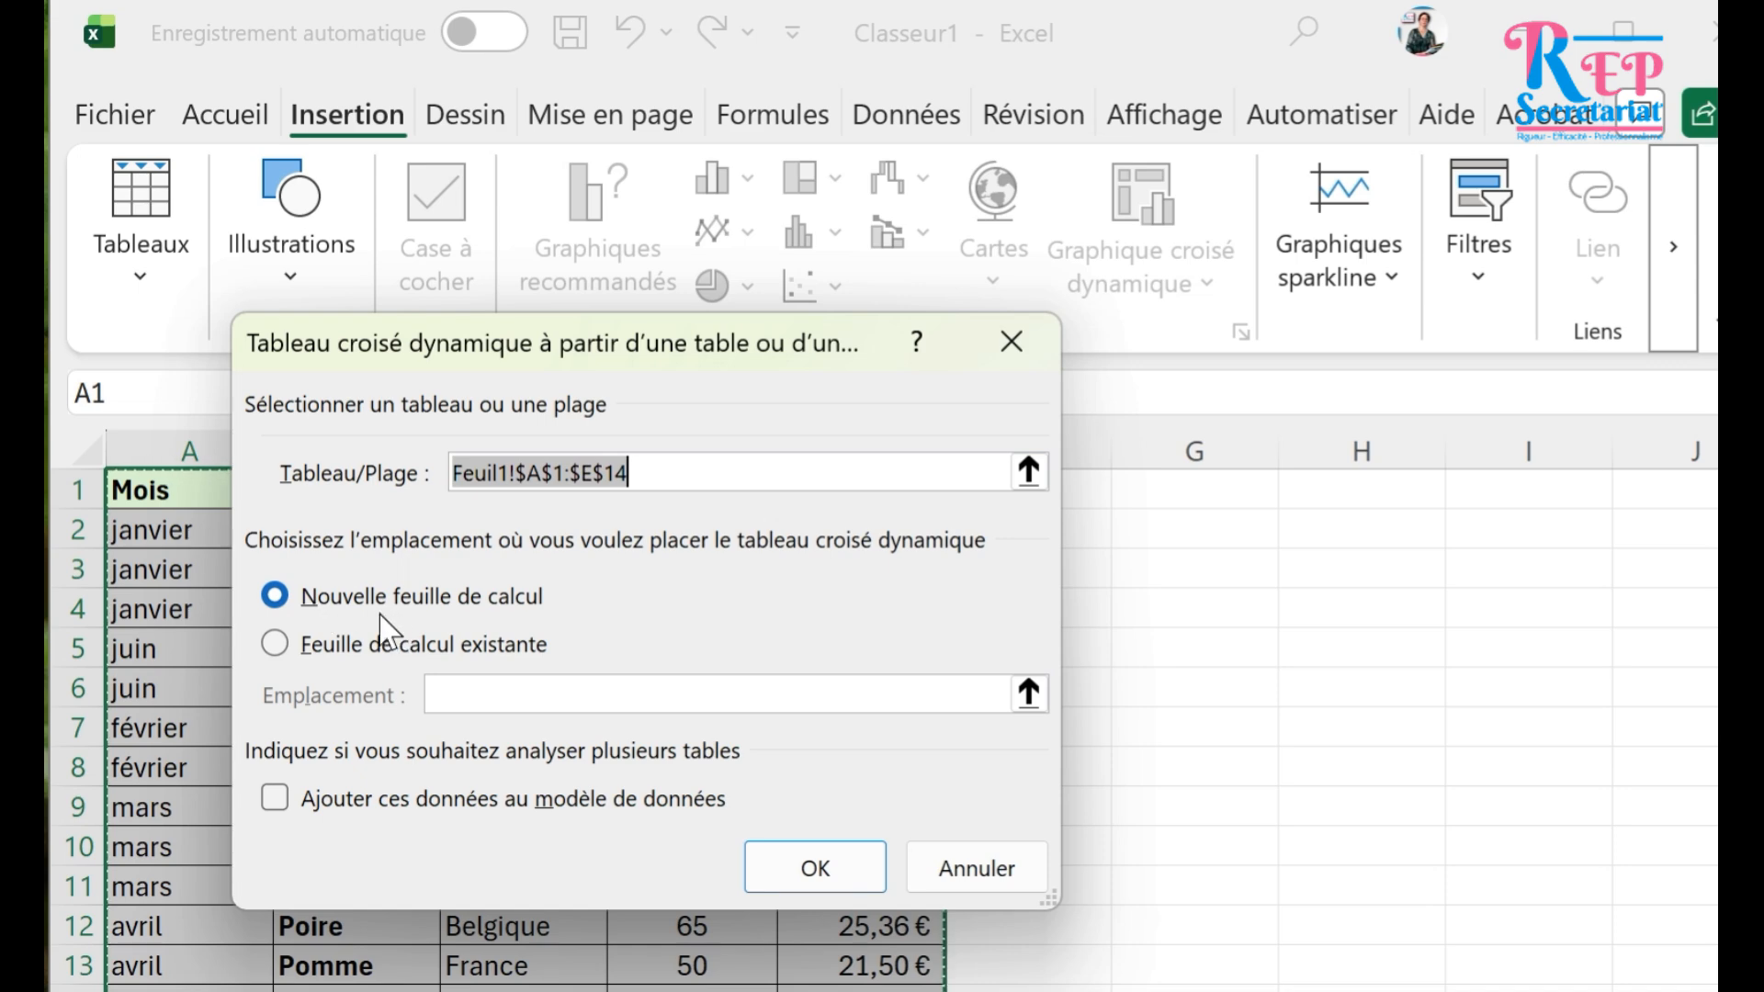
left_click(816, 875)
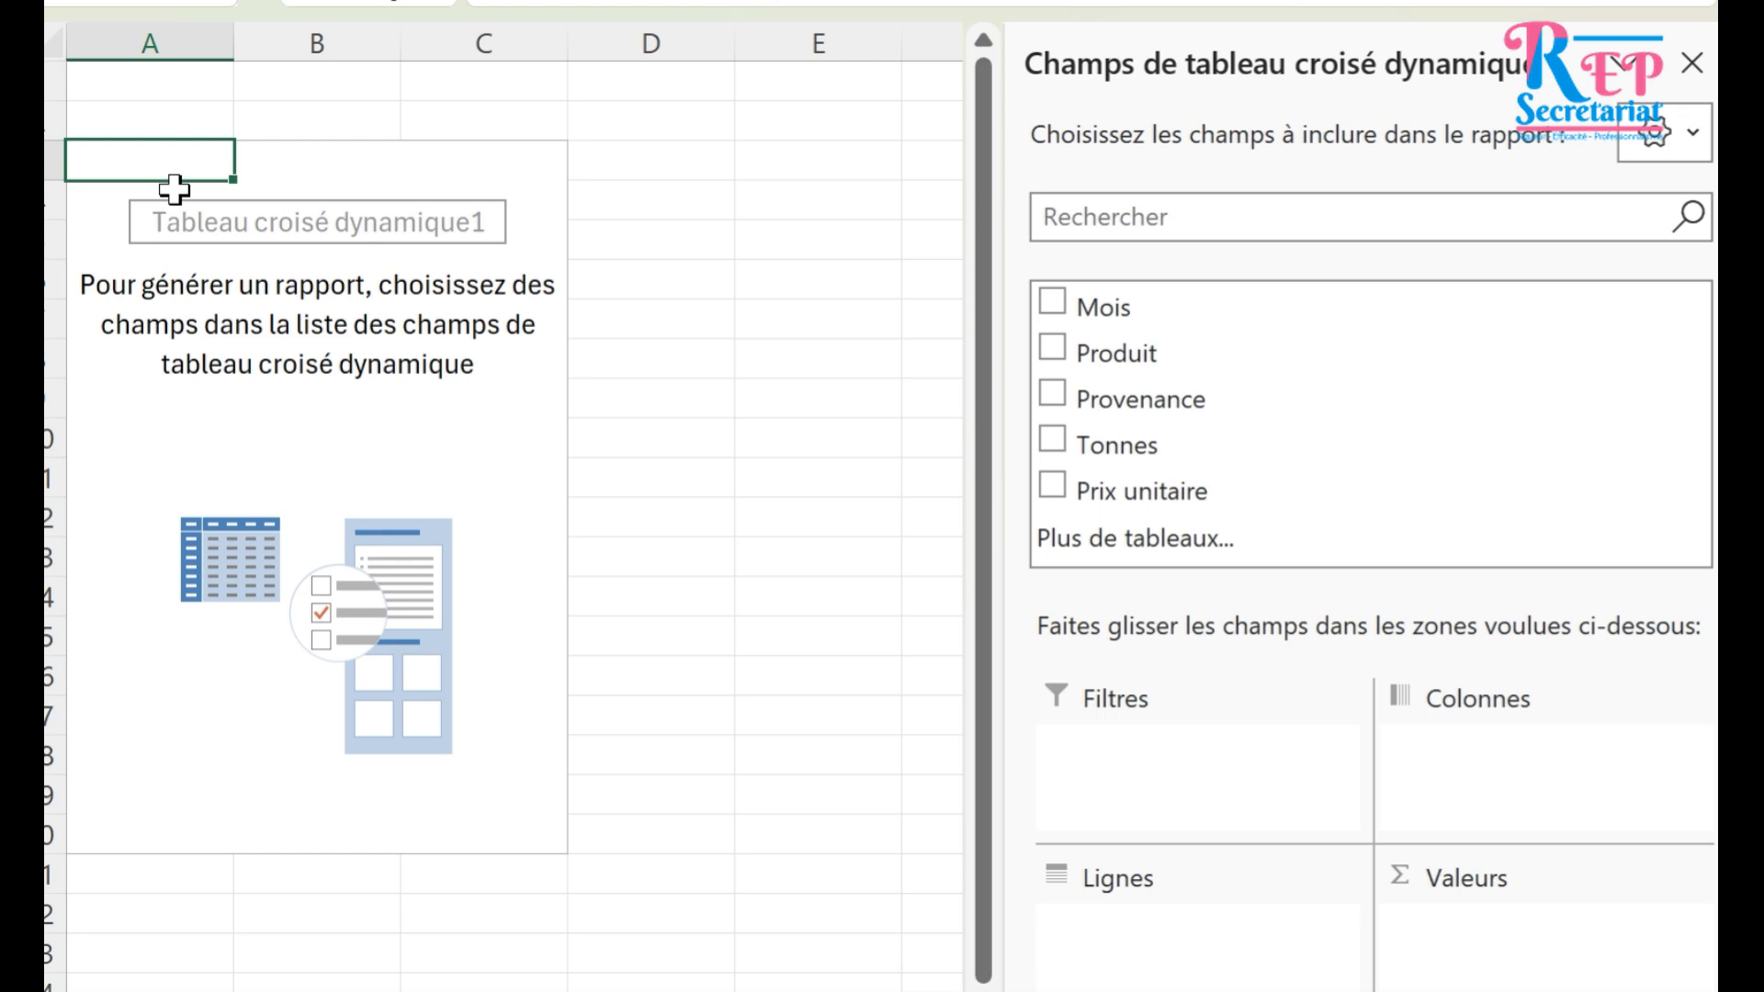
Add Tonnes to the pivot table's values and Mois to its rows.
left_click(225, 730)
left_click(225, 740)
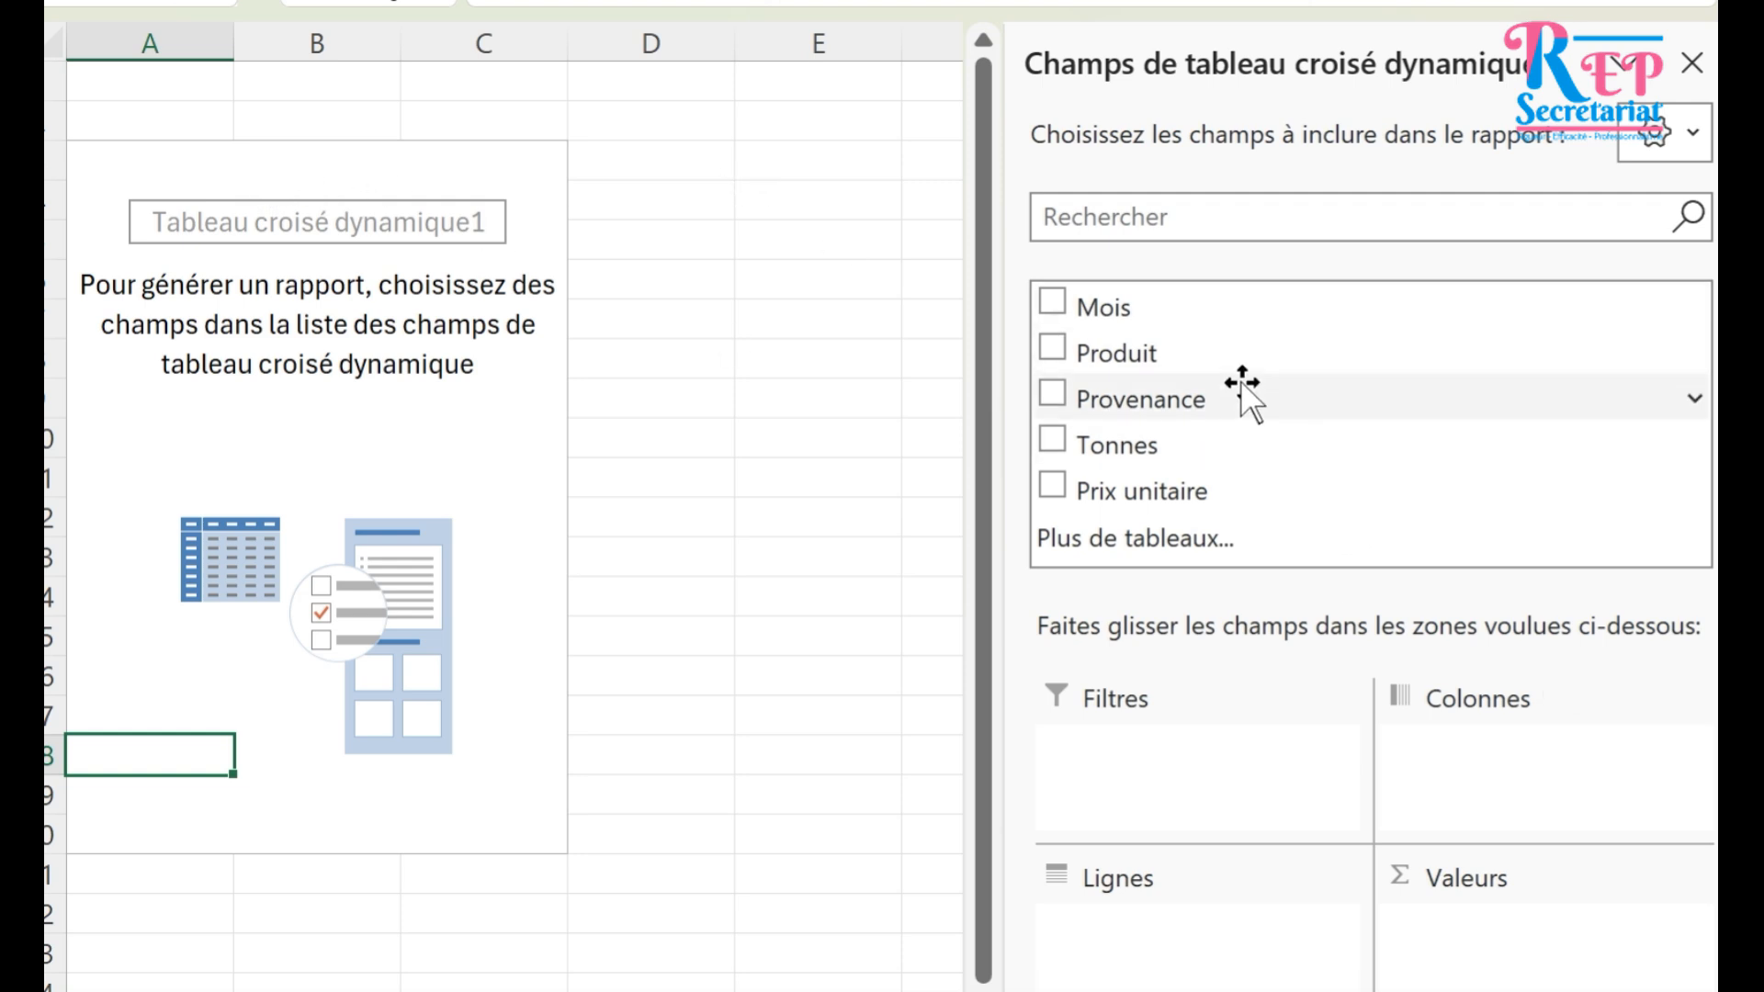
left_click_drag(1252, 445, 1536, 929)
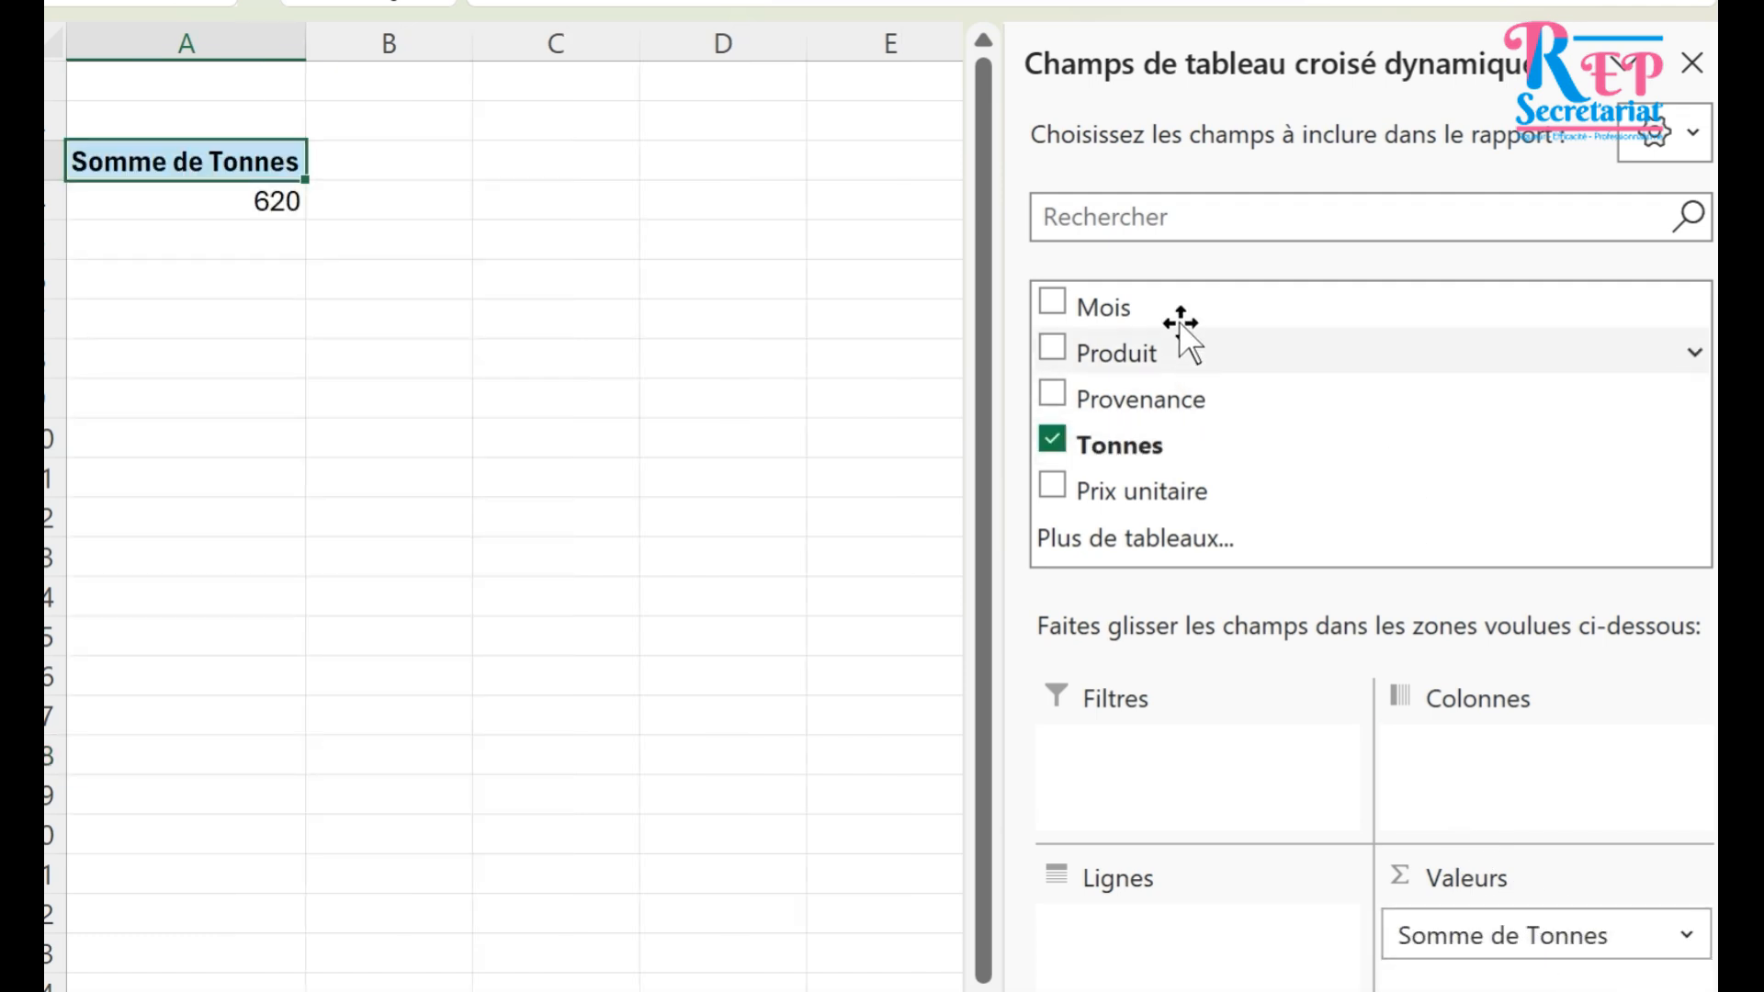
left_click_drag(1177, 315, 1232, 918)
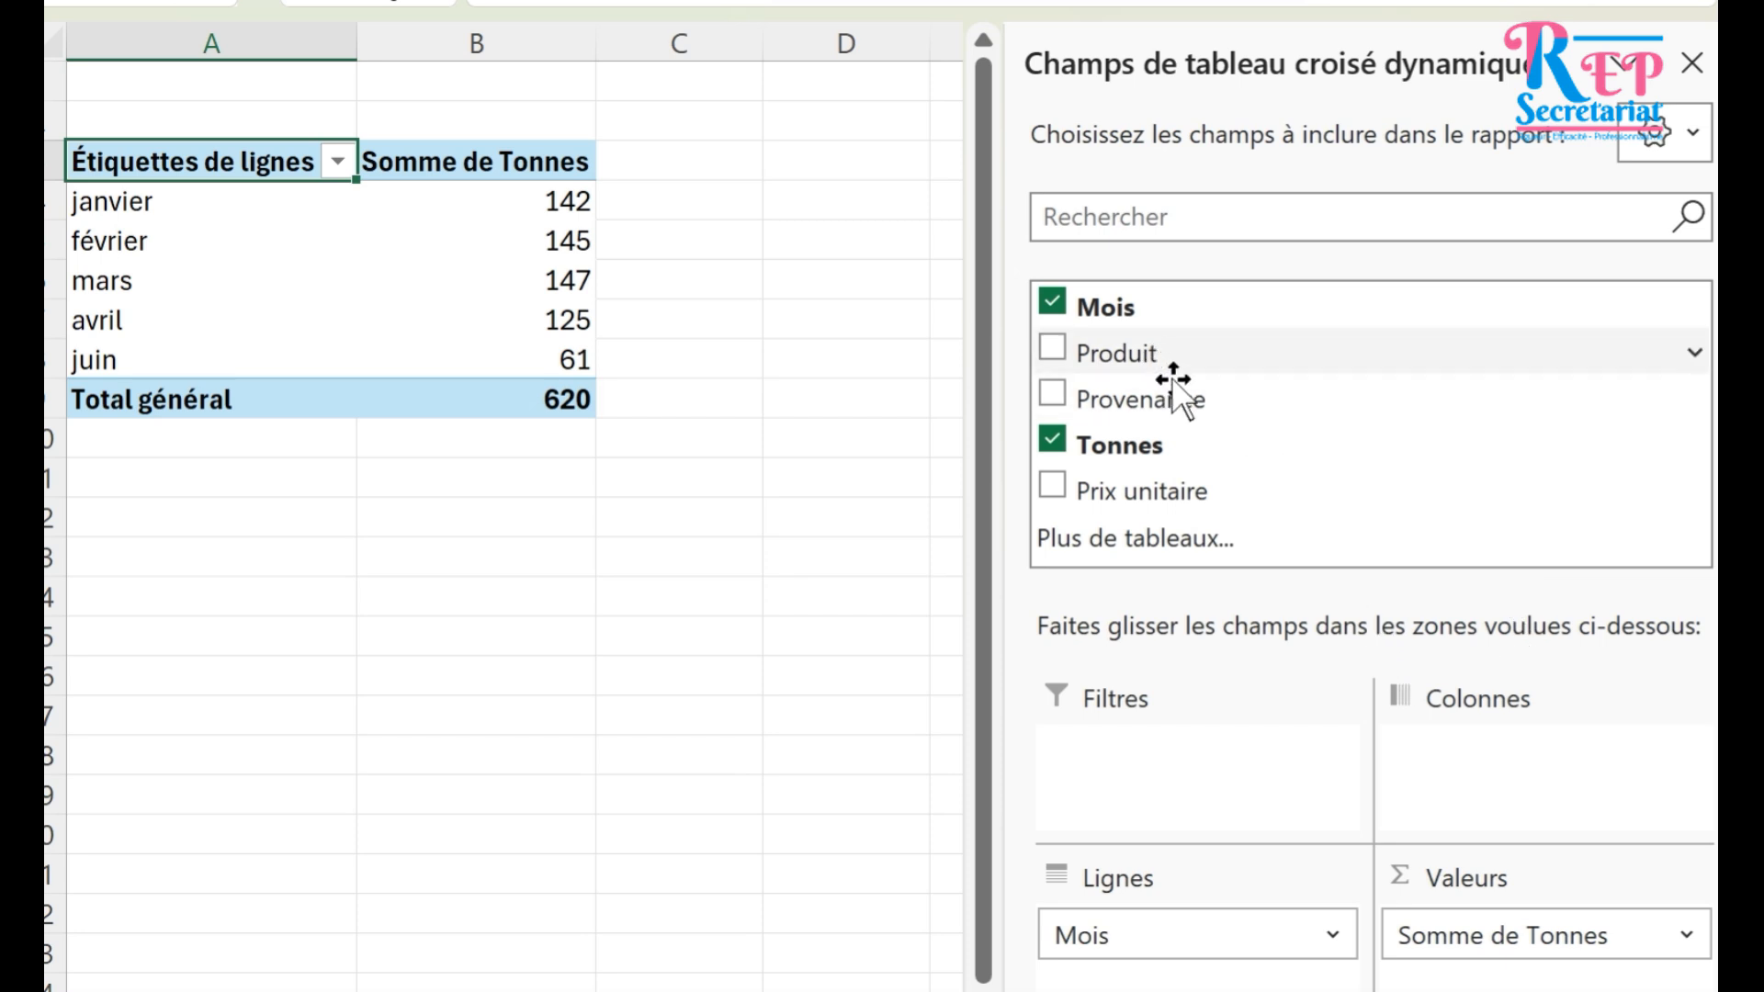
Nest Provenance under Mois in the pivot table's rows and place Produit in the columns.
mouse_move(1177, 397)
left_mouse_down()
mouse_move(1188, 976)
mouse_move(1209, 748)
mouse_move(1291, 448)
left_mouse_up()
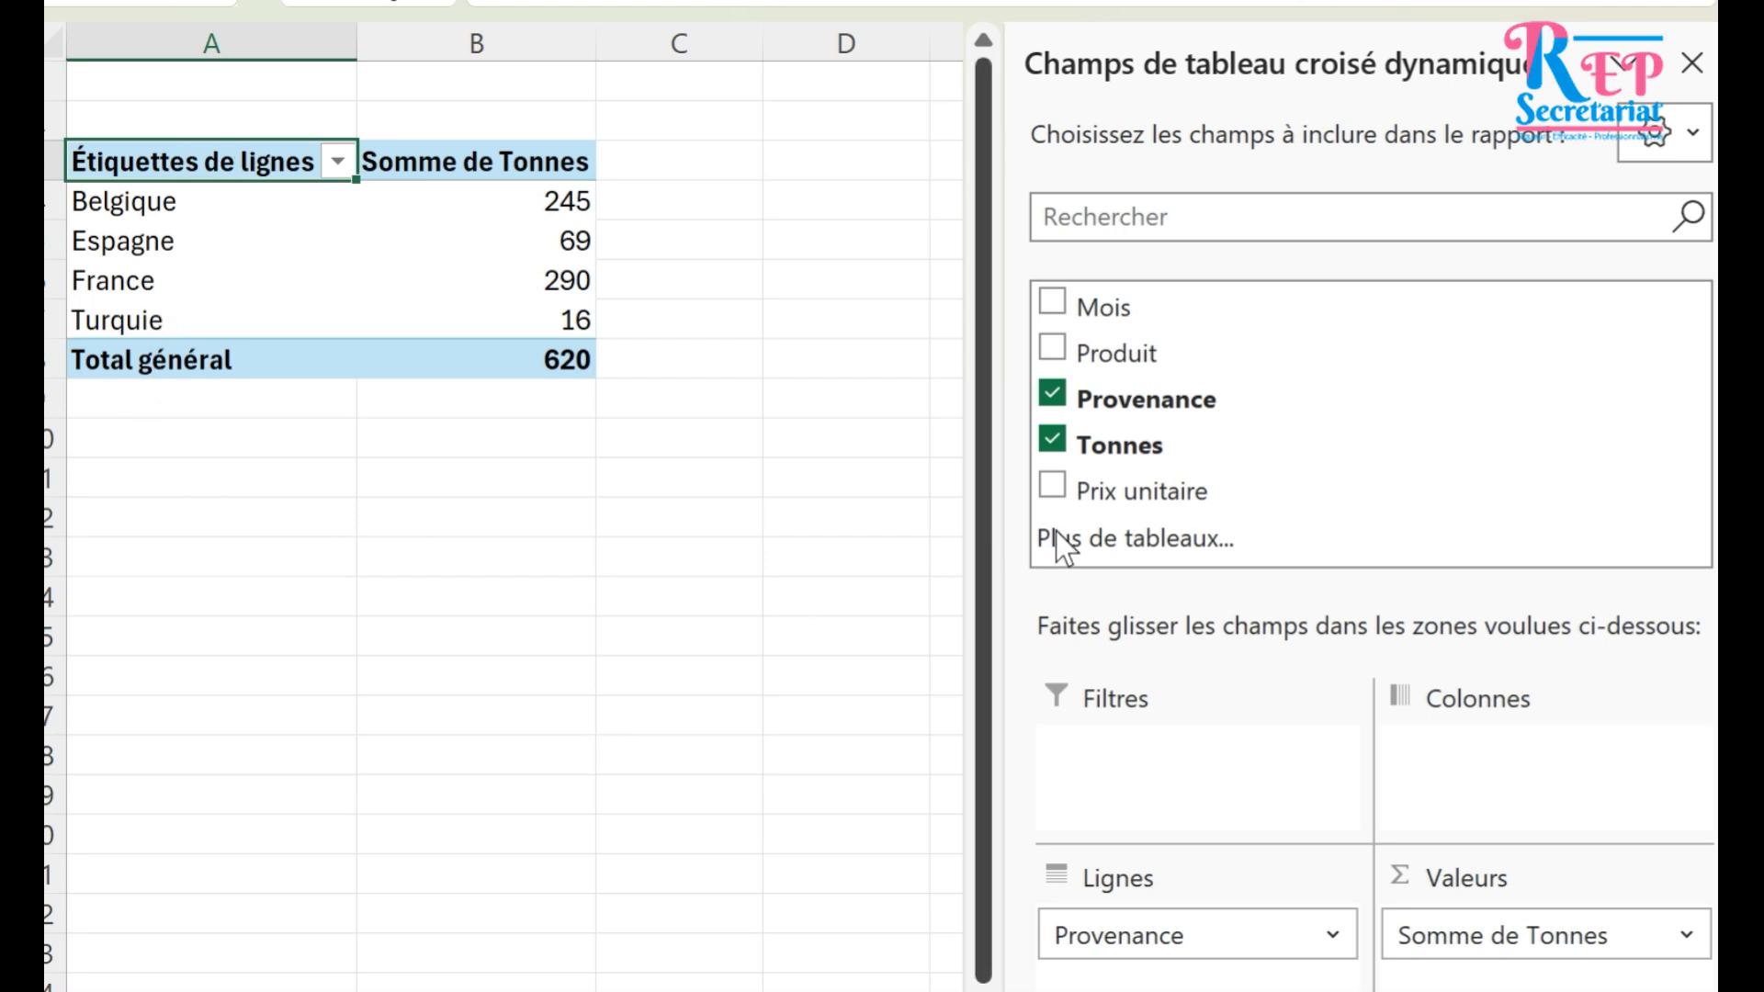
left_click_drag(1189, 307, 1209, 929)
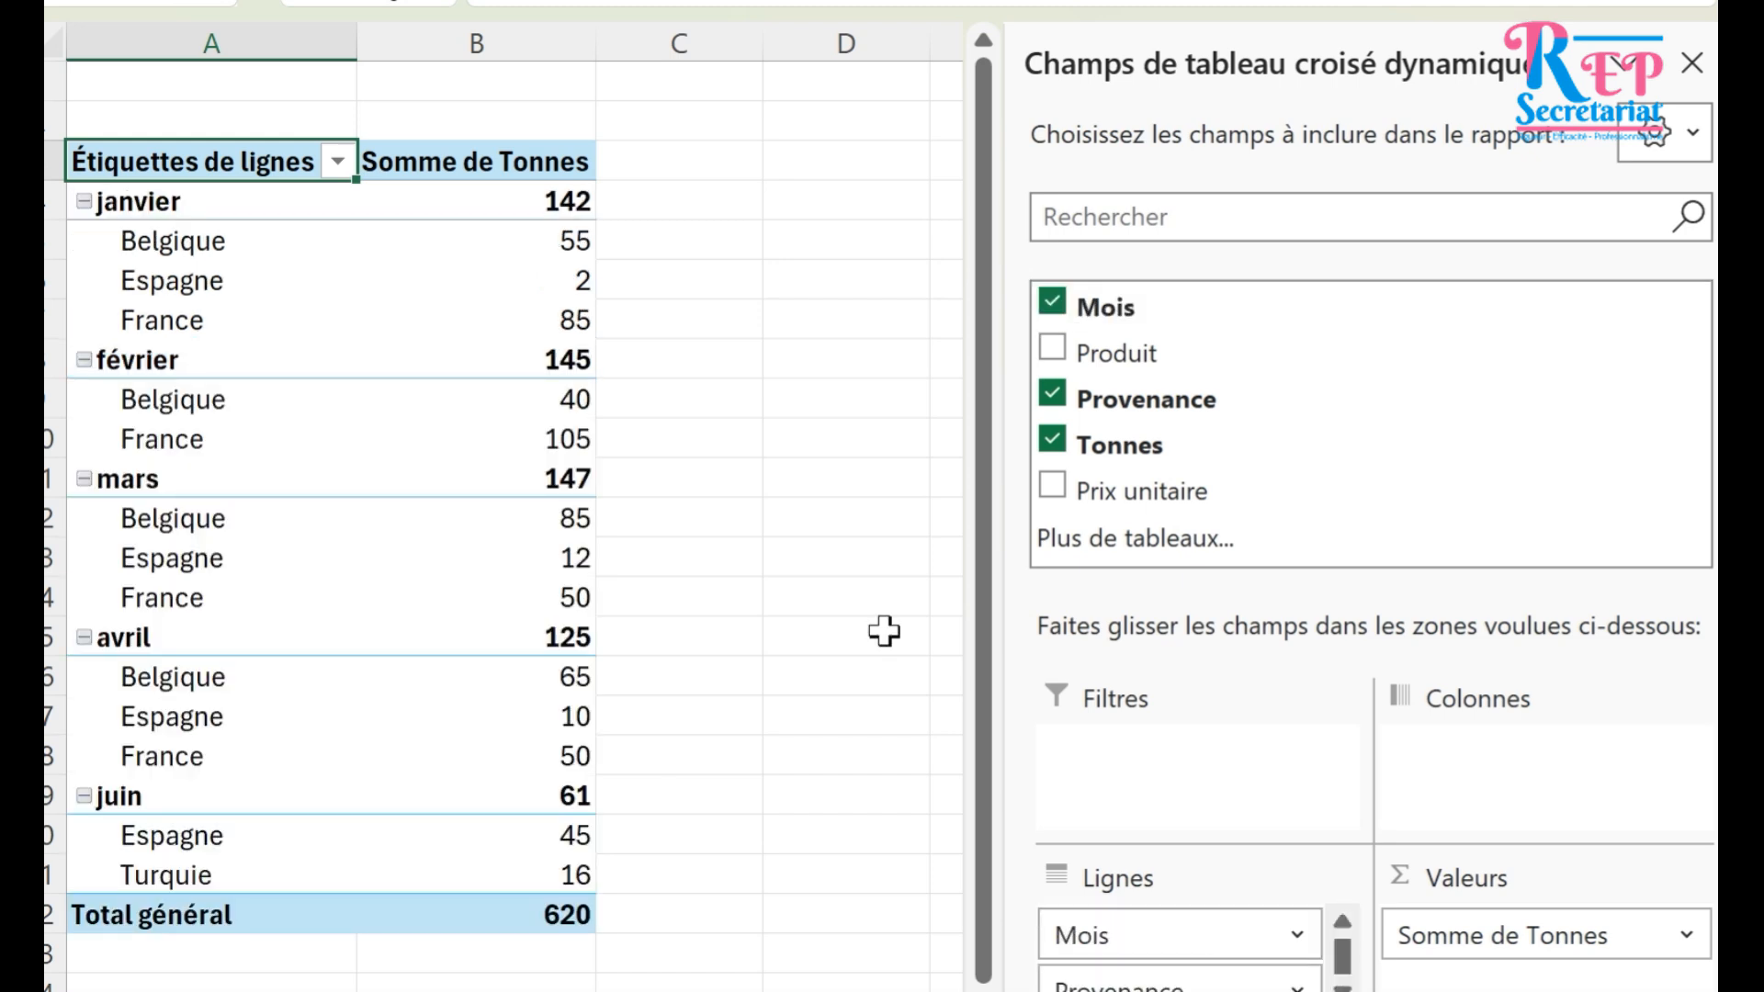
left_click(146, 241)
left_click(570, 241)
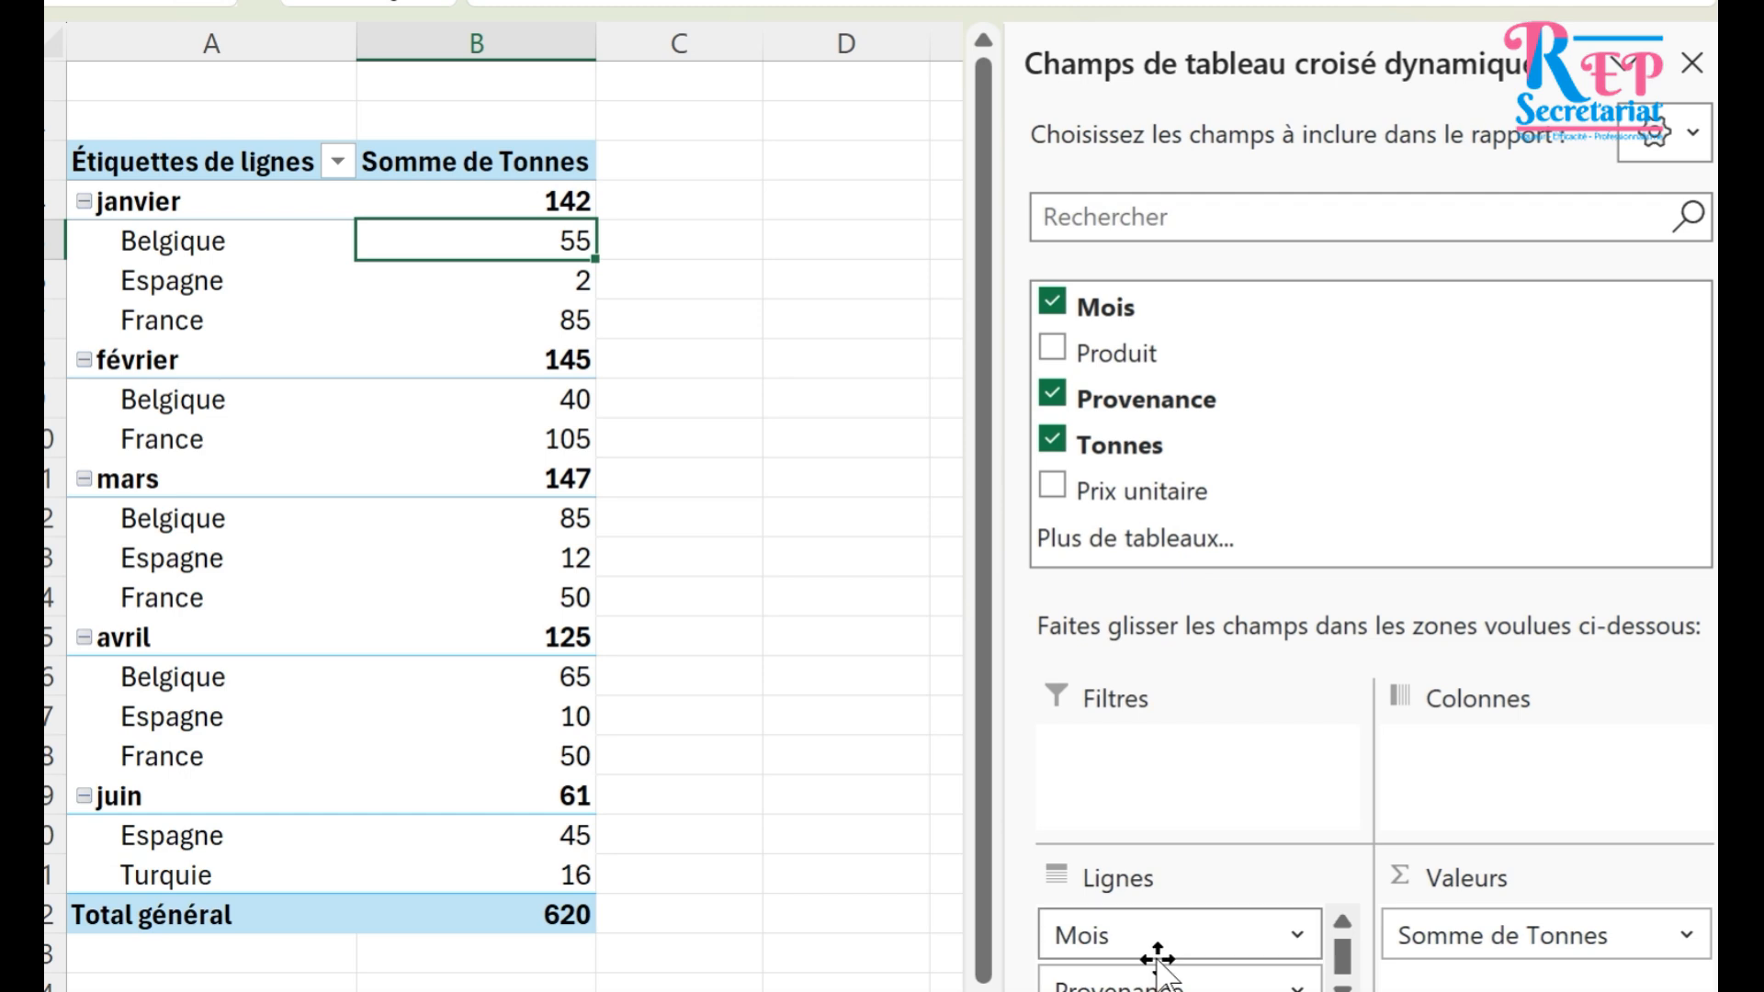
left_click_drag(1176, 354, 1544, 781)
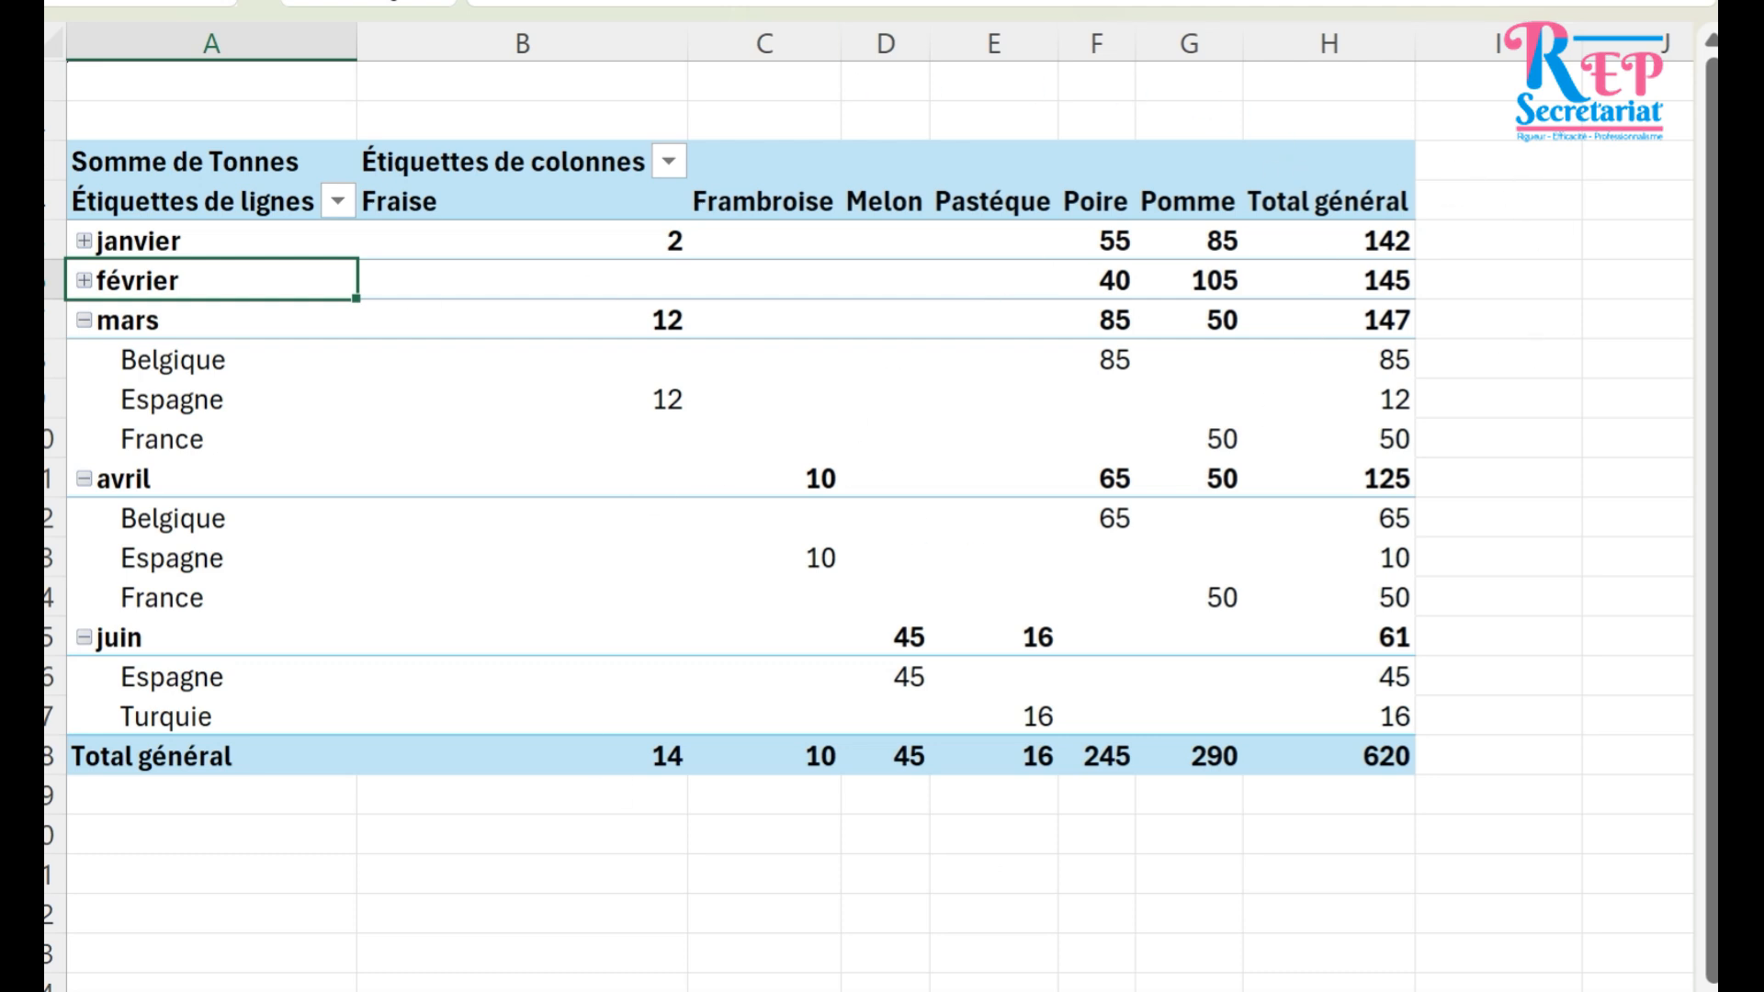
Apply the orange pivot table style from the Moyen group to the whole pivot table.
left_click(220, 173)
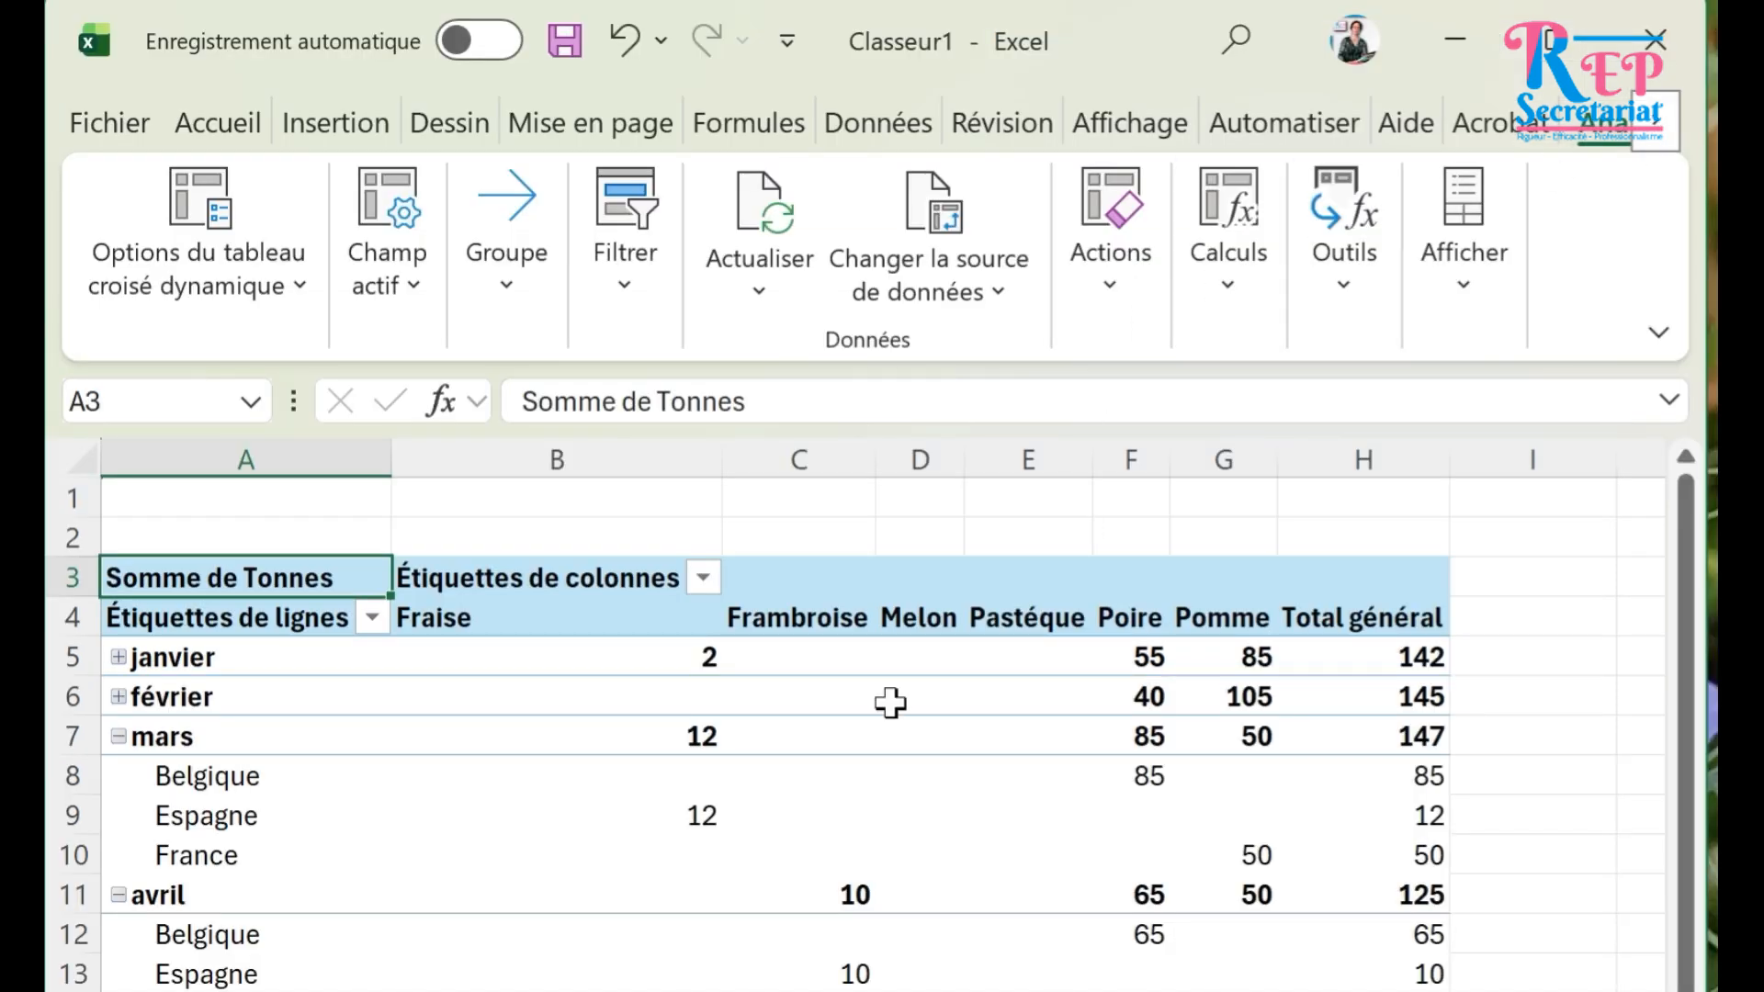
left_click(1665, 110)
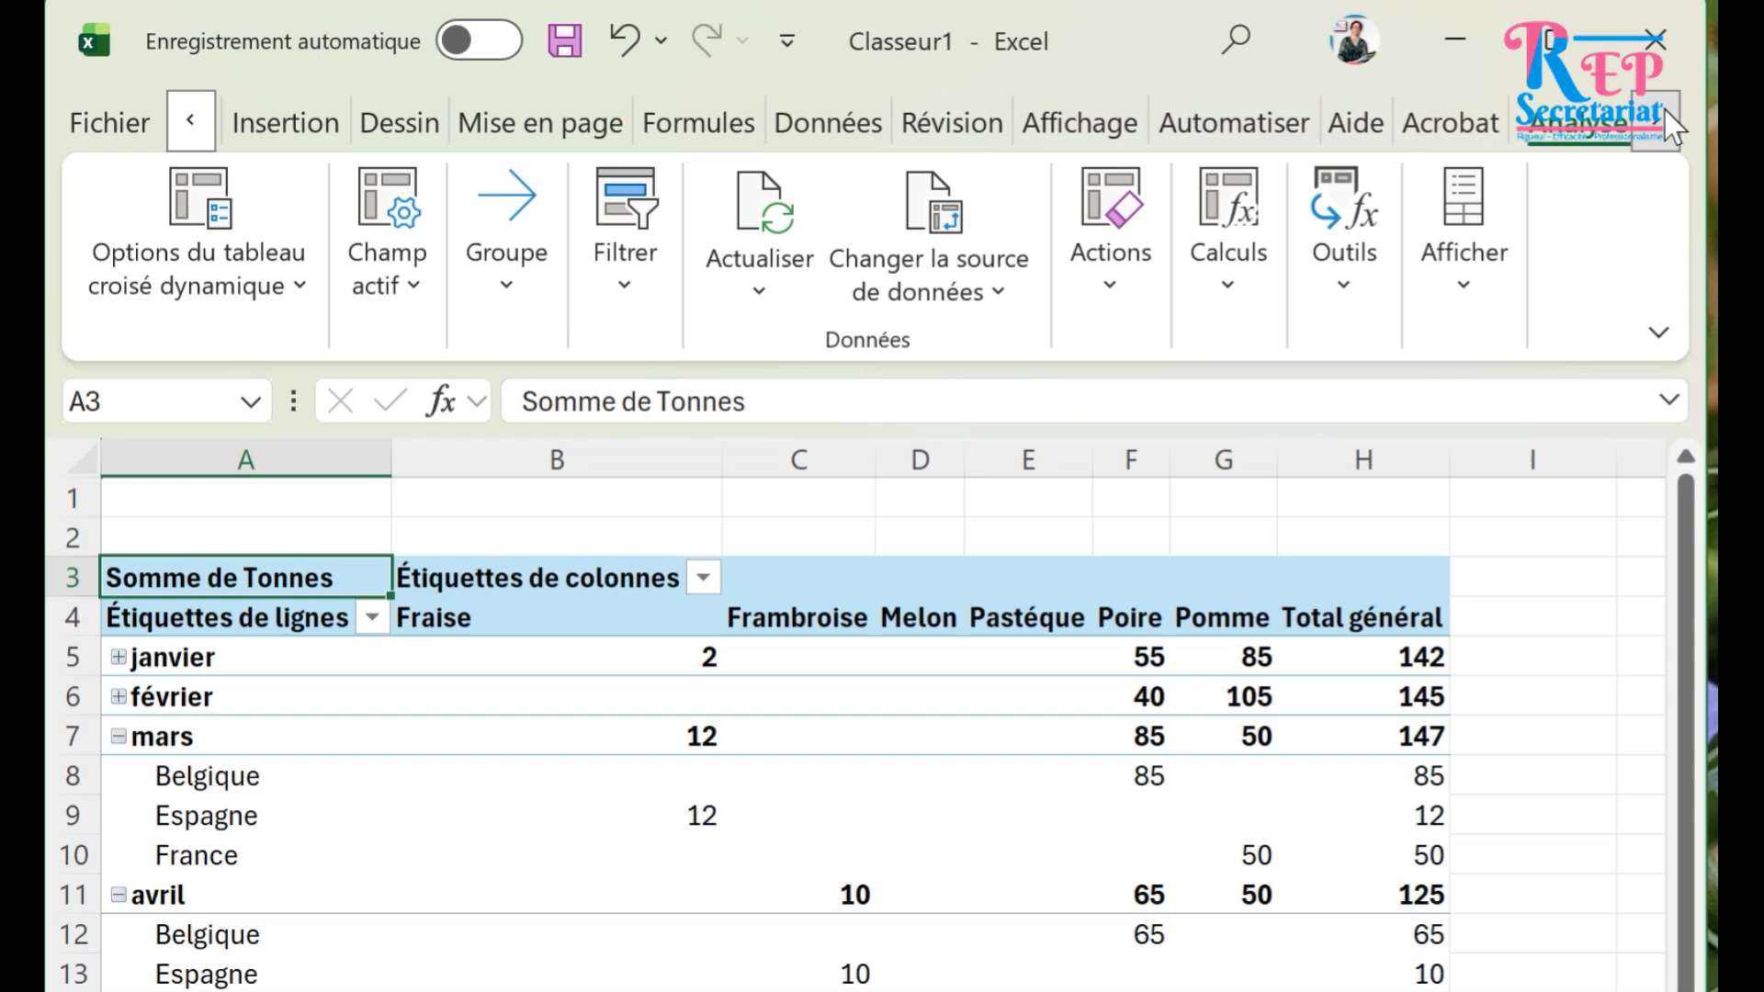
left_click(1663, 108)
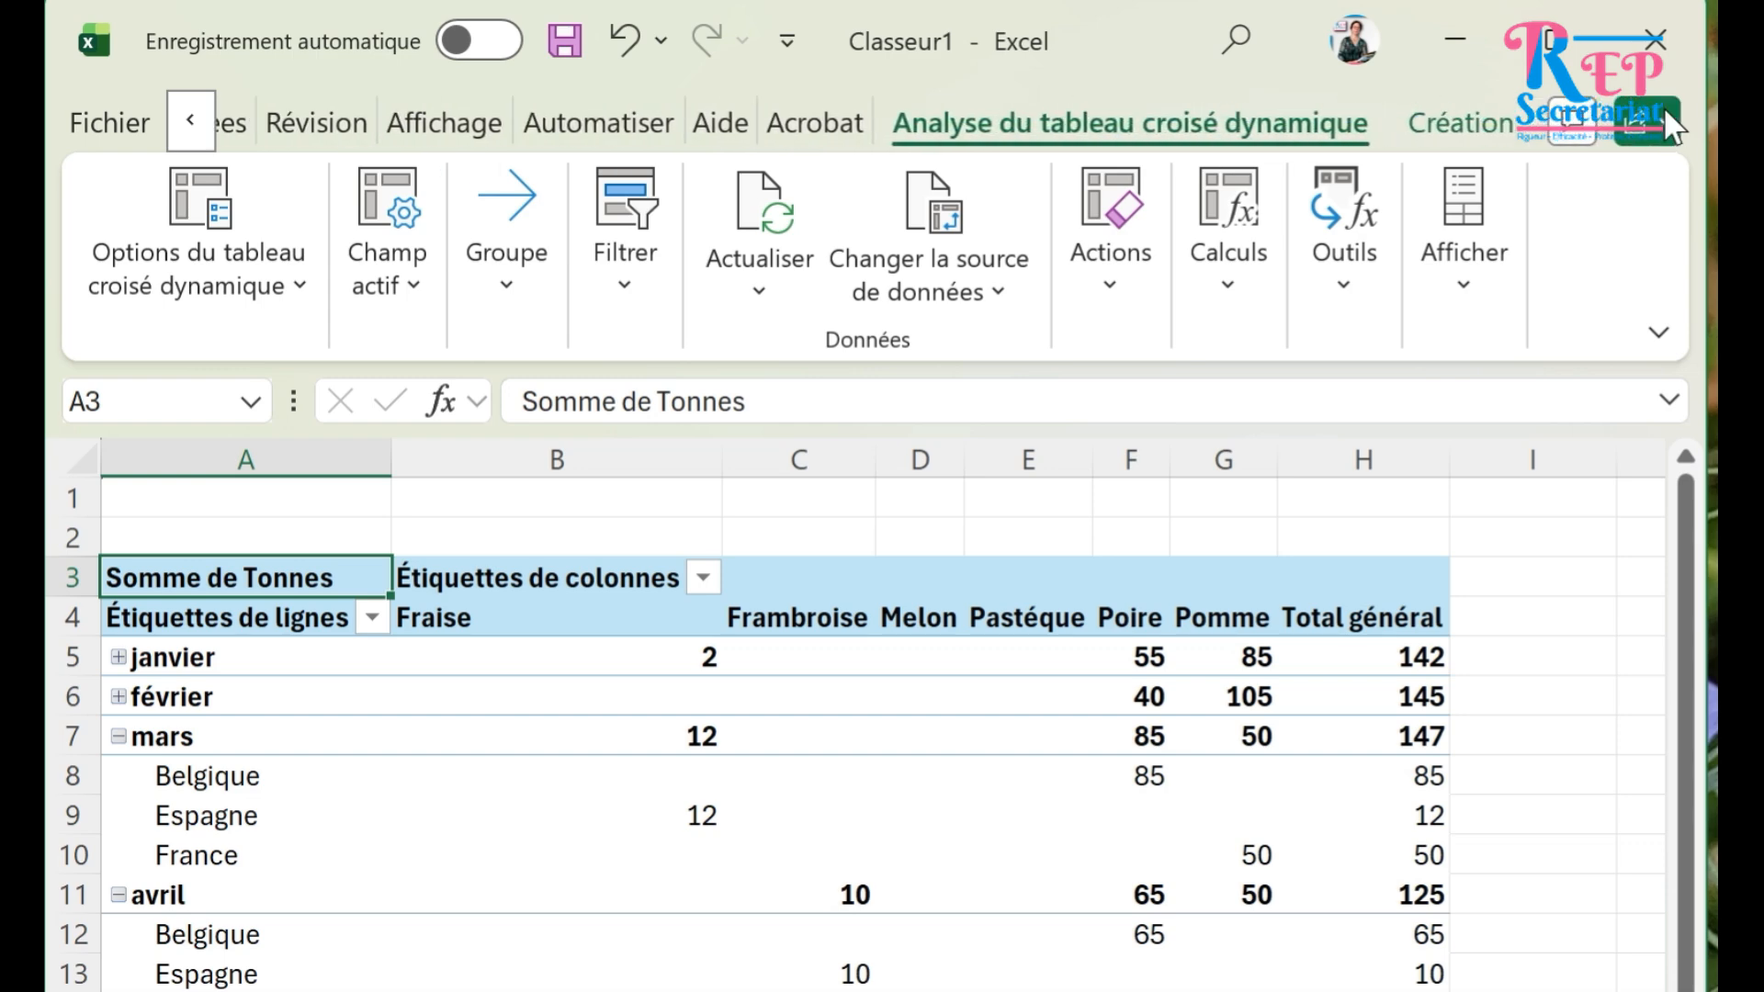
left_click(1468, 121)
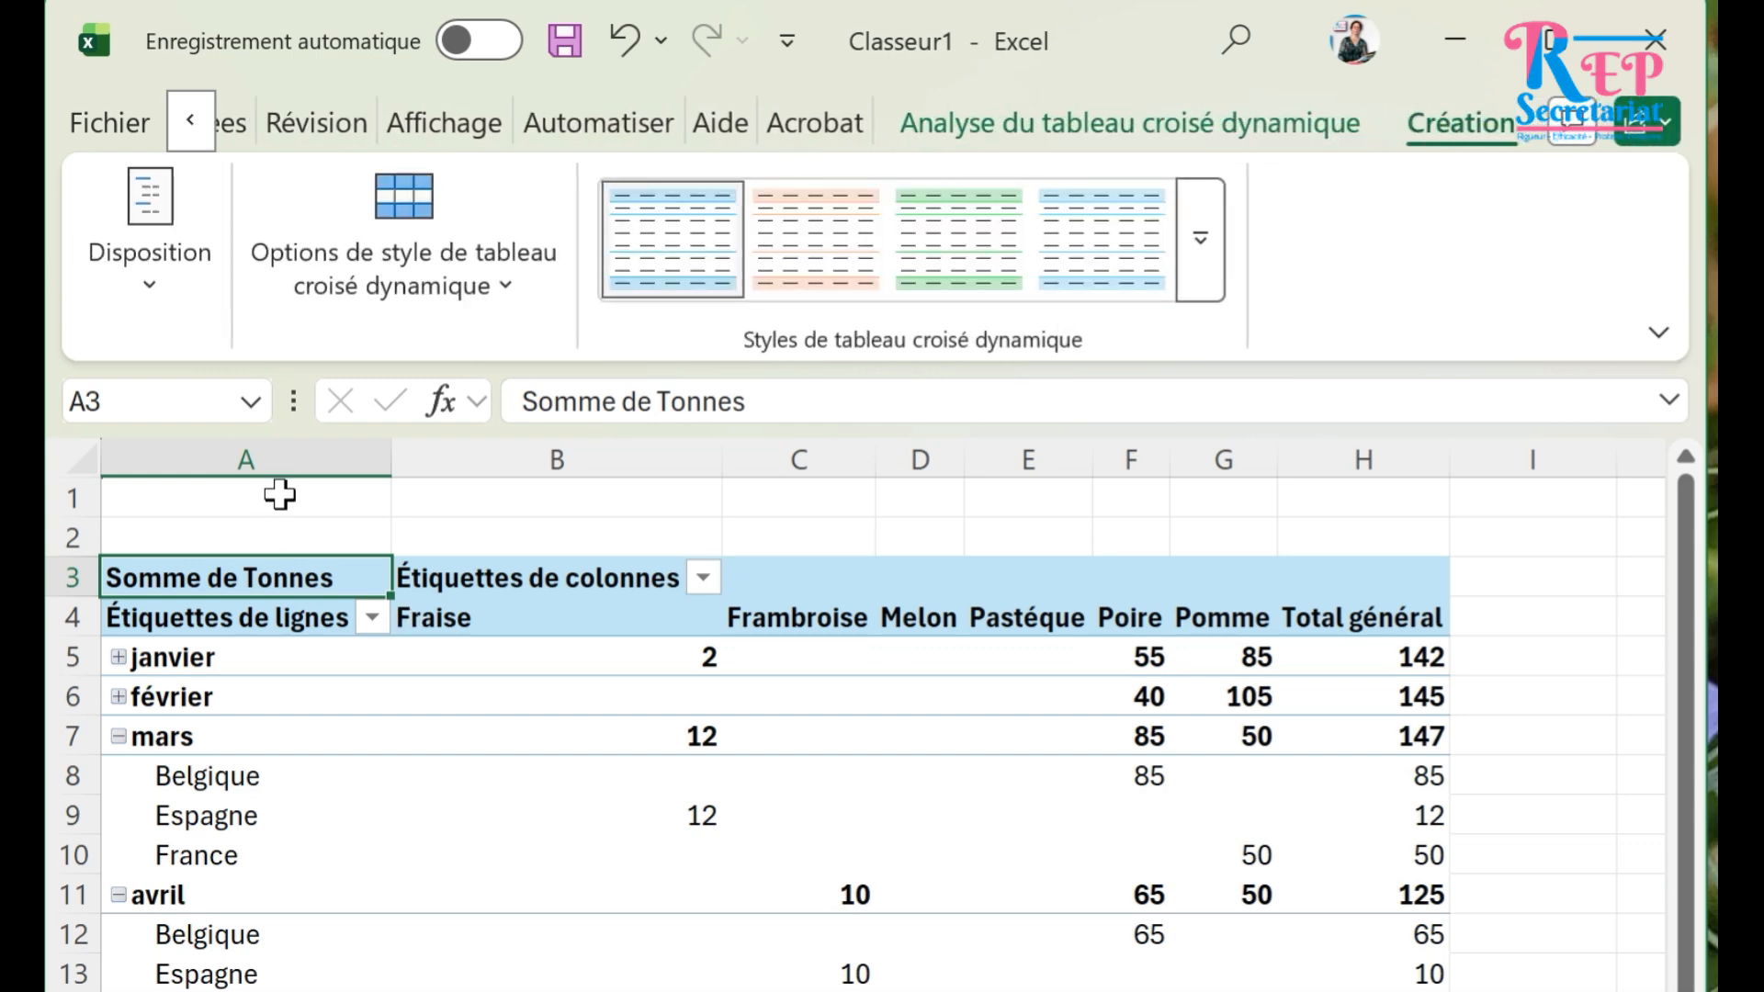
left_click(1201, 292)
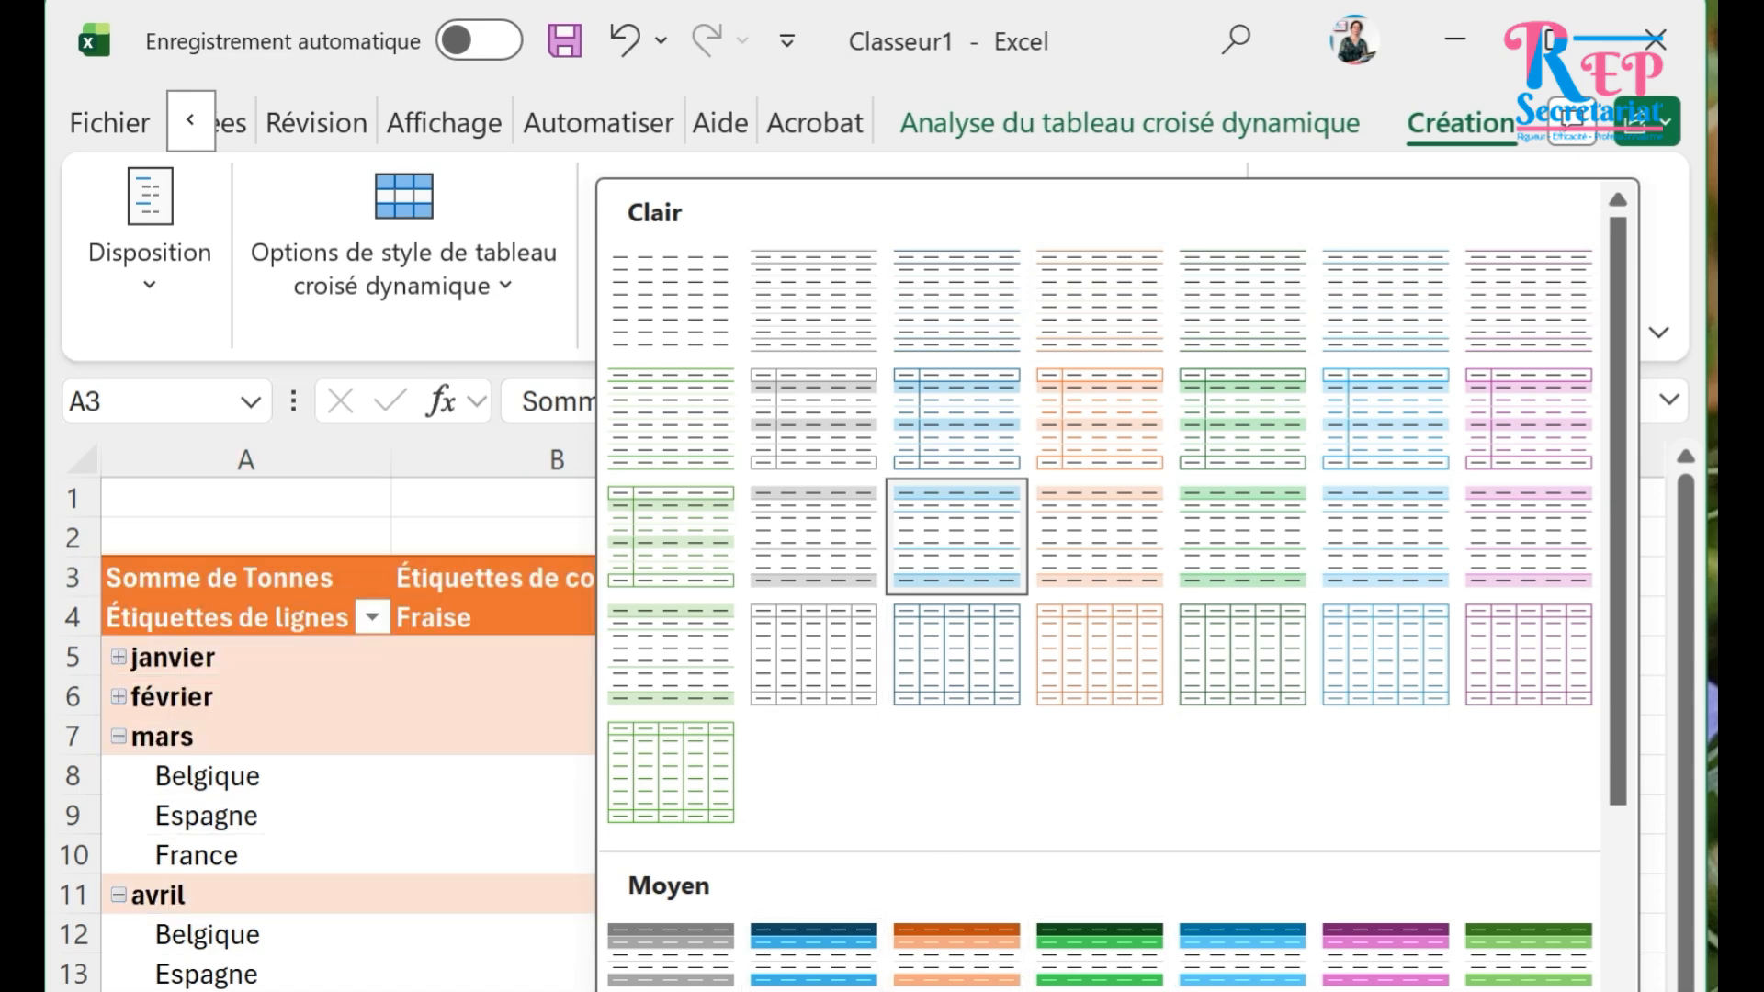
left_click(956, 991)
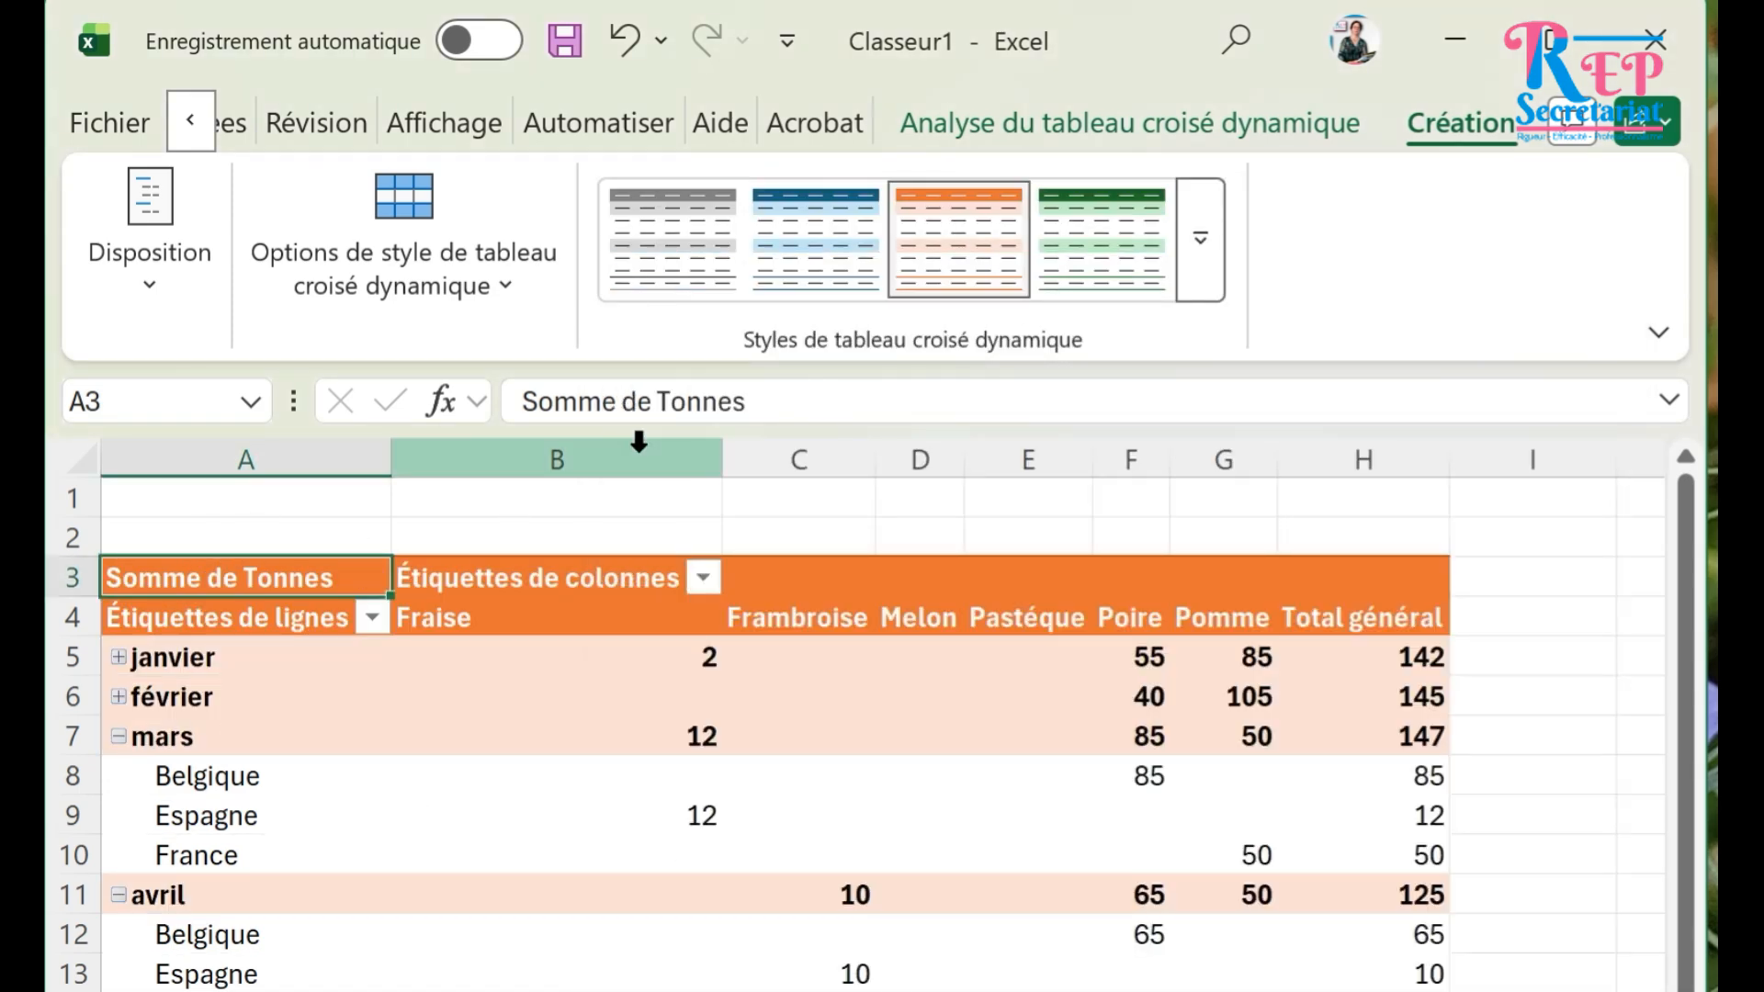
Rename the Somme de Tonnes header in A3 as Totaux achetés and enable banded rows (Lignes à bandes).
left_click_drag(768, 389, 453, 457)
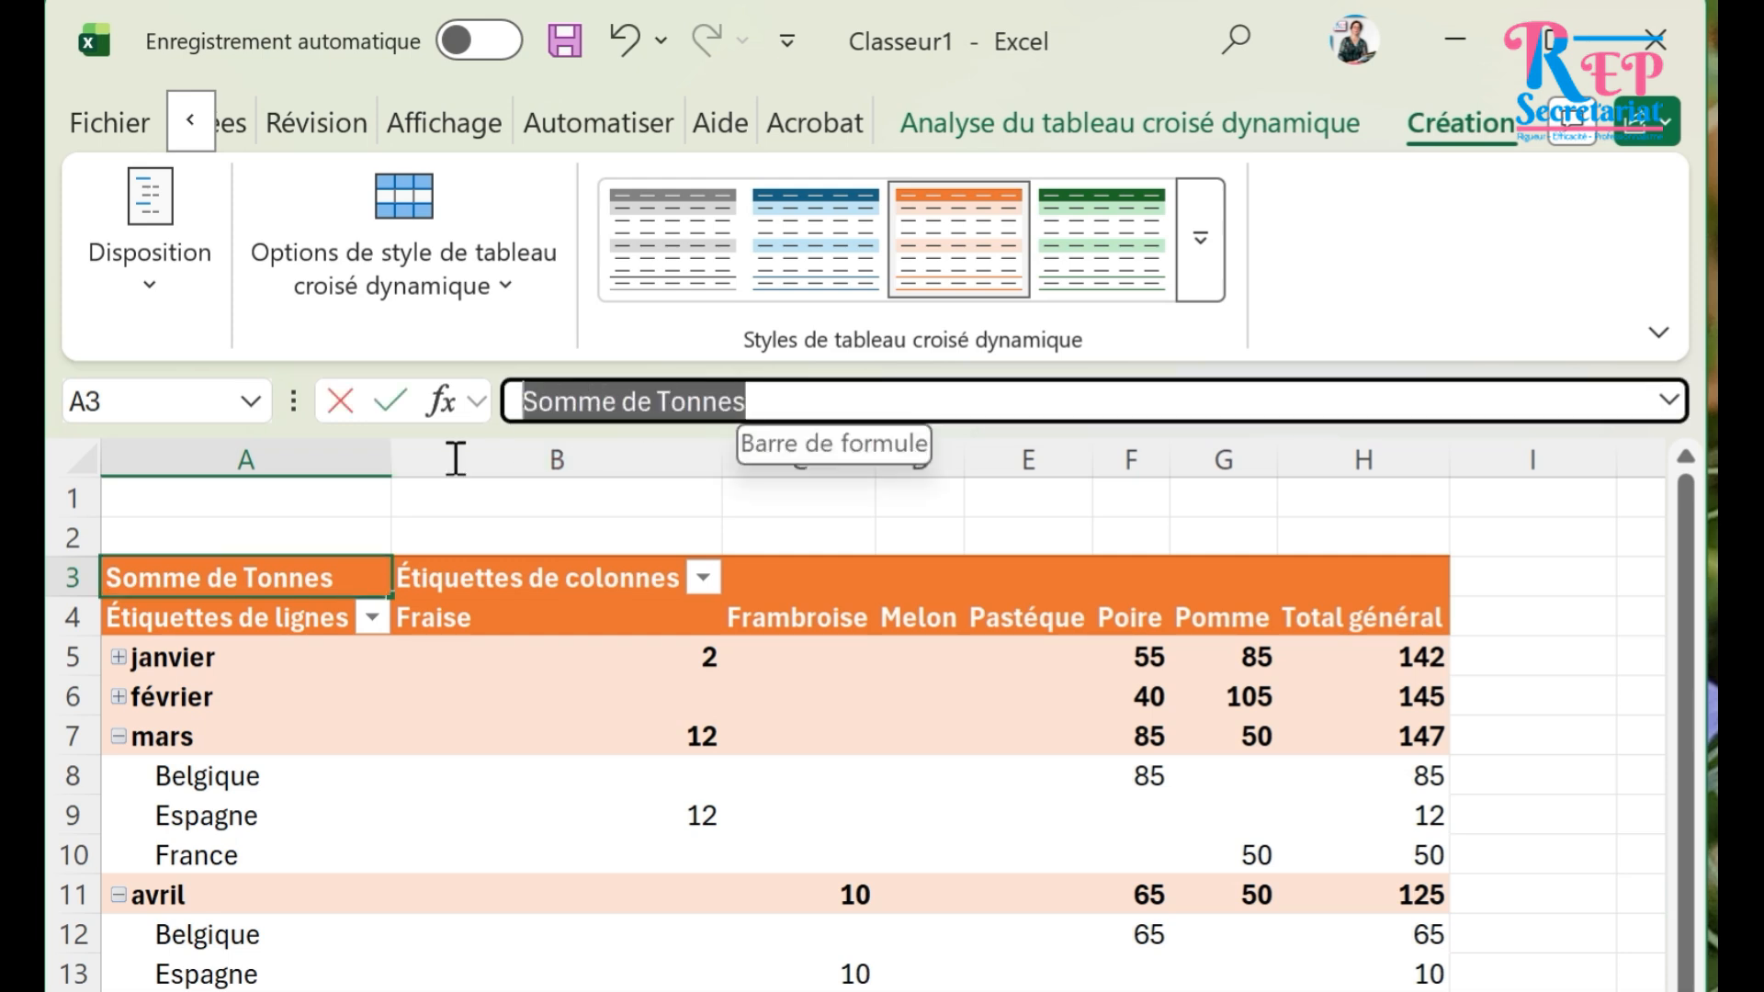
left_click(428, 274)
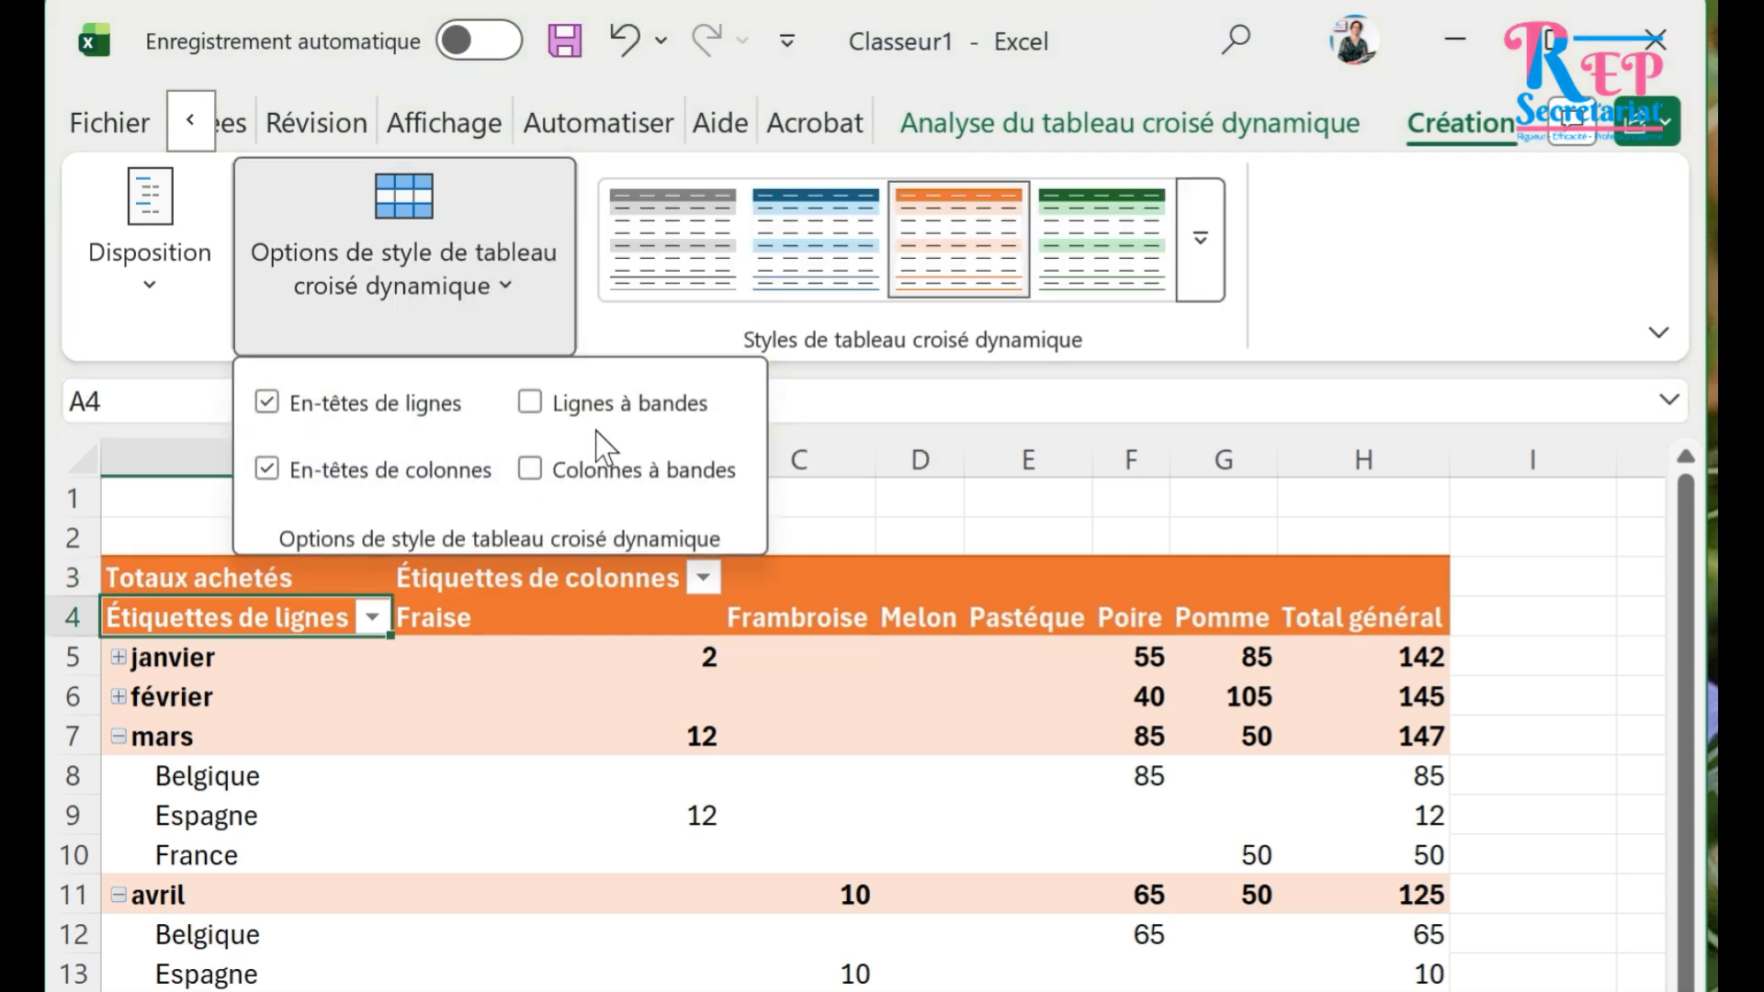
left_click(630, 428)
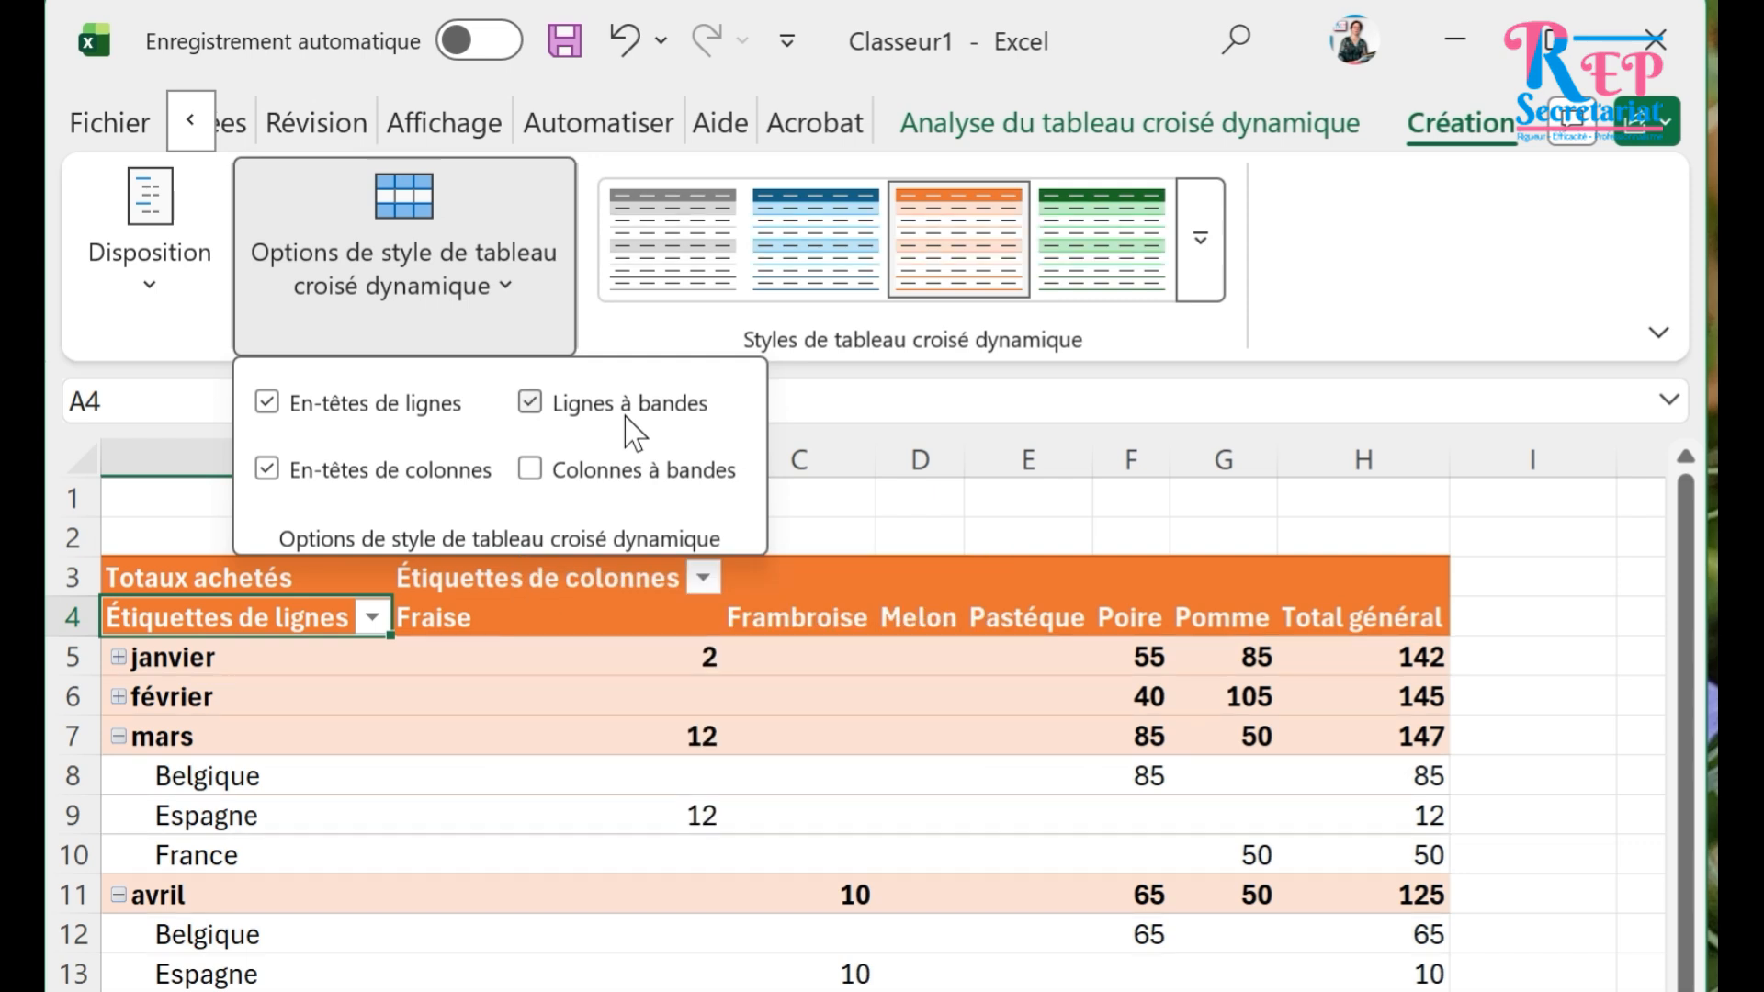
Try the outline report layout (mode Plan), ending with the pivot table in tabular form (forme tabulaire).
left_click(130, 296)
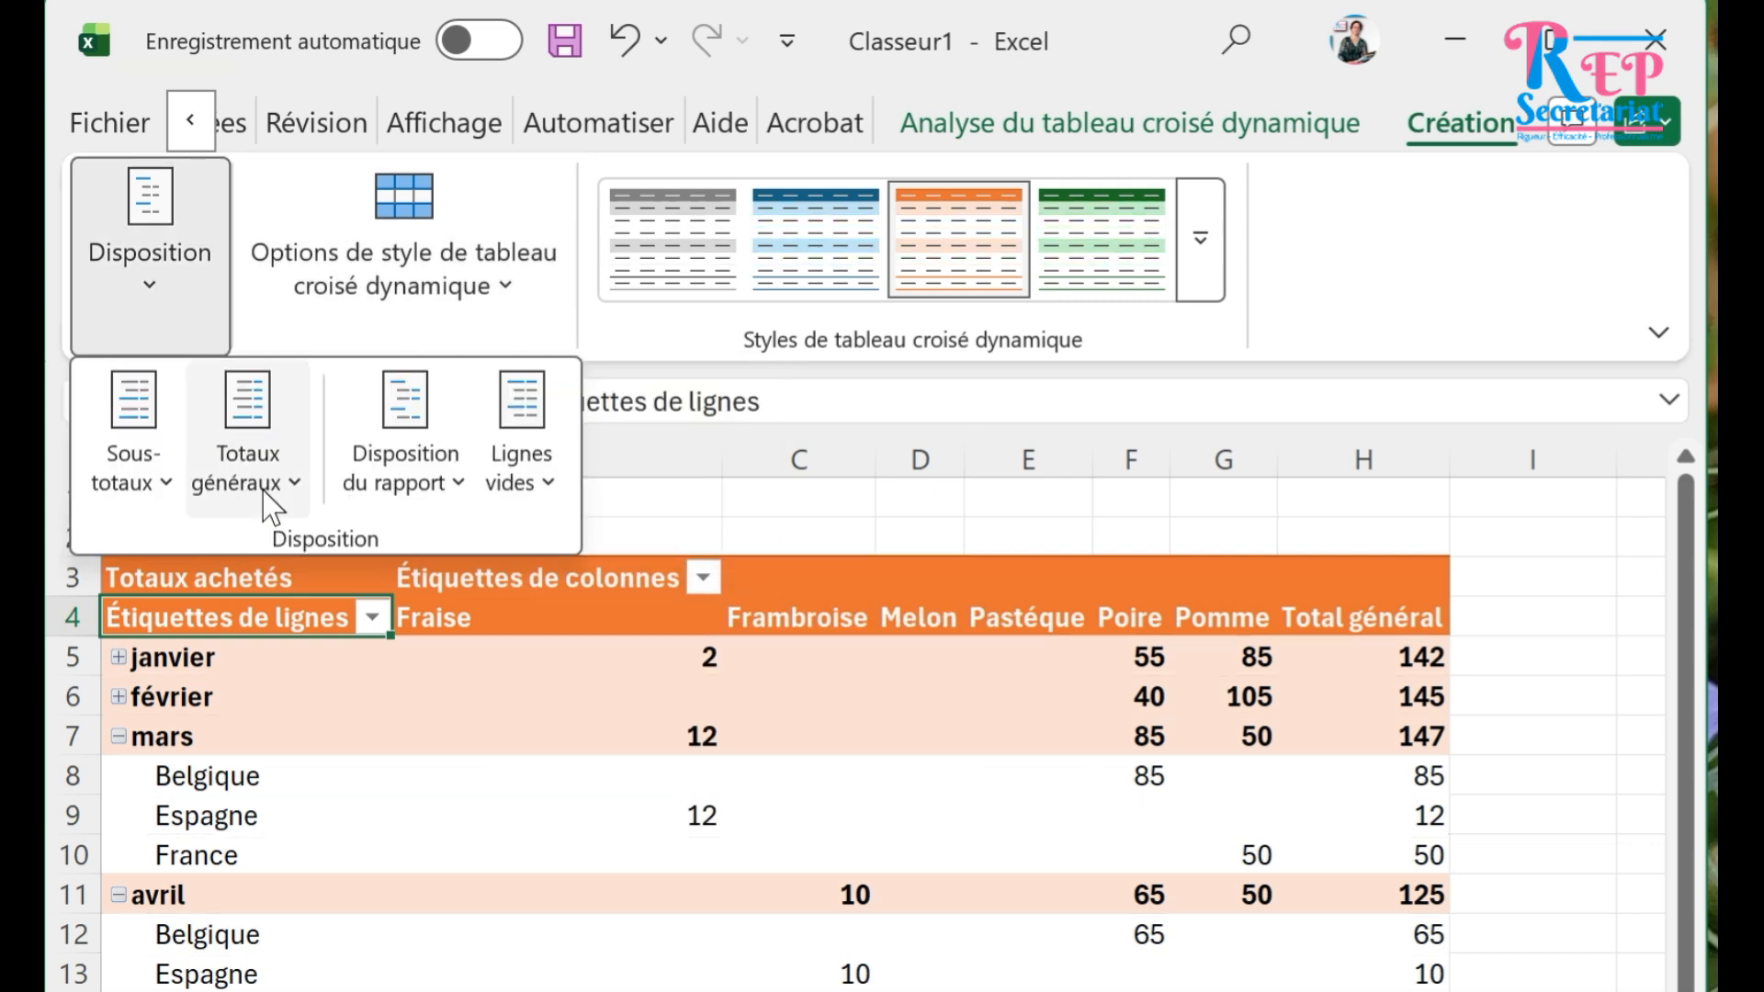
left_click(440, 476)
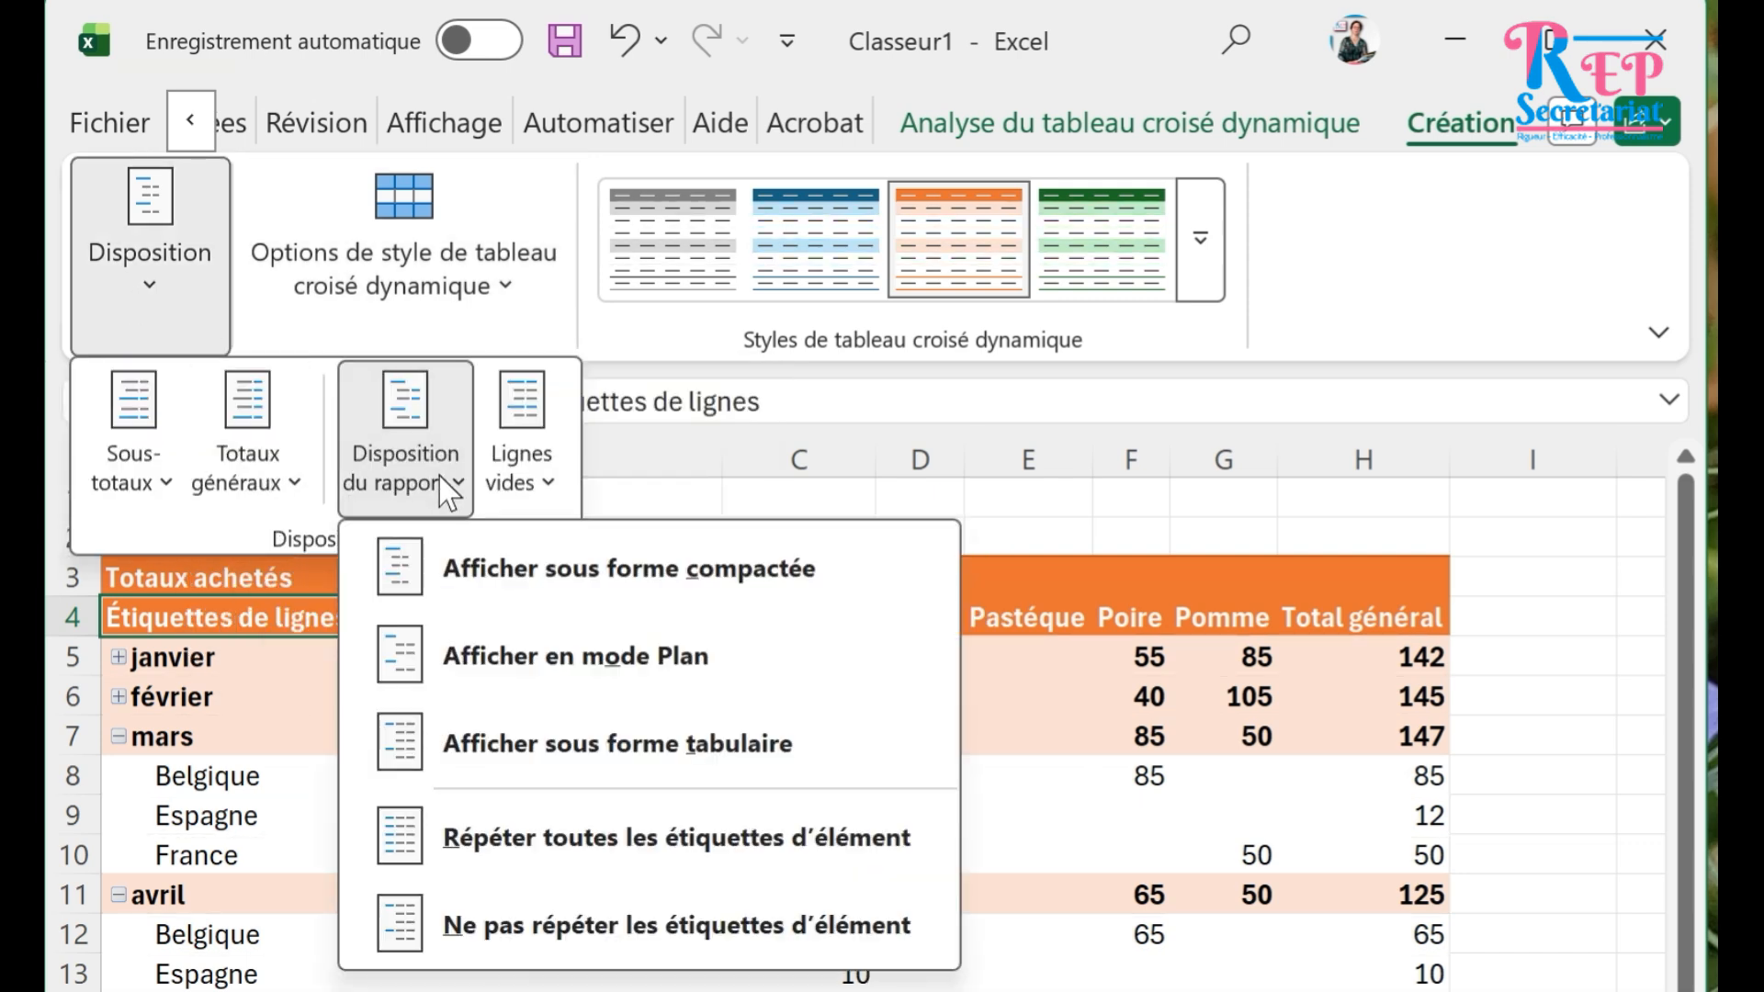
left_click(685, 685)
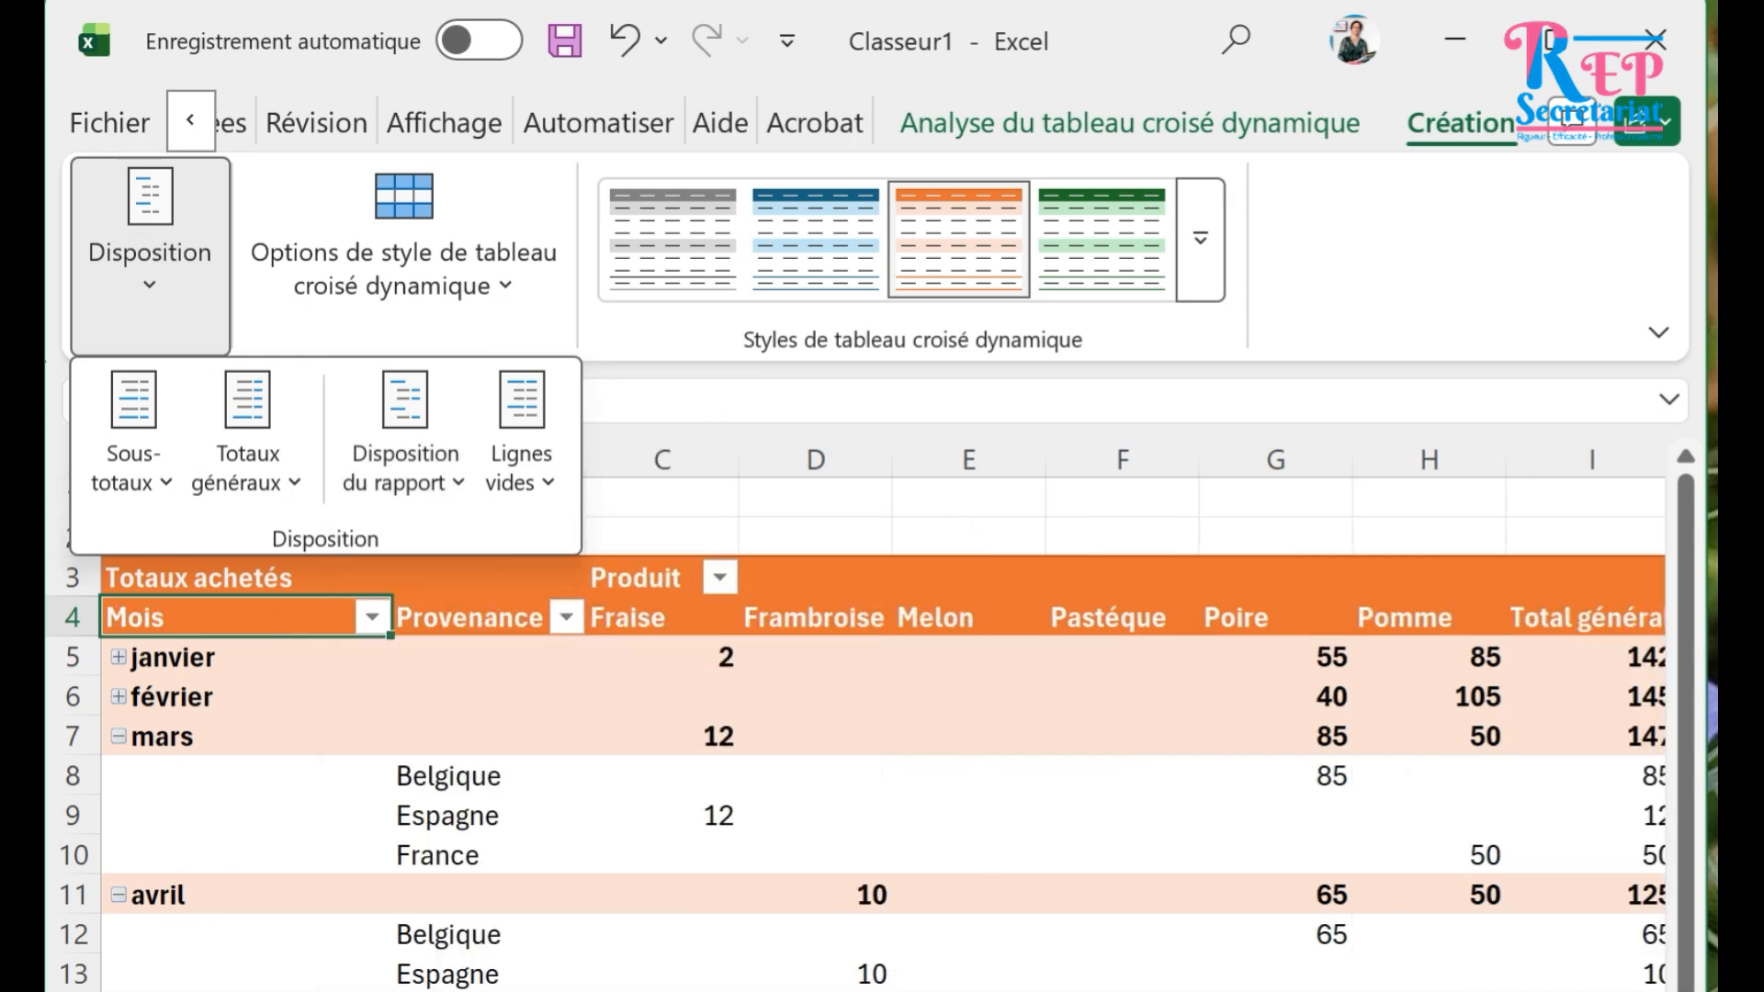
left_click(418, 455)
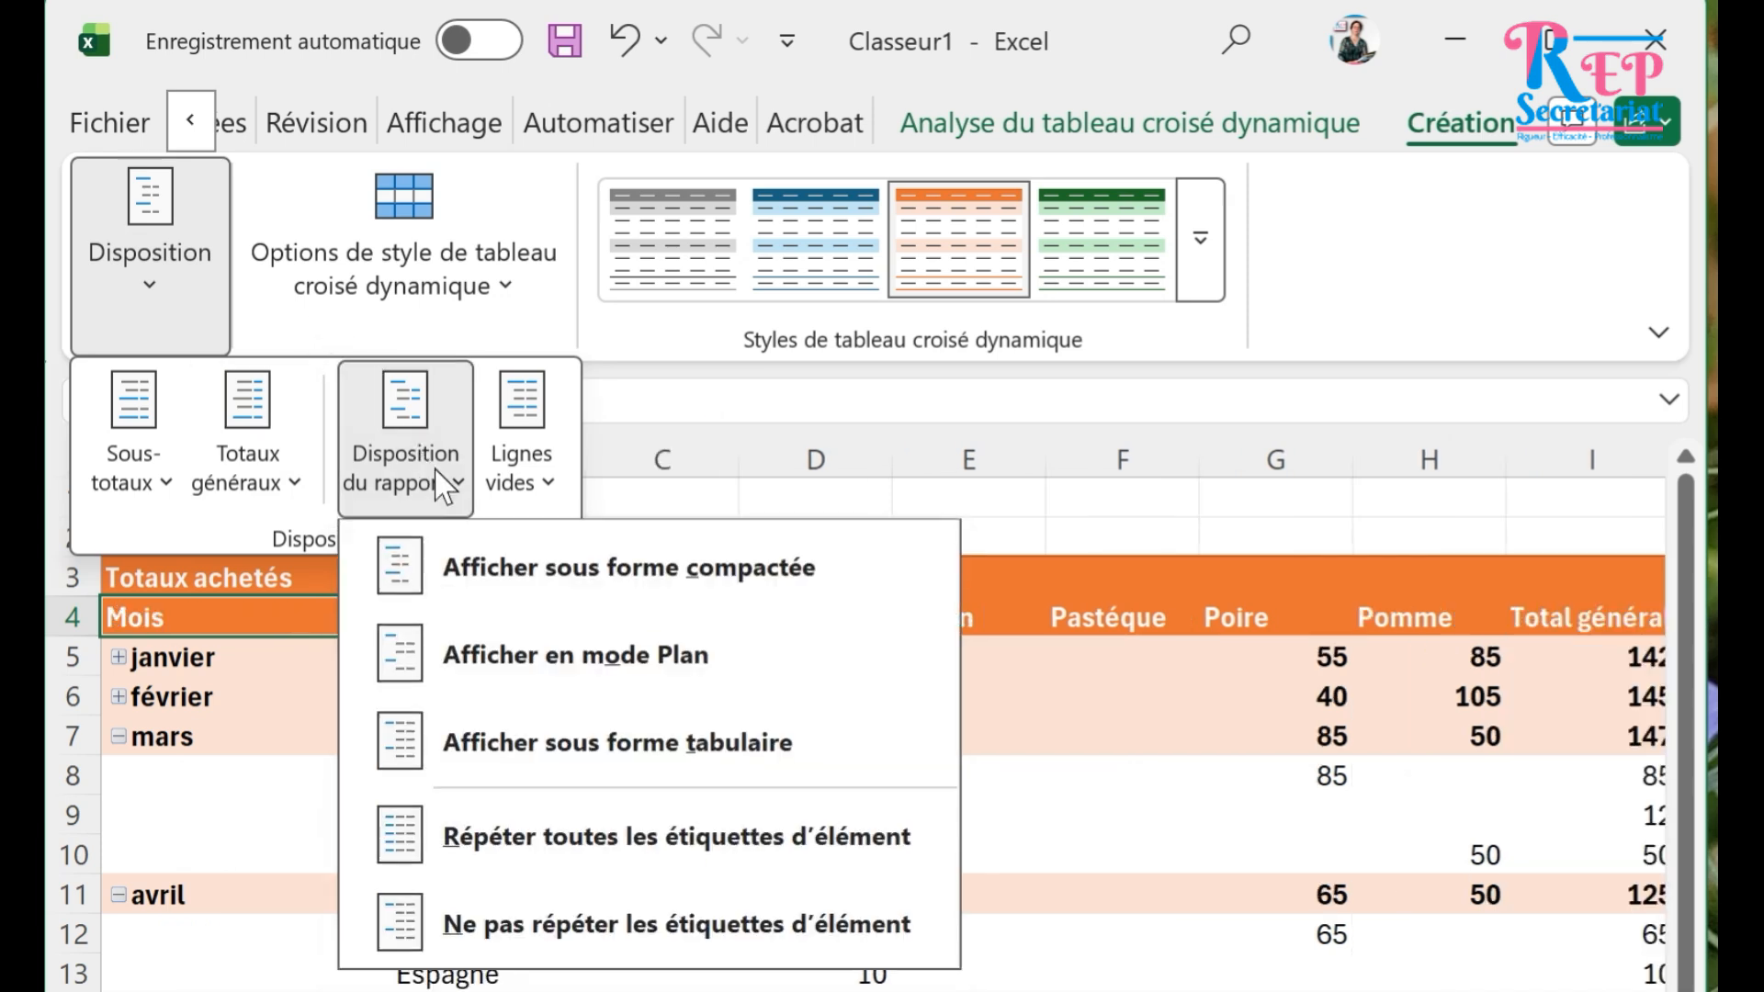
left_click(634, 765)
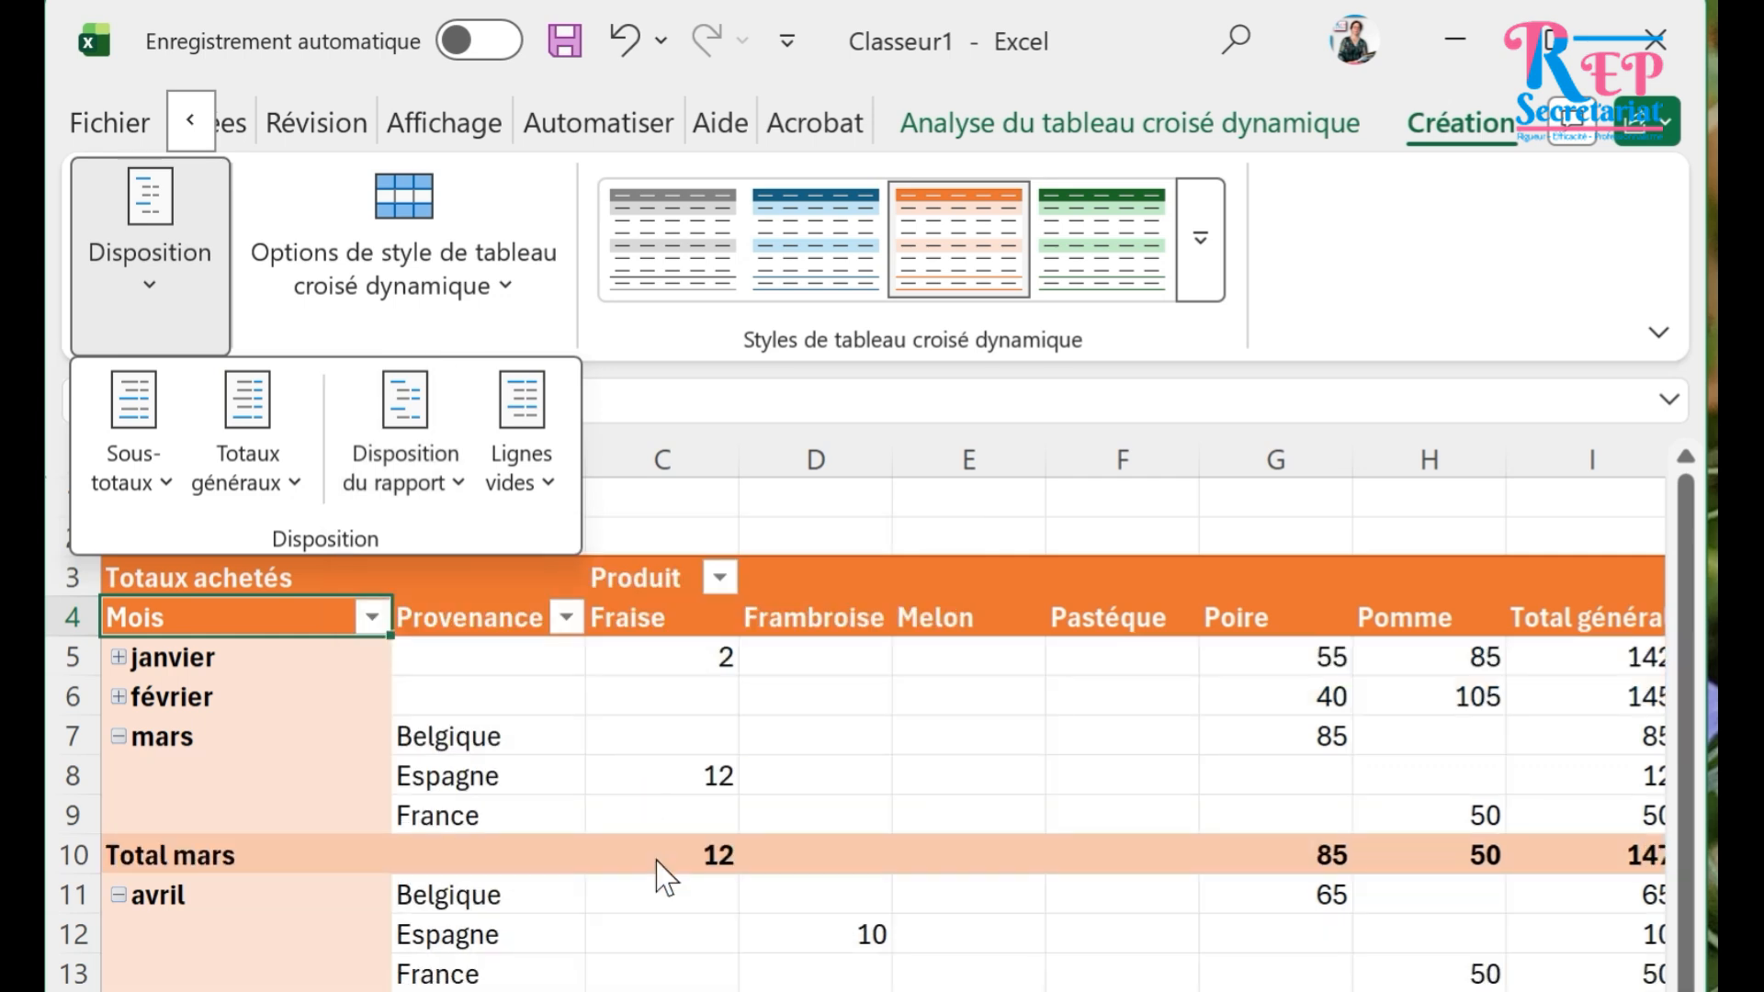
left_click(543, 709)
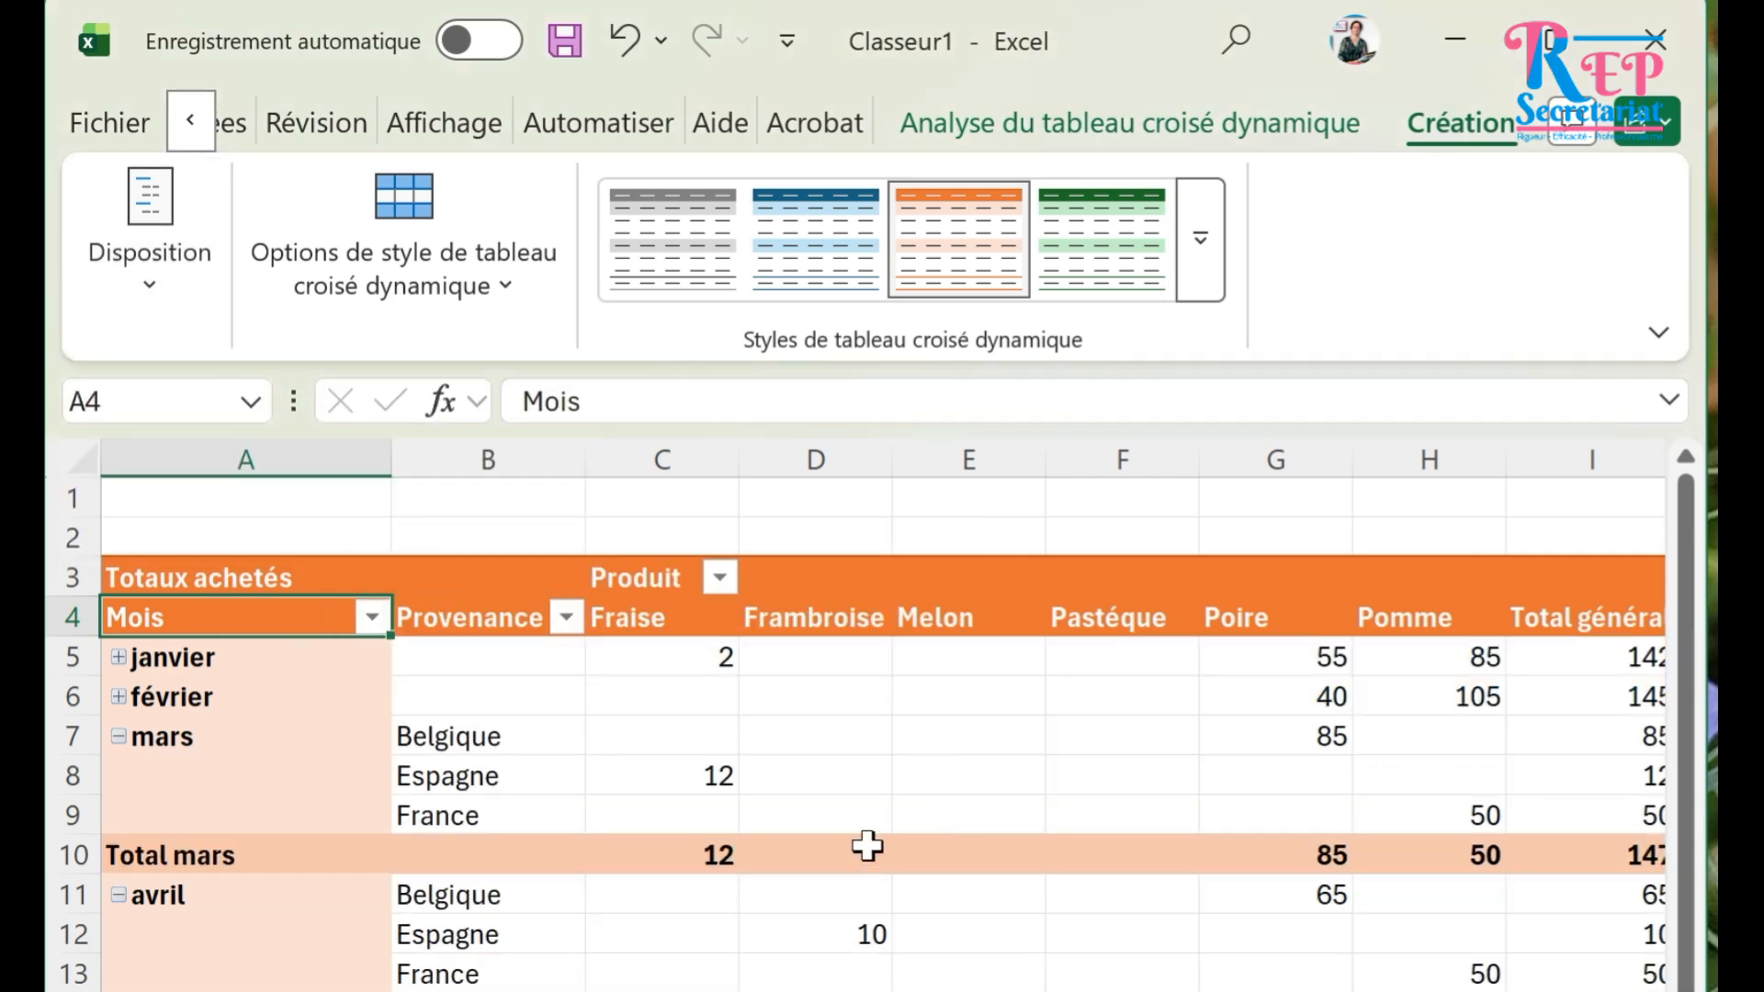
Show the pivot table's field list again and remove the Tonnes field from the report.
left_click(1062, 129)
left_click(1464, 230)
left_click(1451, 478)
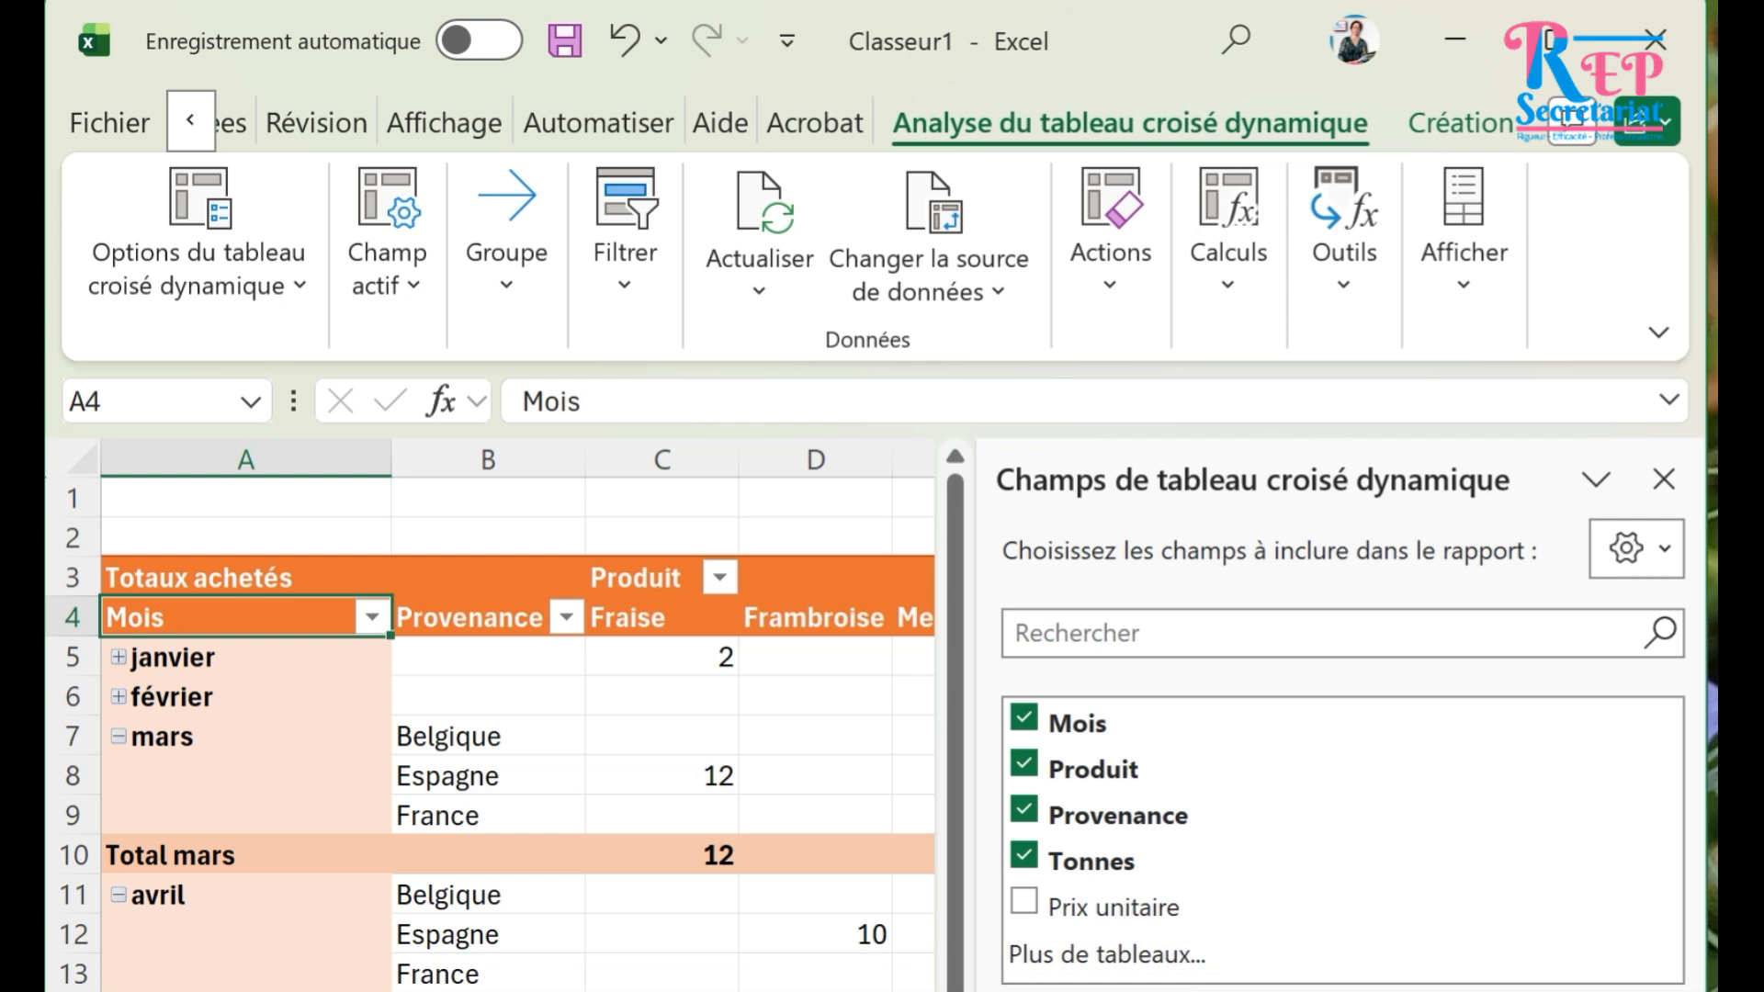
left_click(1195, 859)
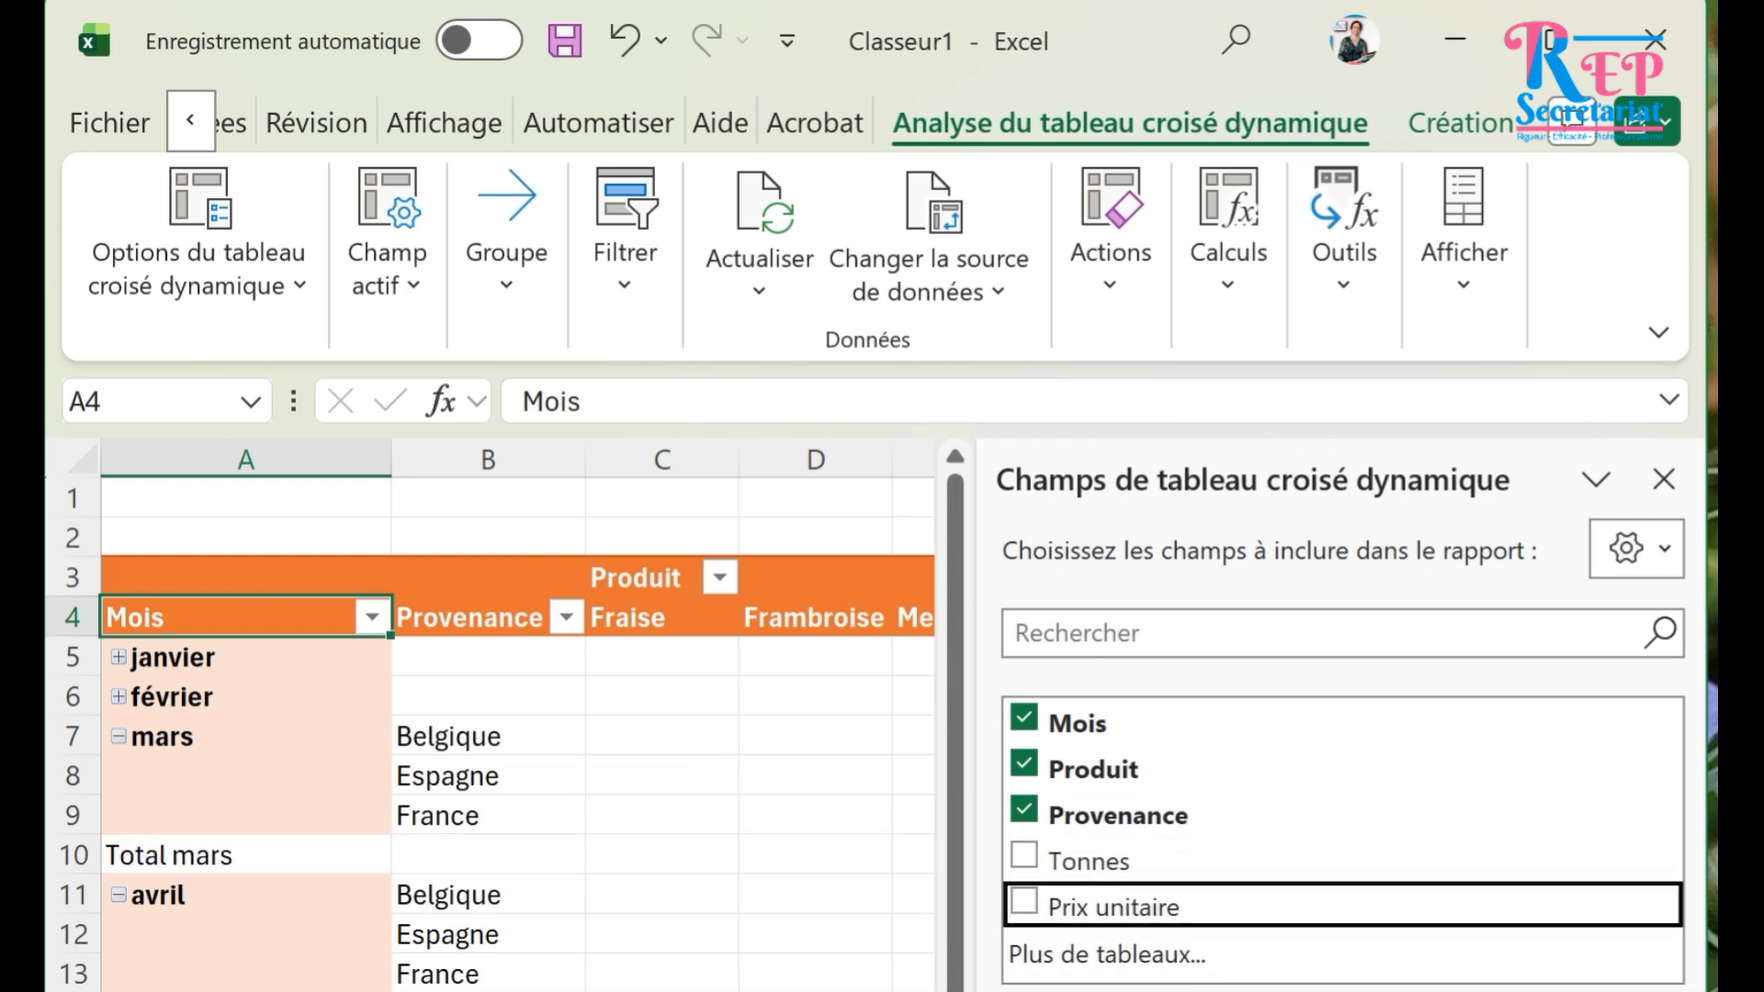
Try the Prix unitaire field in the report, ending with Tonnes restored as the pivot table's summed values.
left_click(1103, 907)
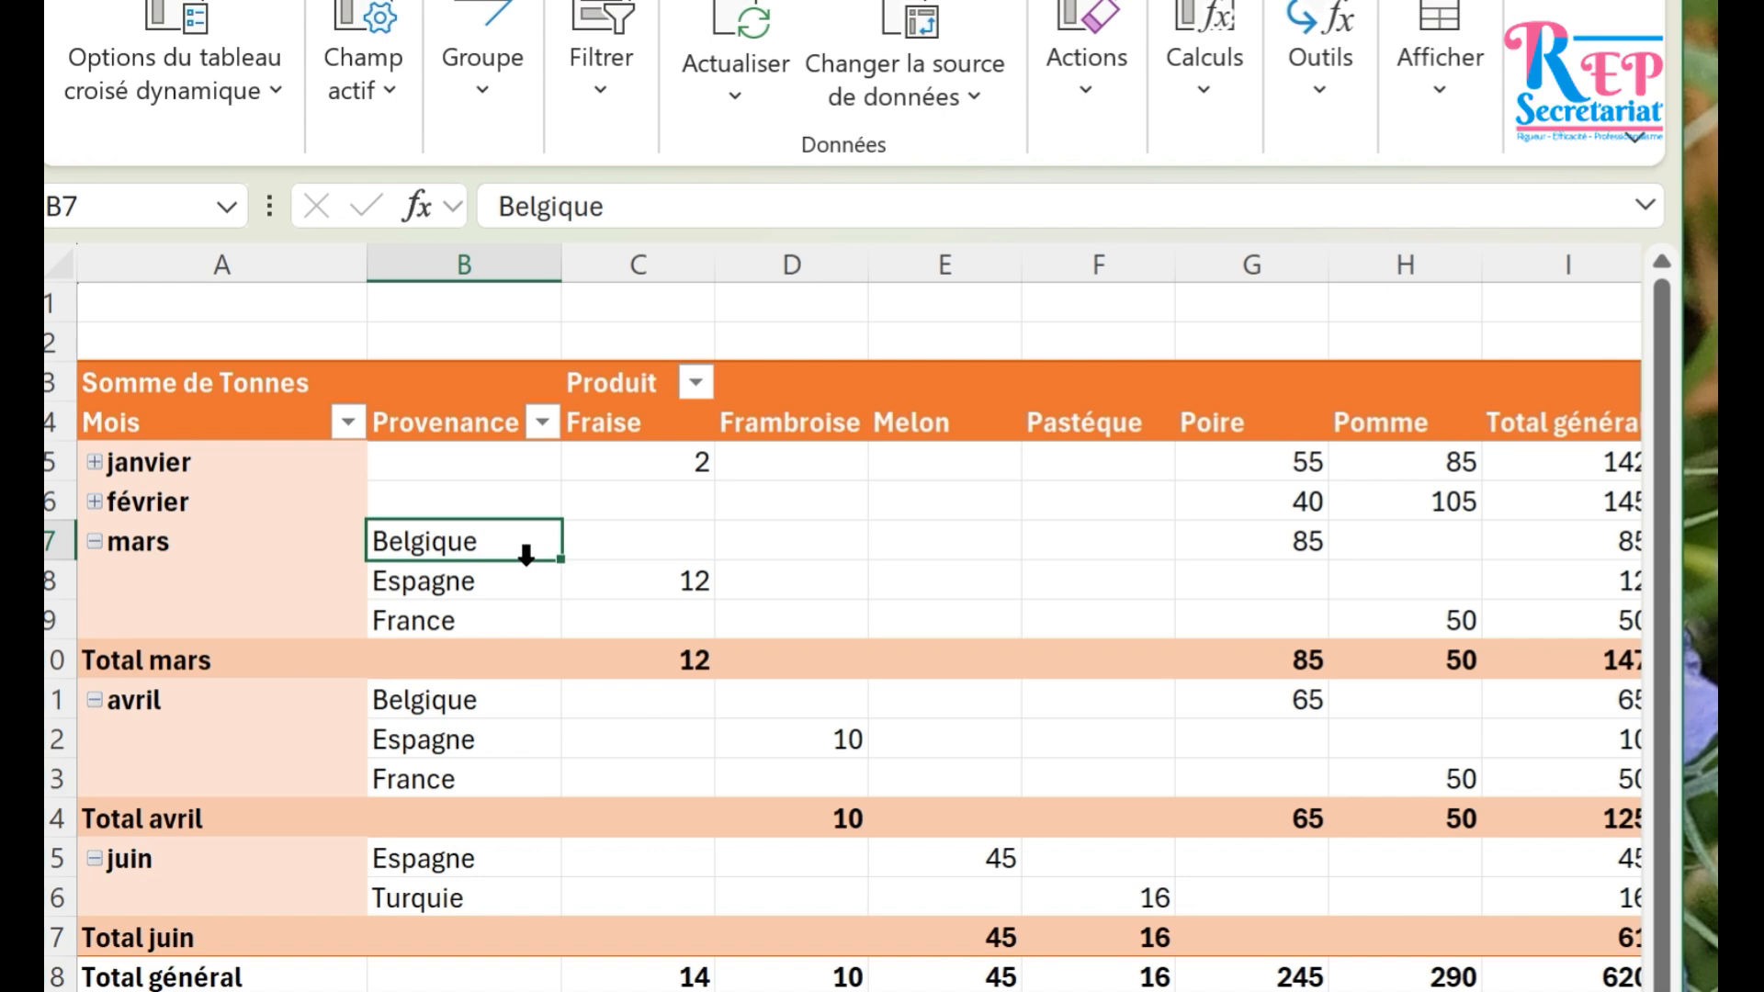
Examine the pivot table's Somme de Tonnes header, product headings and tonnage values by month and origin.
left_click(192, 404)
left_click(818, 425)
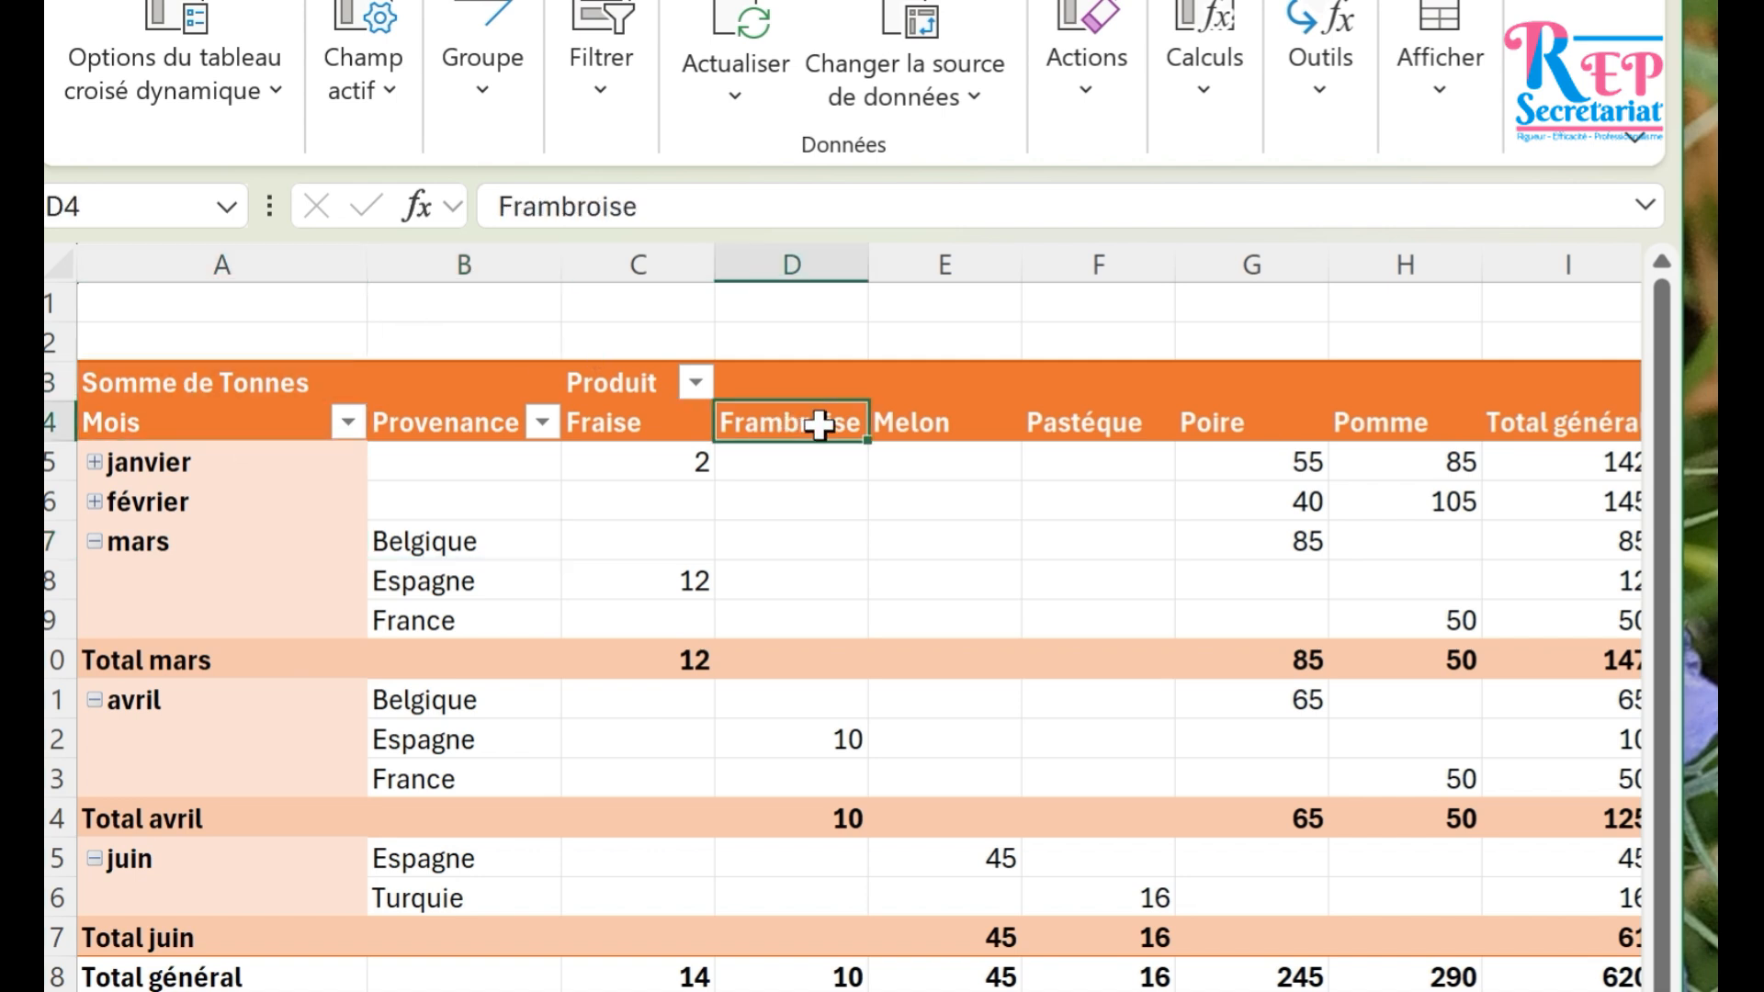
left_click(240, 391)
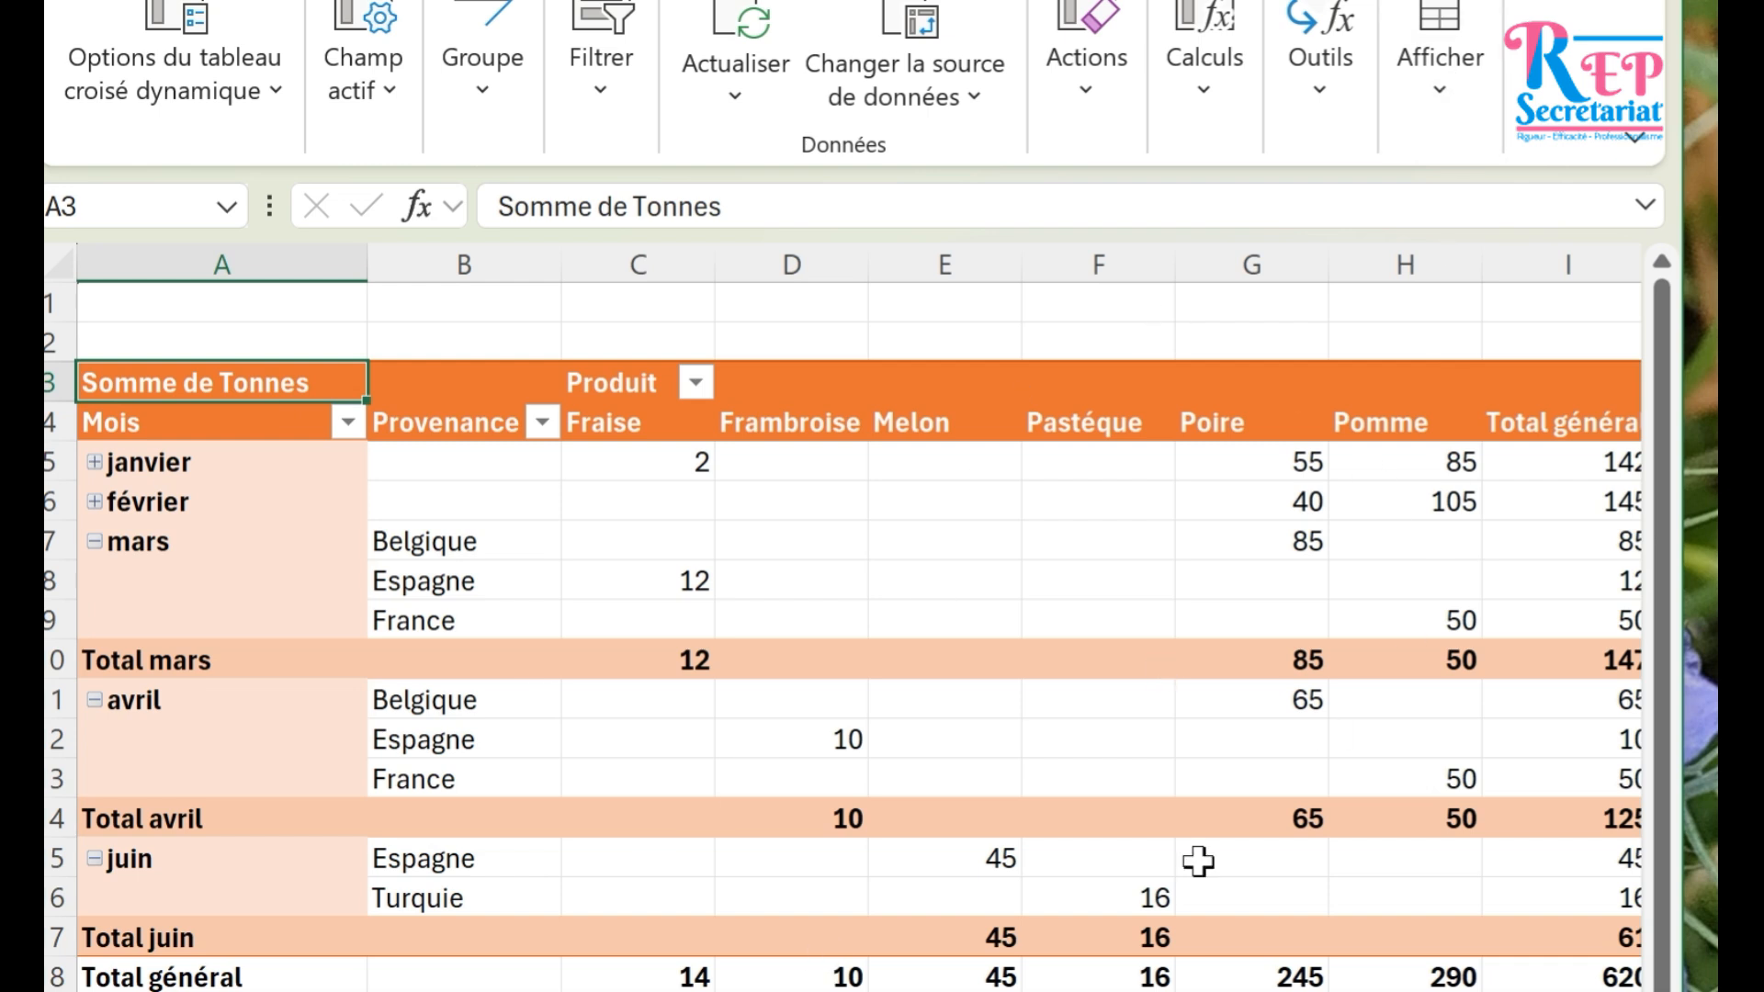
left_click(919, 859)
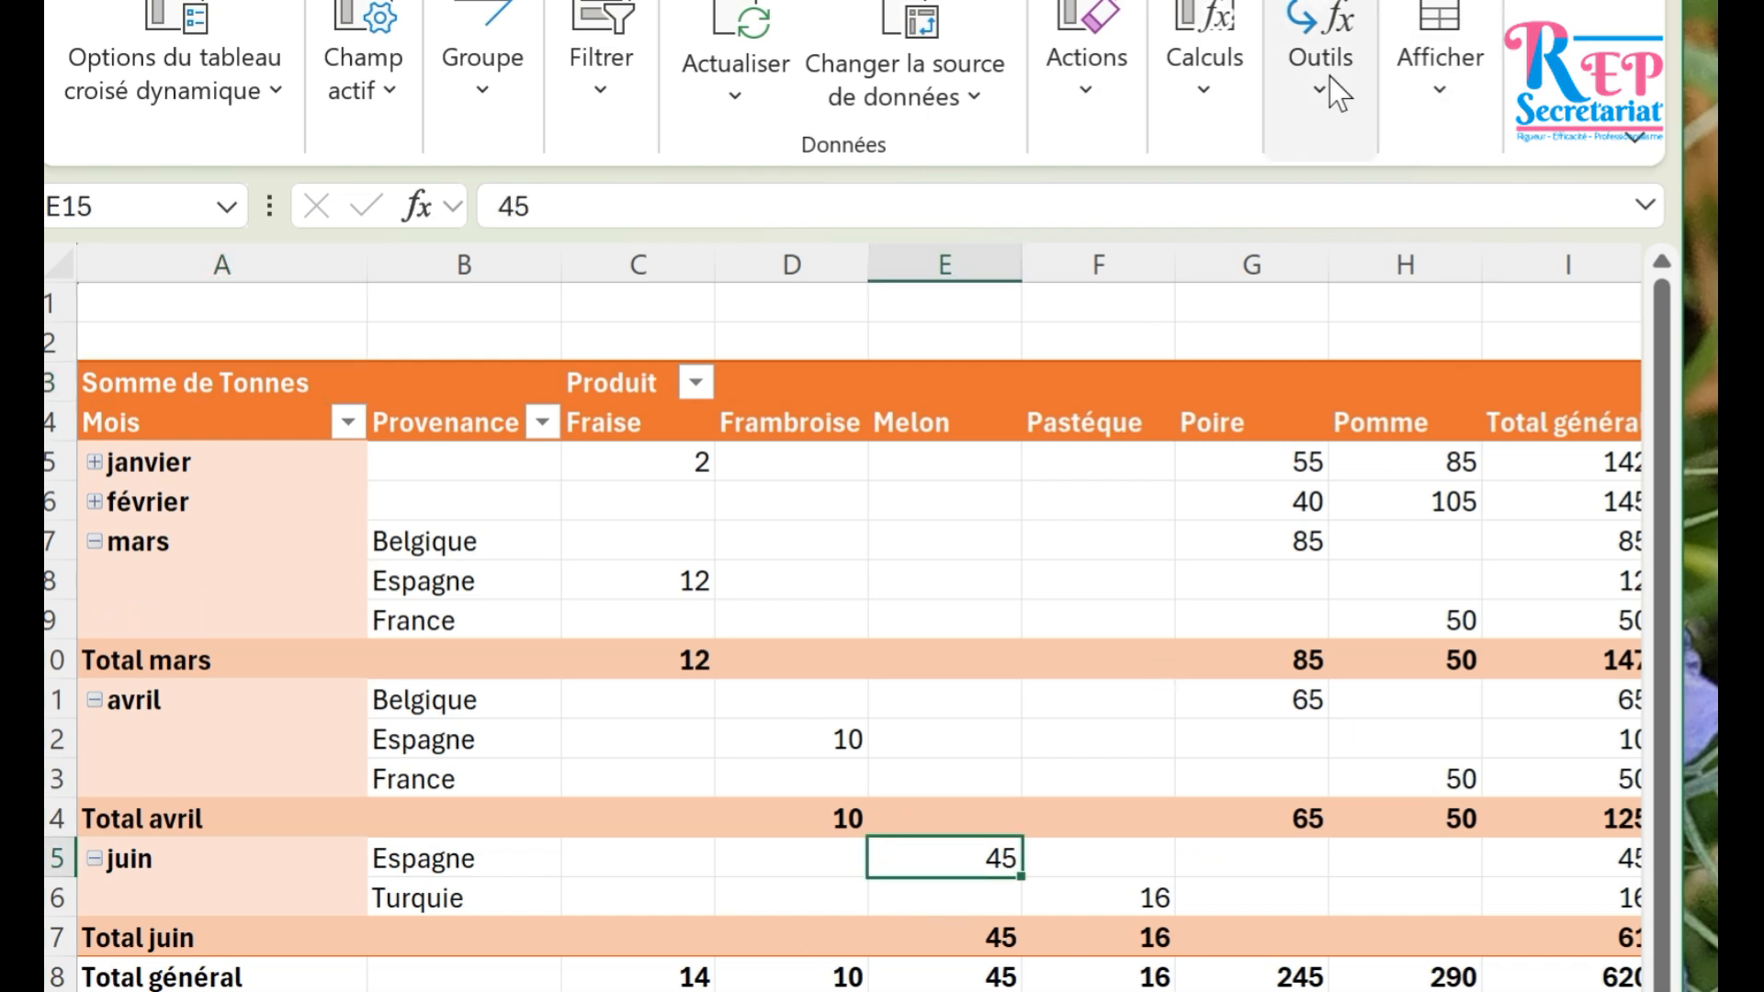
left_click(788, 537)
left_click(680, 535)
left_click(1301, 544)
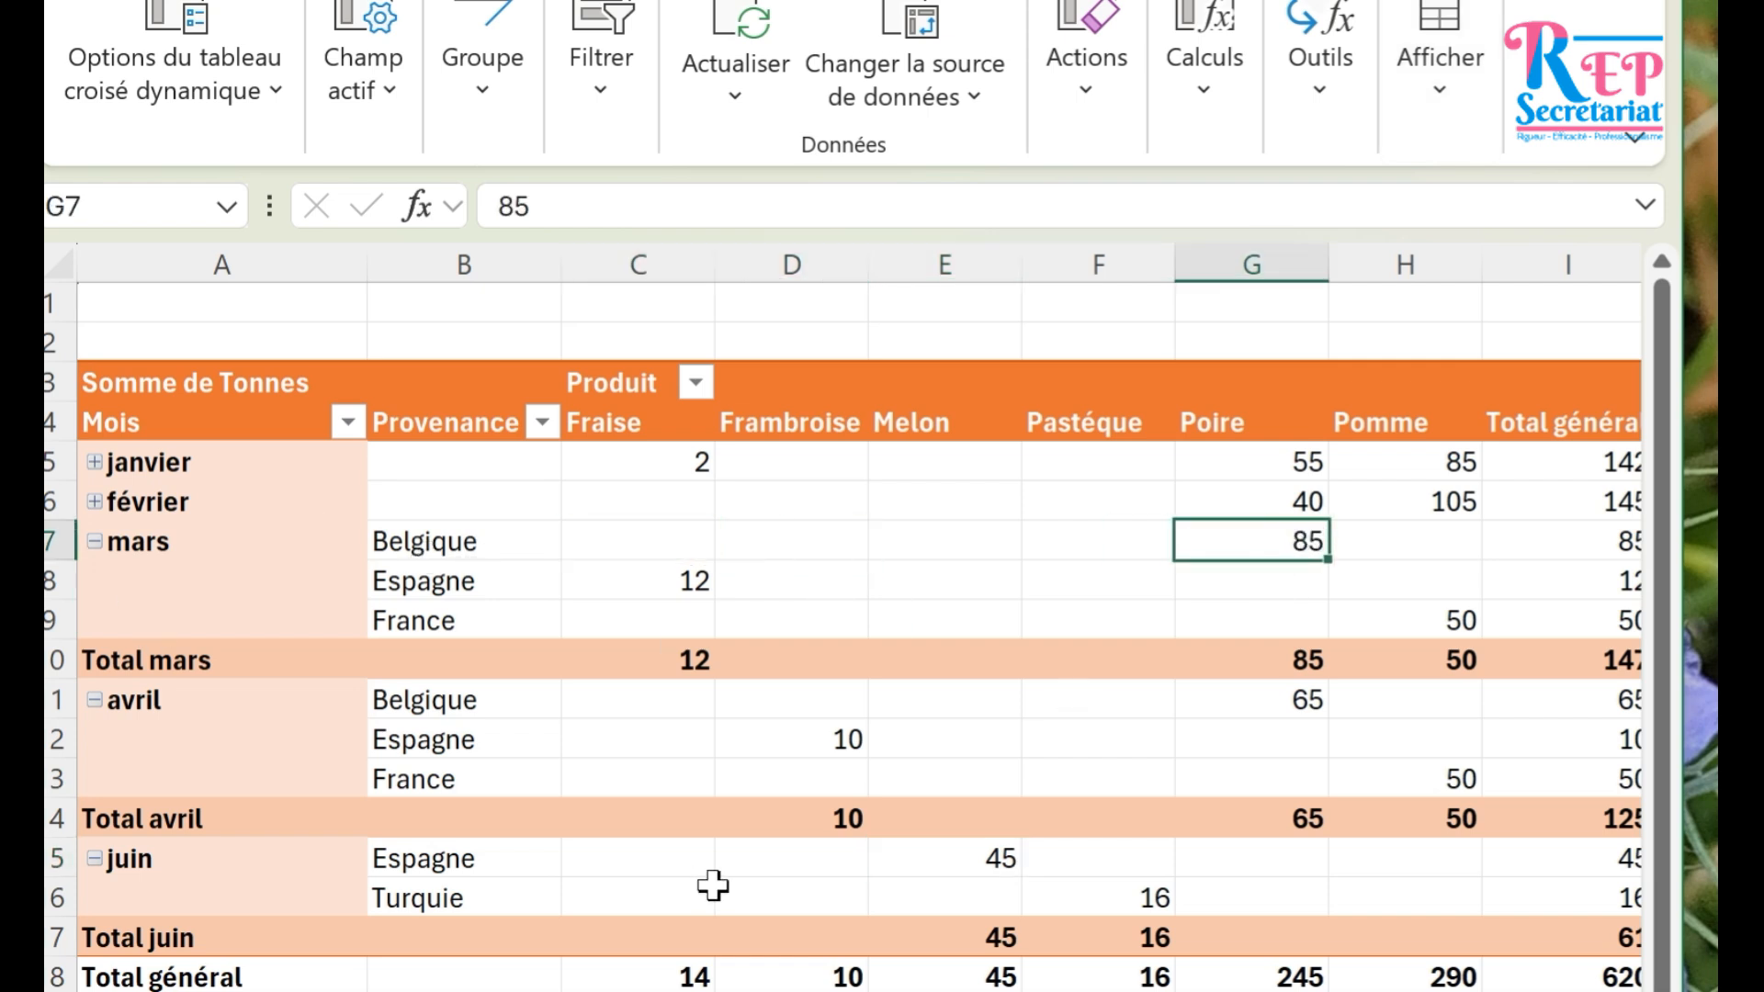
Expand the février group and place the Provenance field above Mois in the pivot table's row fields.
left_click(174, 473)
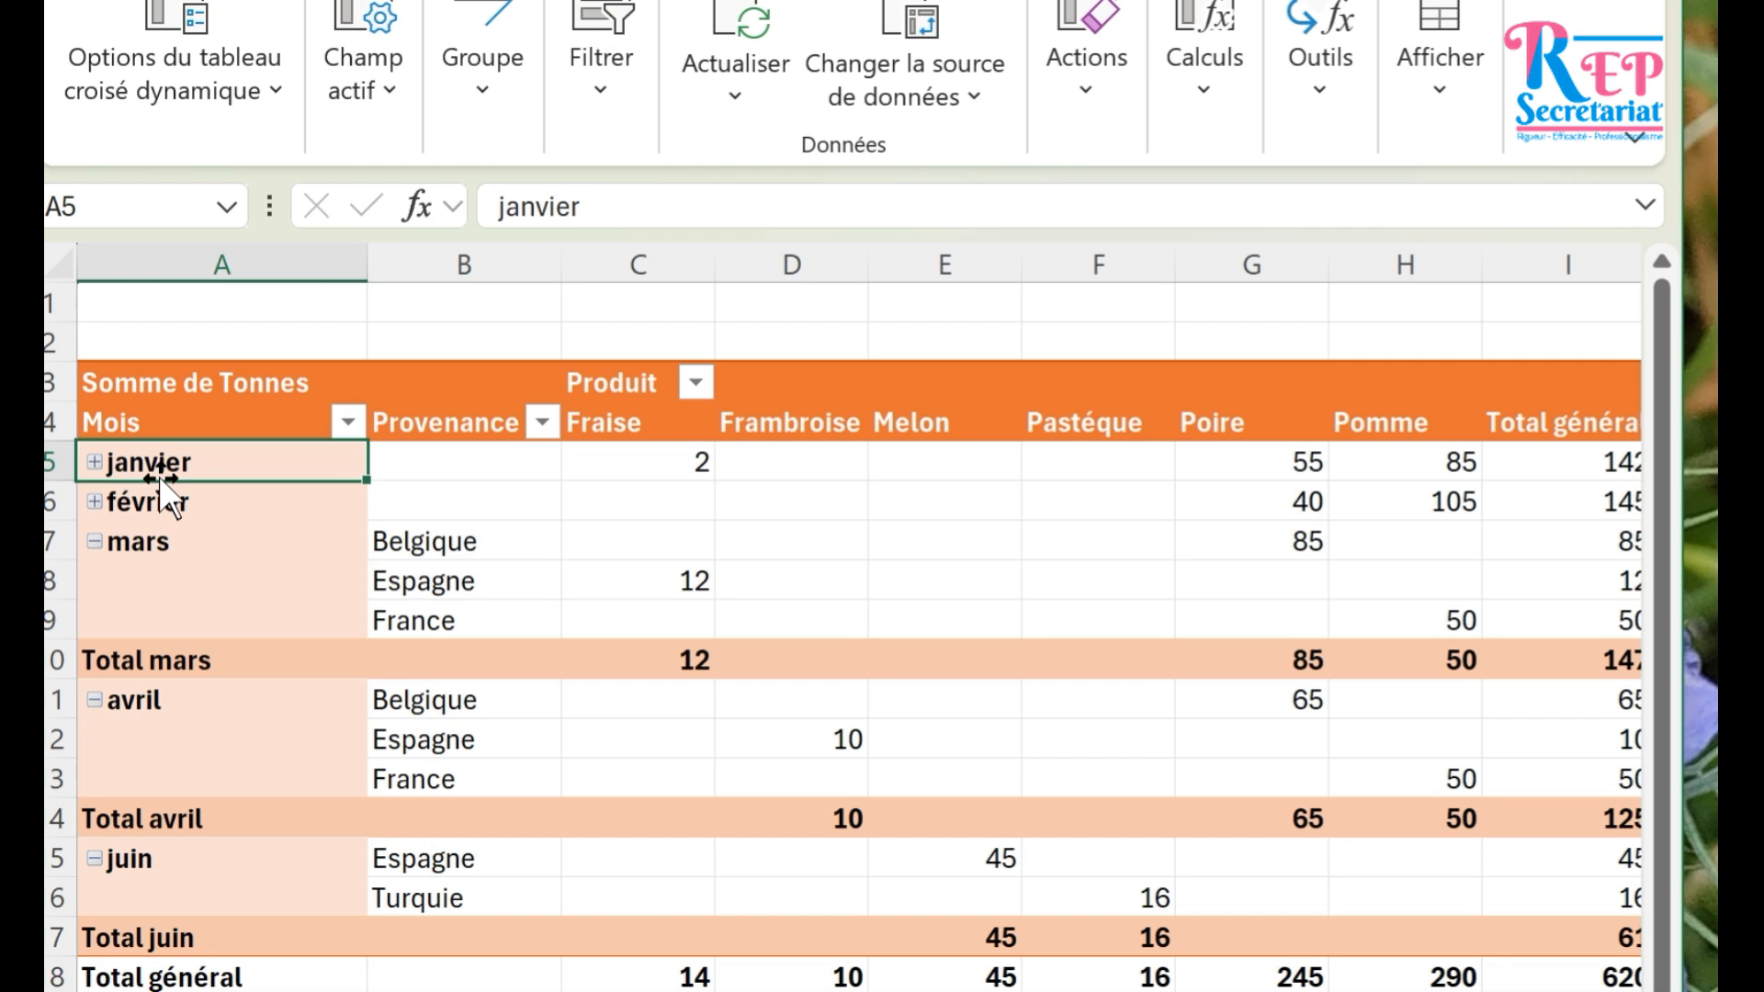
left_click(92, 500)
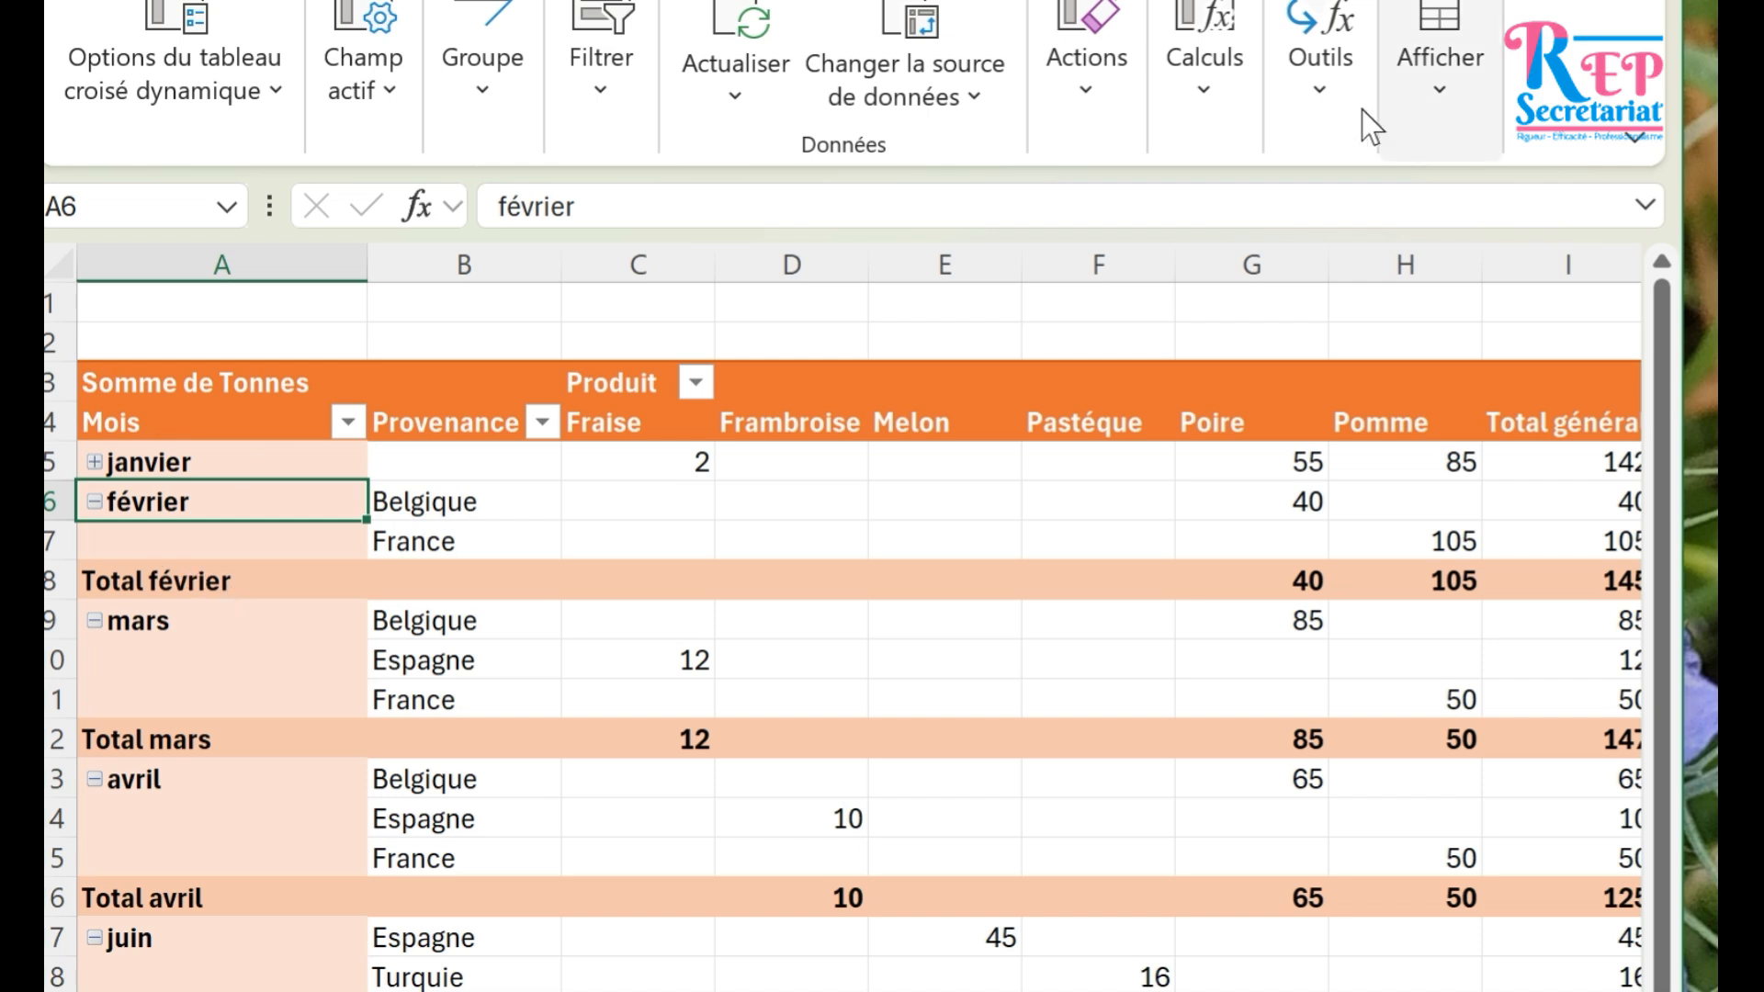
left_click(1439, 65)
left_click(1403, 264)
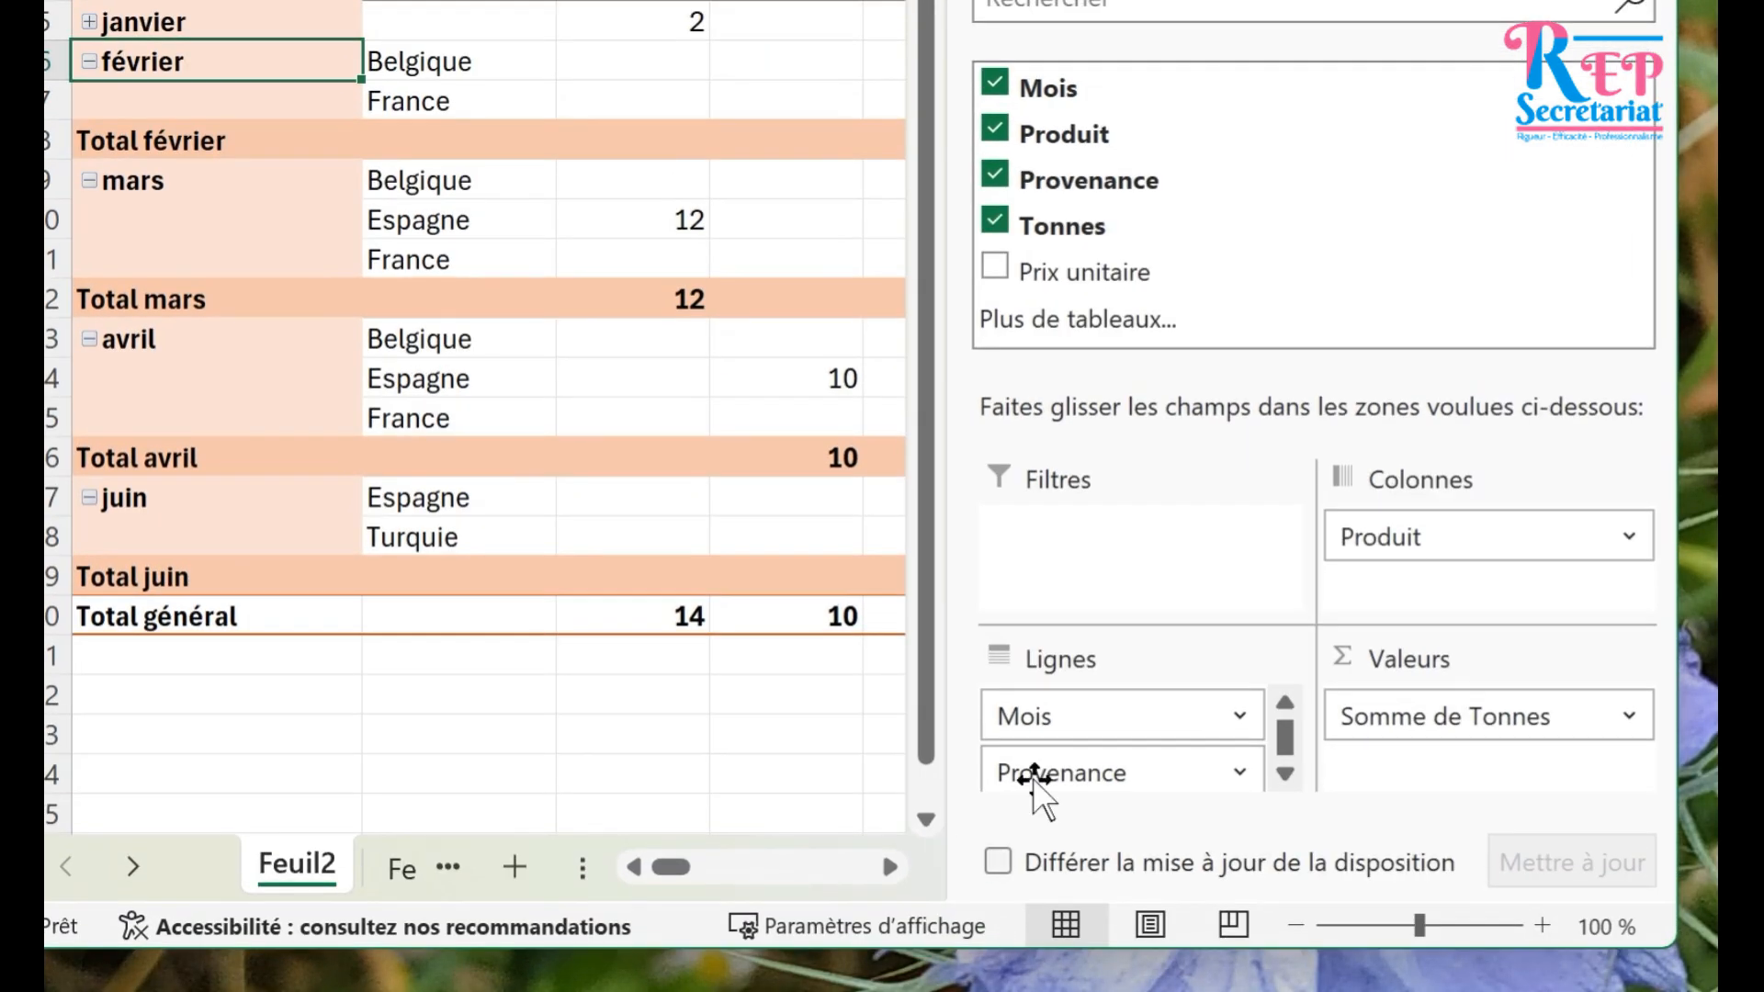
left_click_drag(1036, 776, 1077, 715)
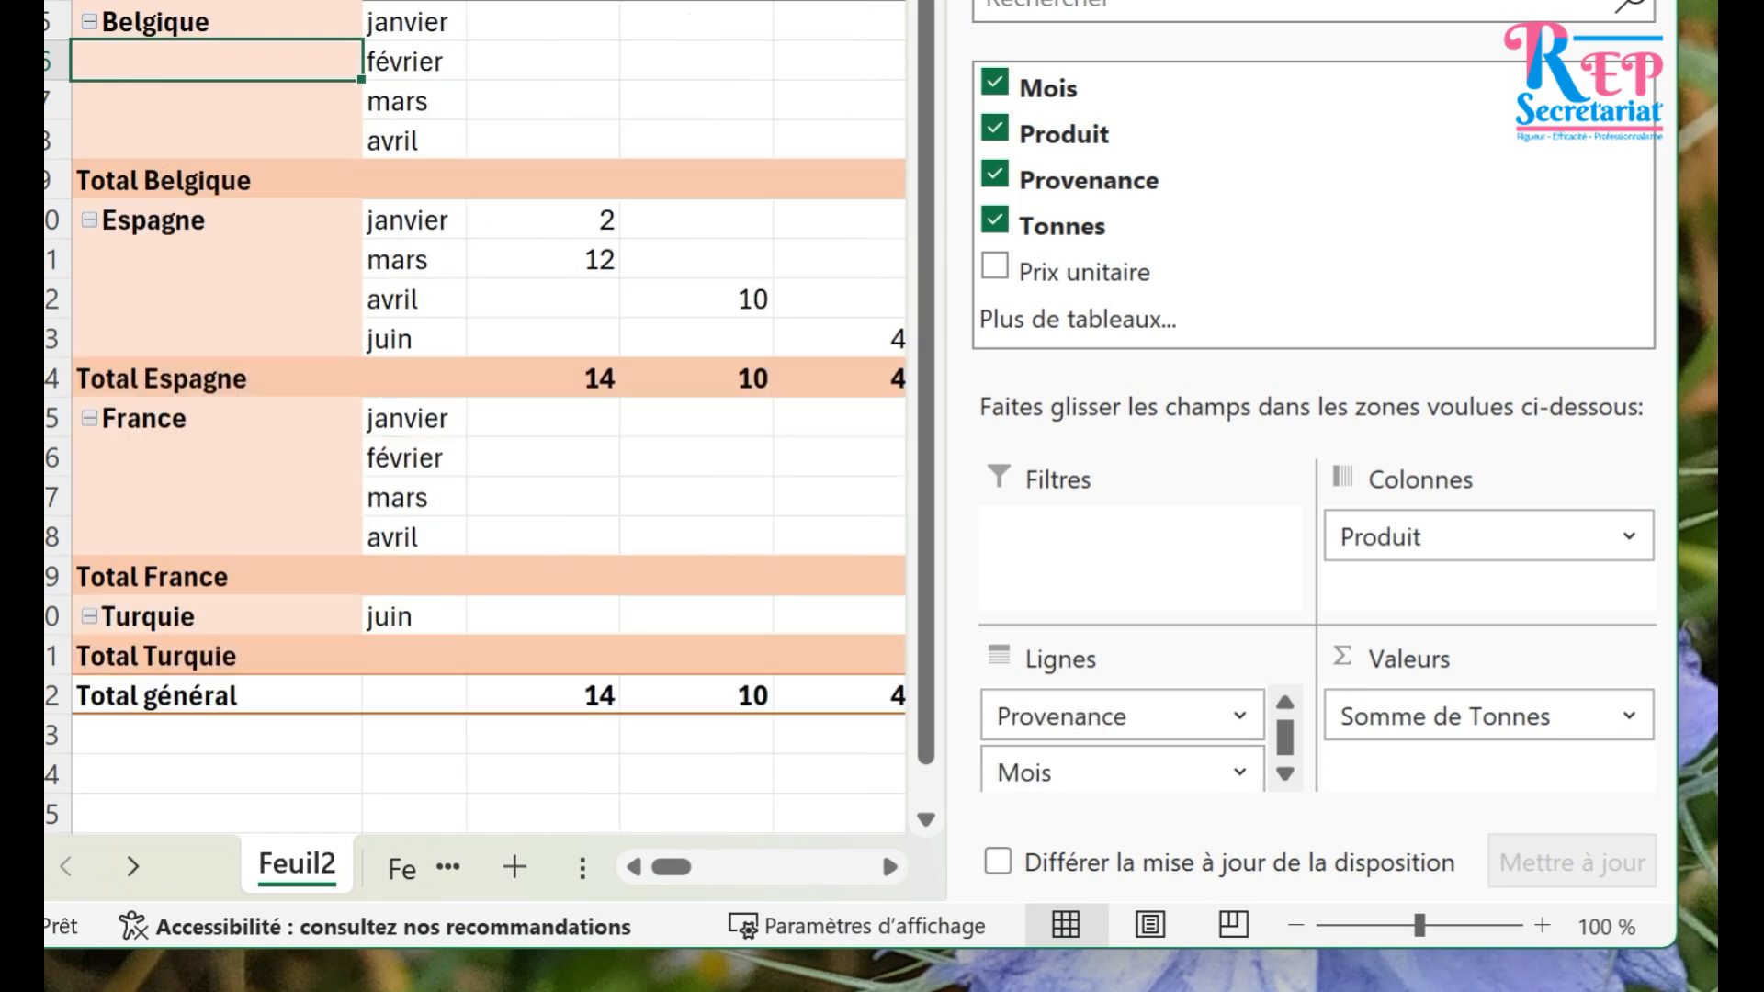
left_click(1640, 2)
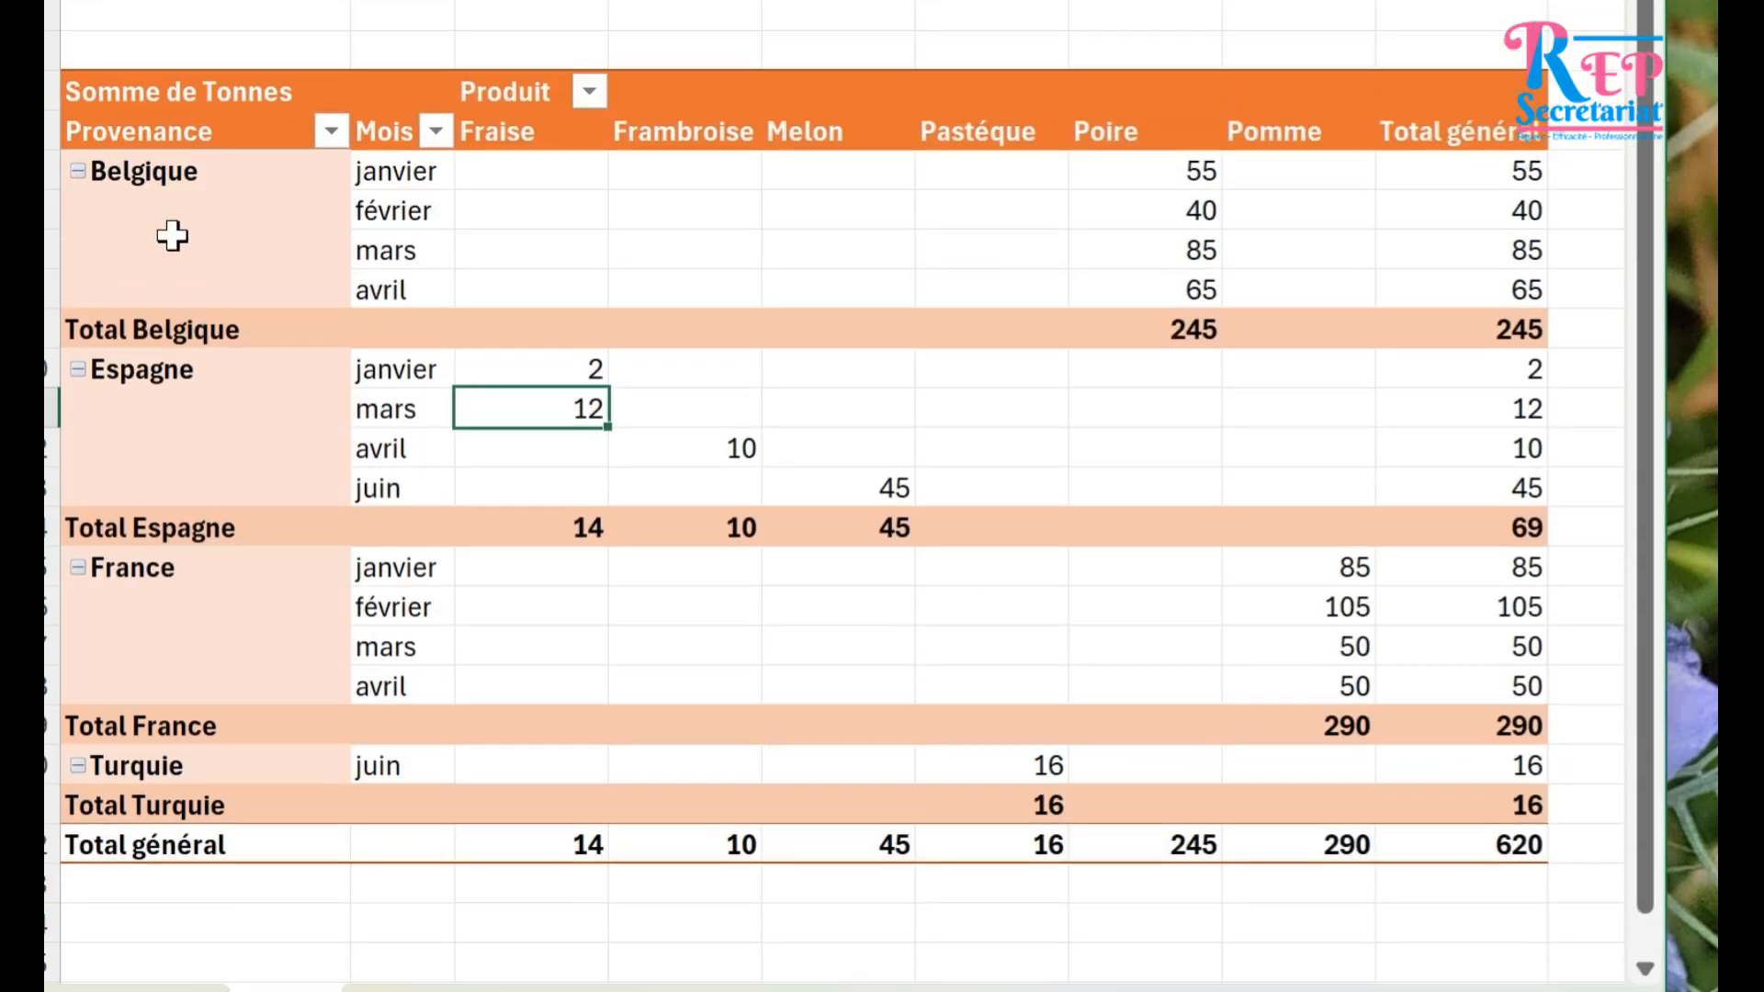
Examine the rearranged pivot table, reading the tonnes for each country of origin by month and product.
left_click(228, 6)
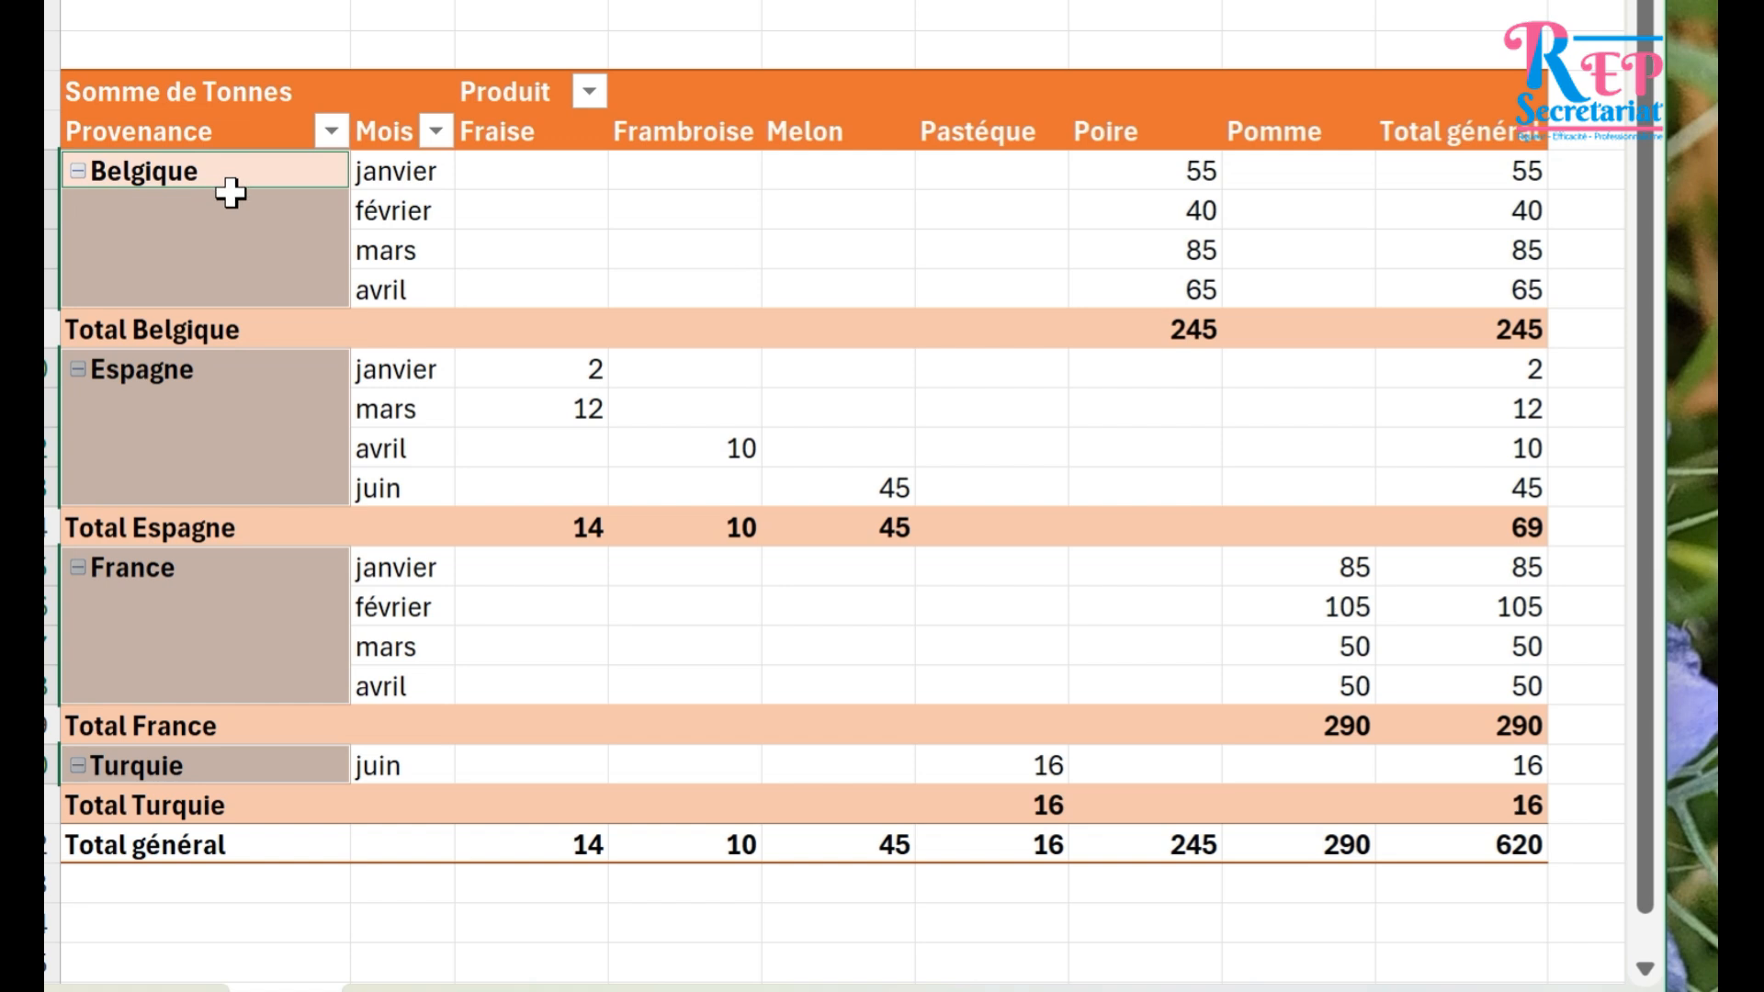
left_click(226, 177)
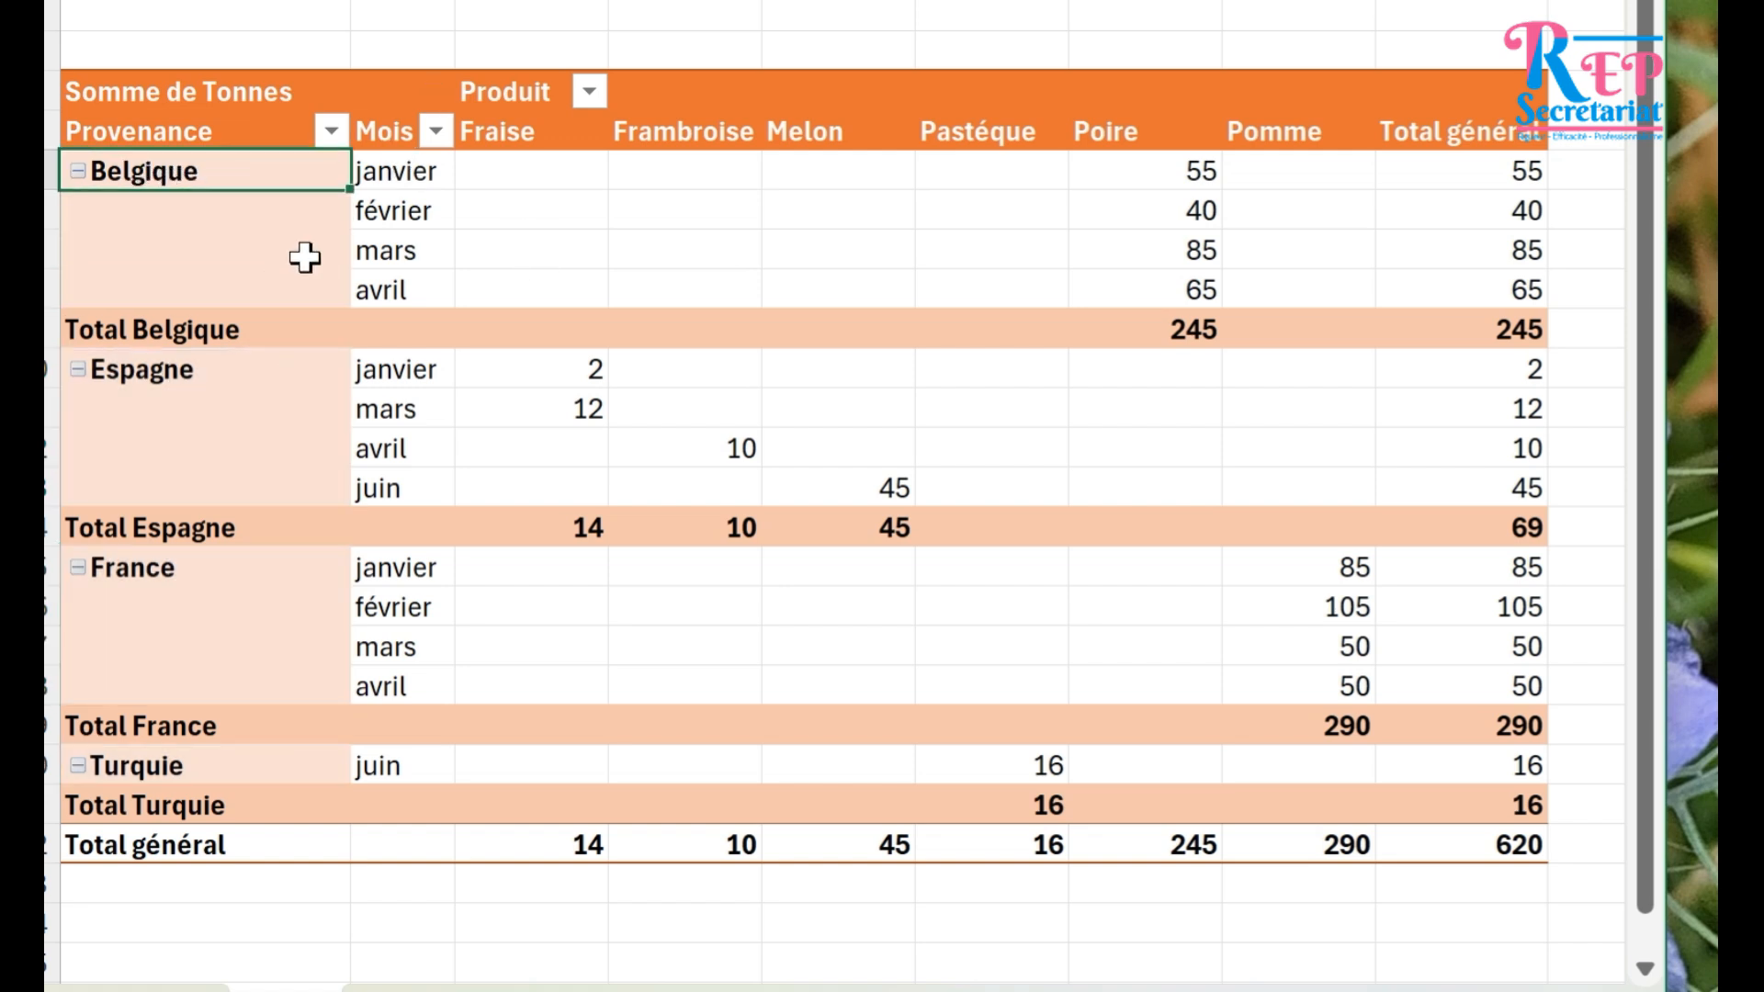
left_click(295, 622)
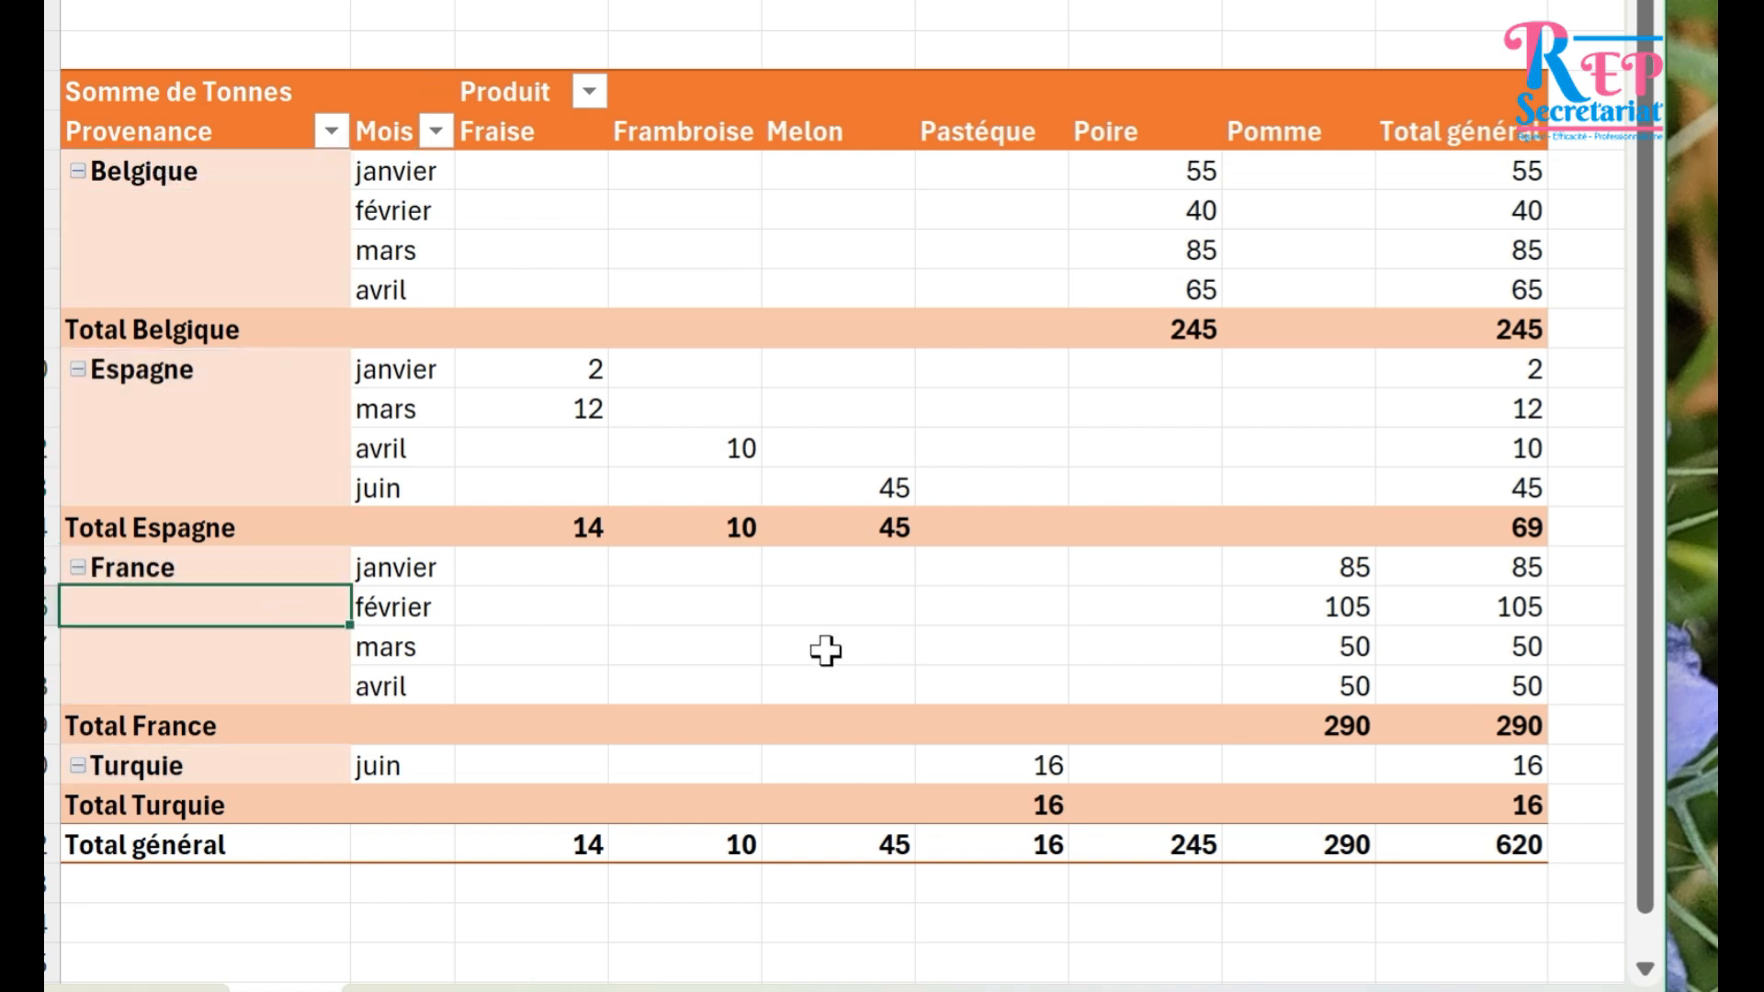
left_click(693, 646)
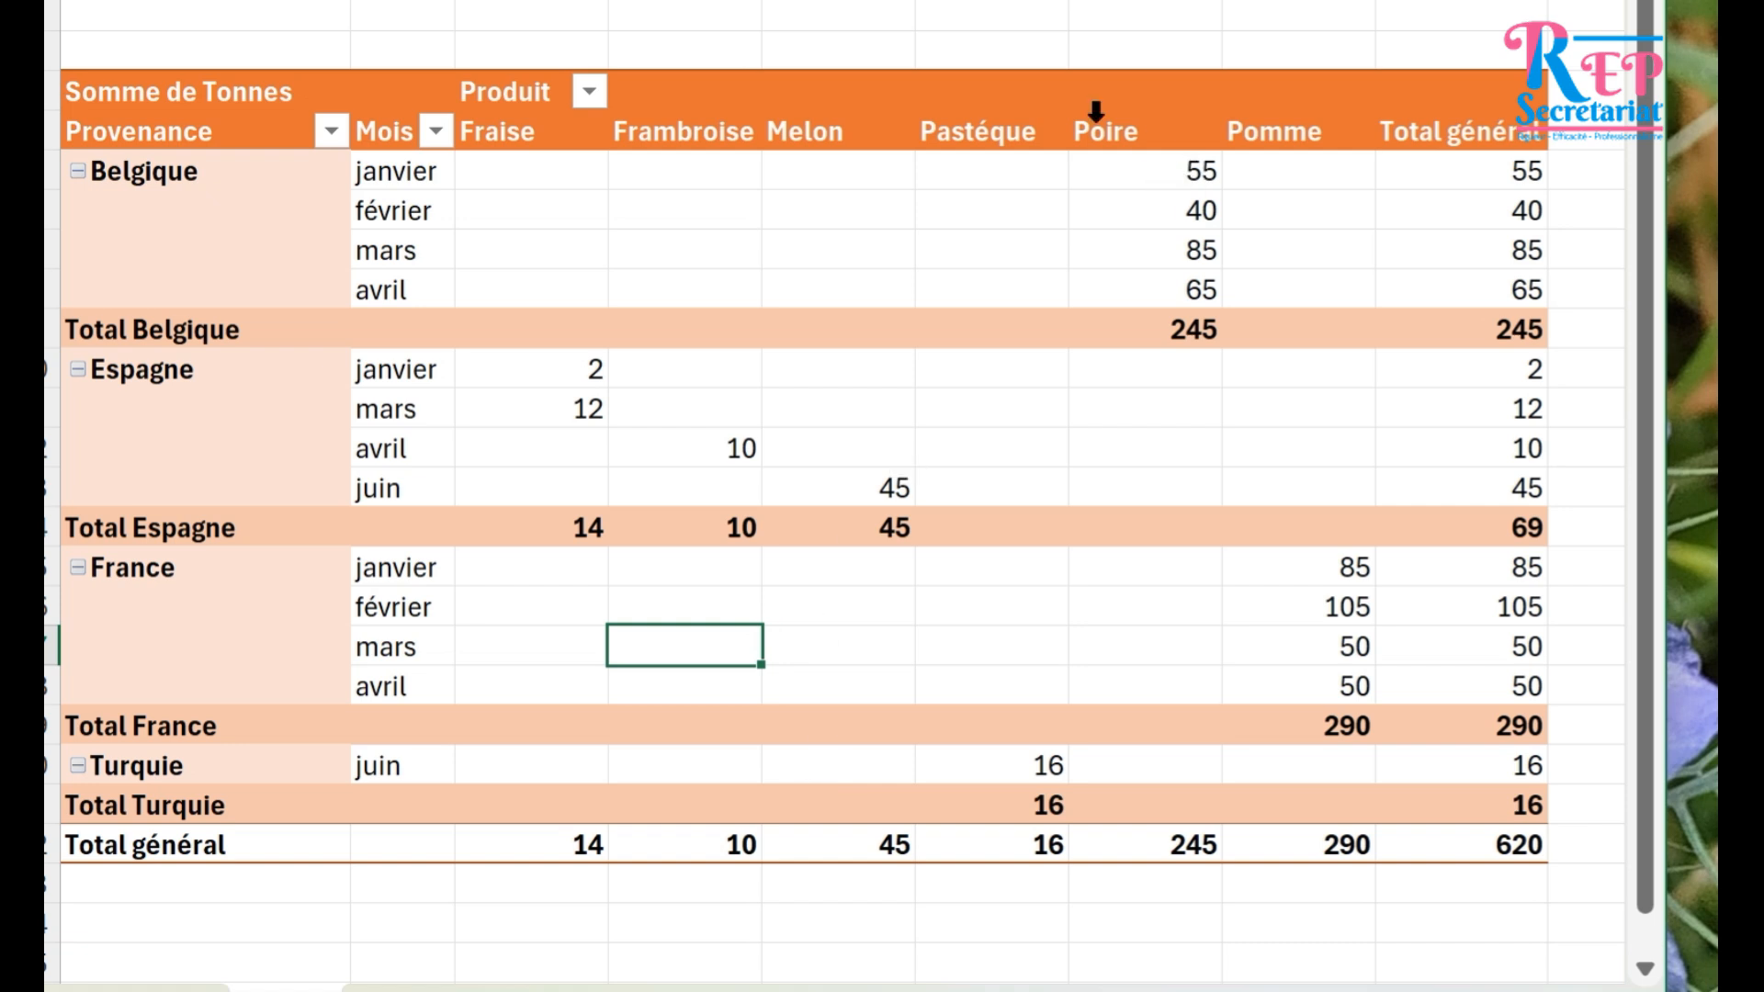
left_click(494, 279)
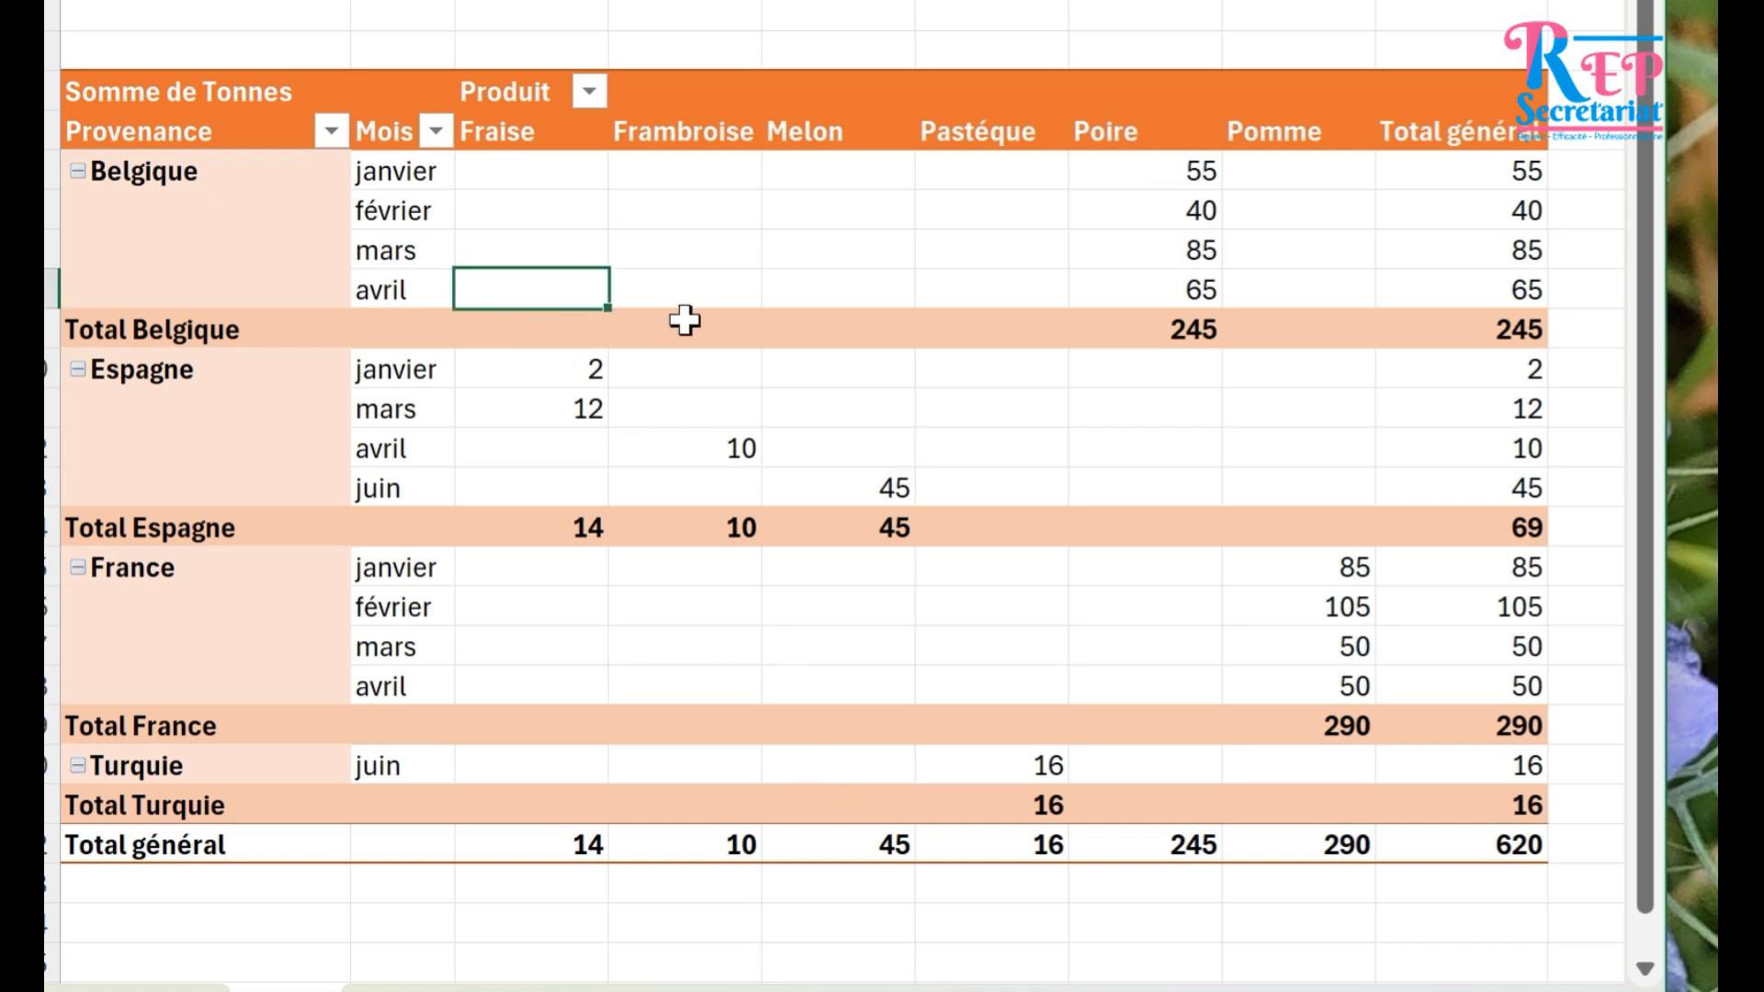
left_click(278, 242)
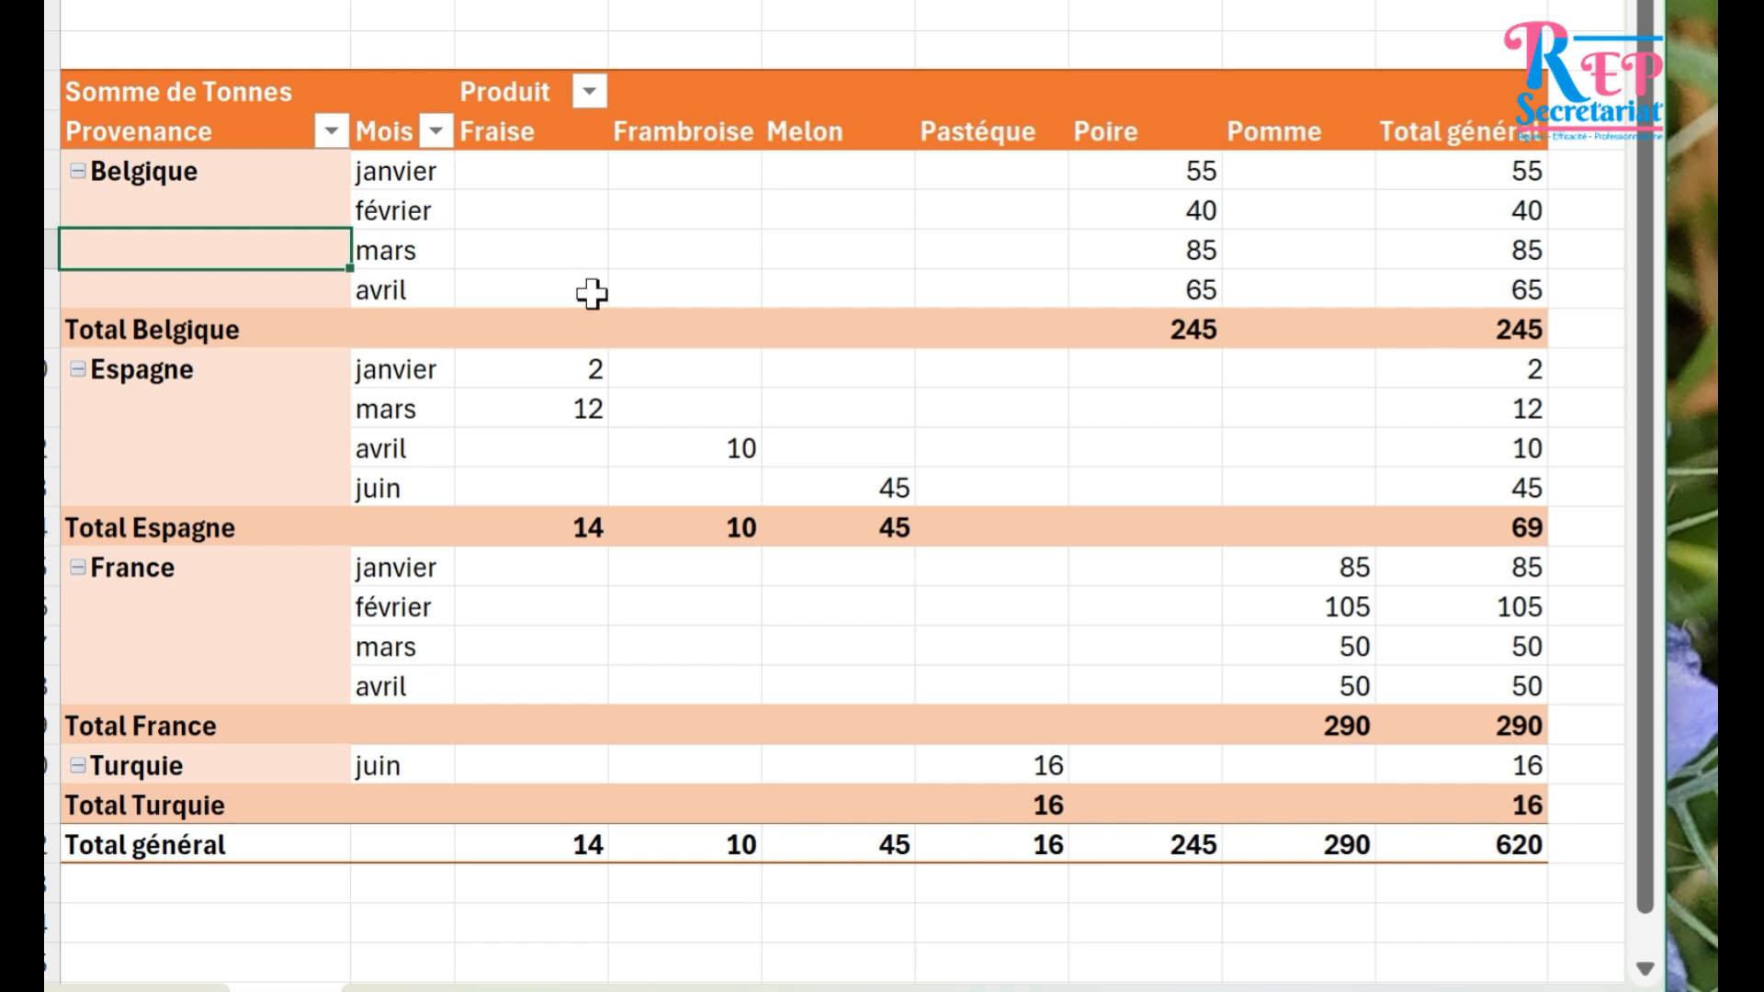
mouse_move(592, 293)
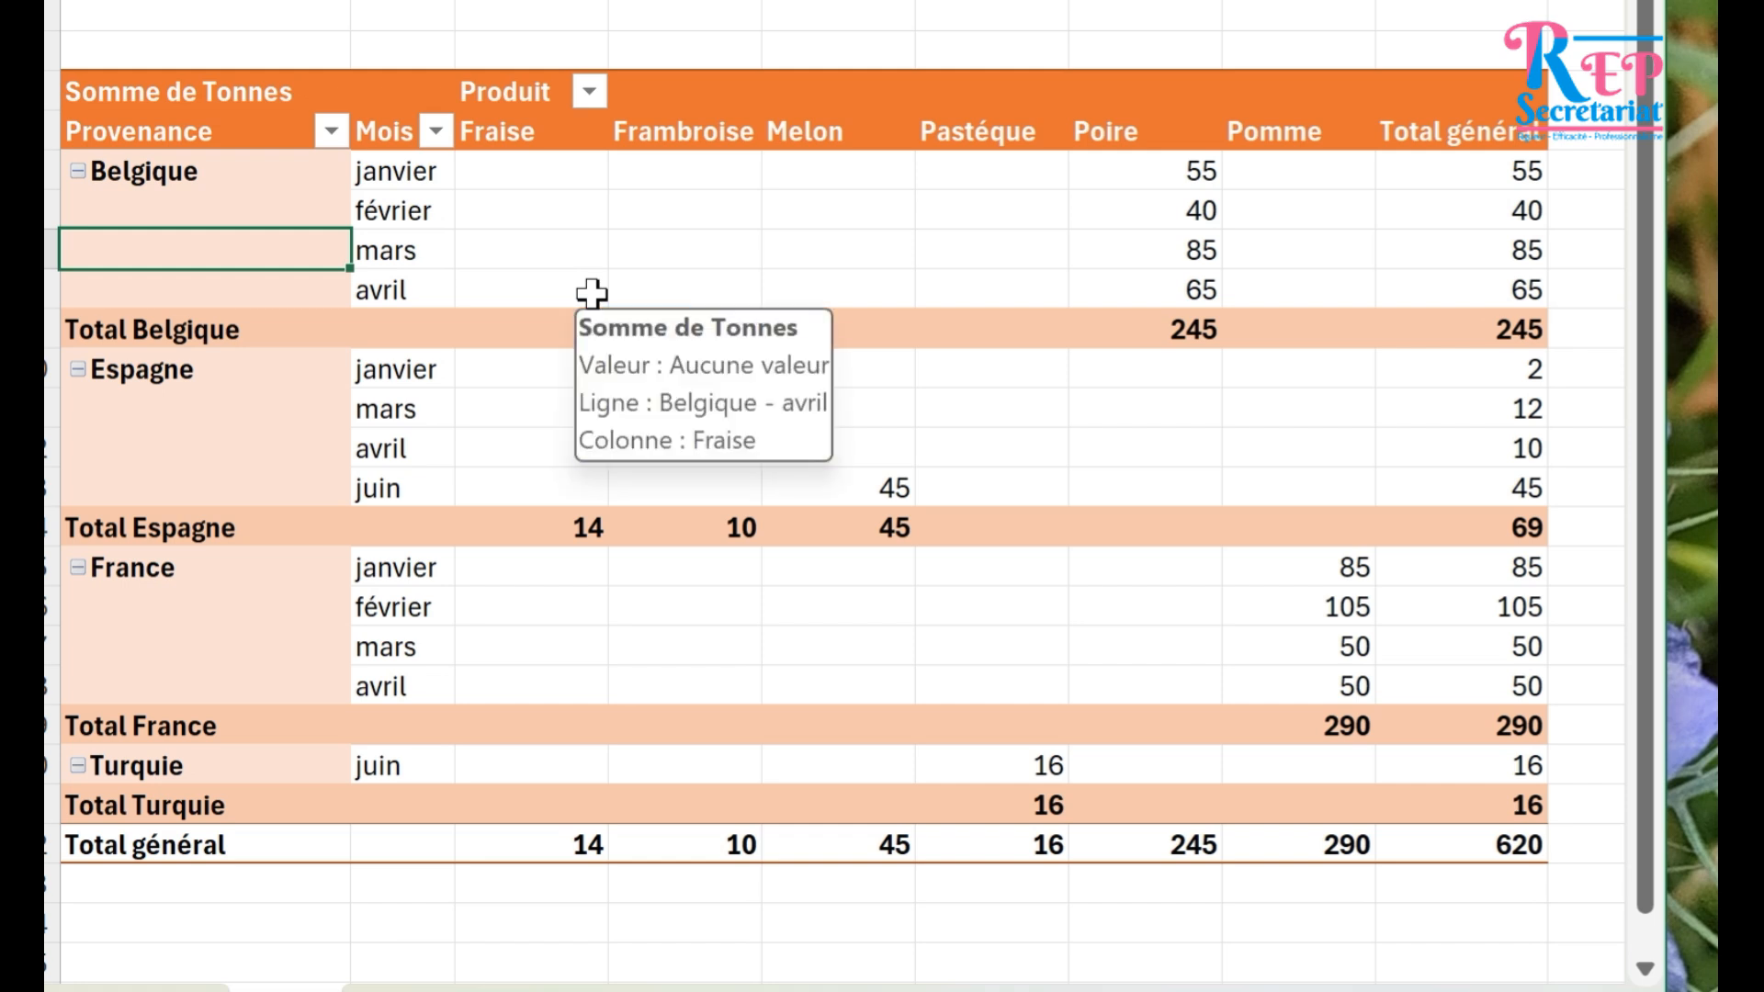
left_click(470, 443)
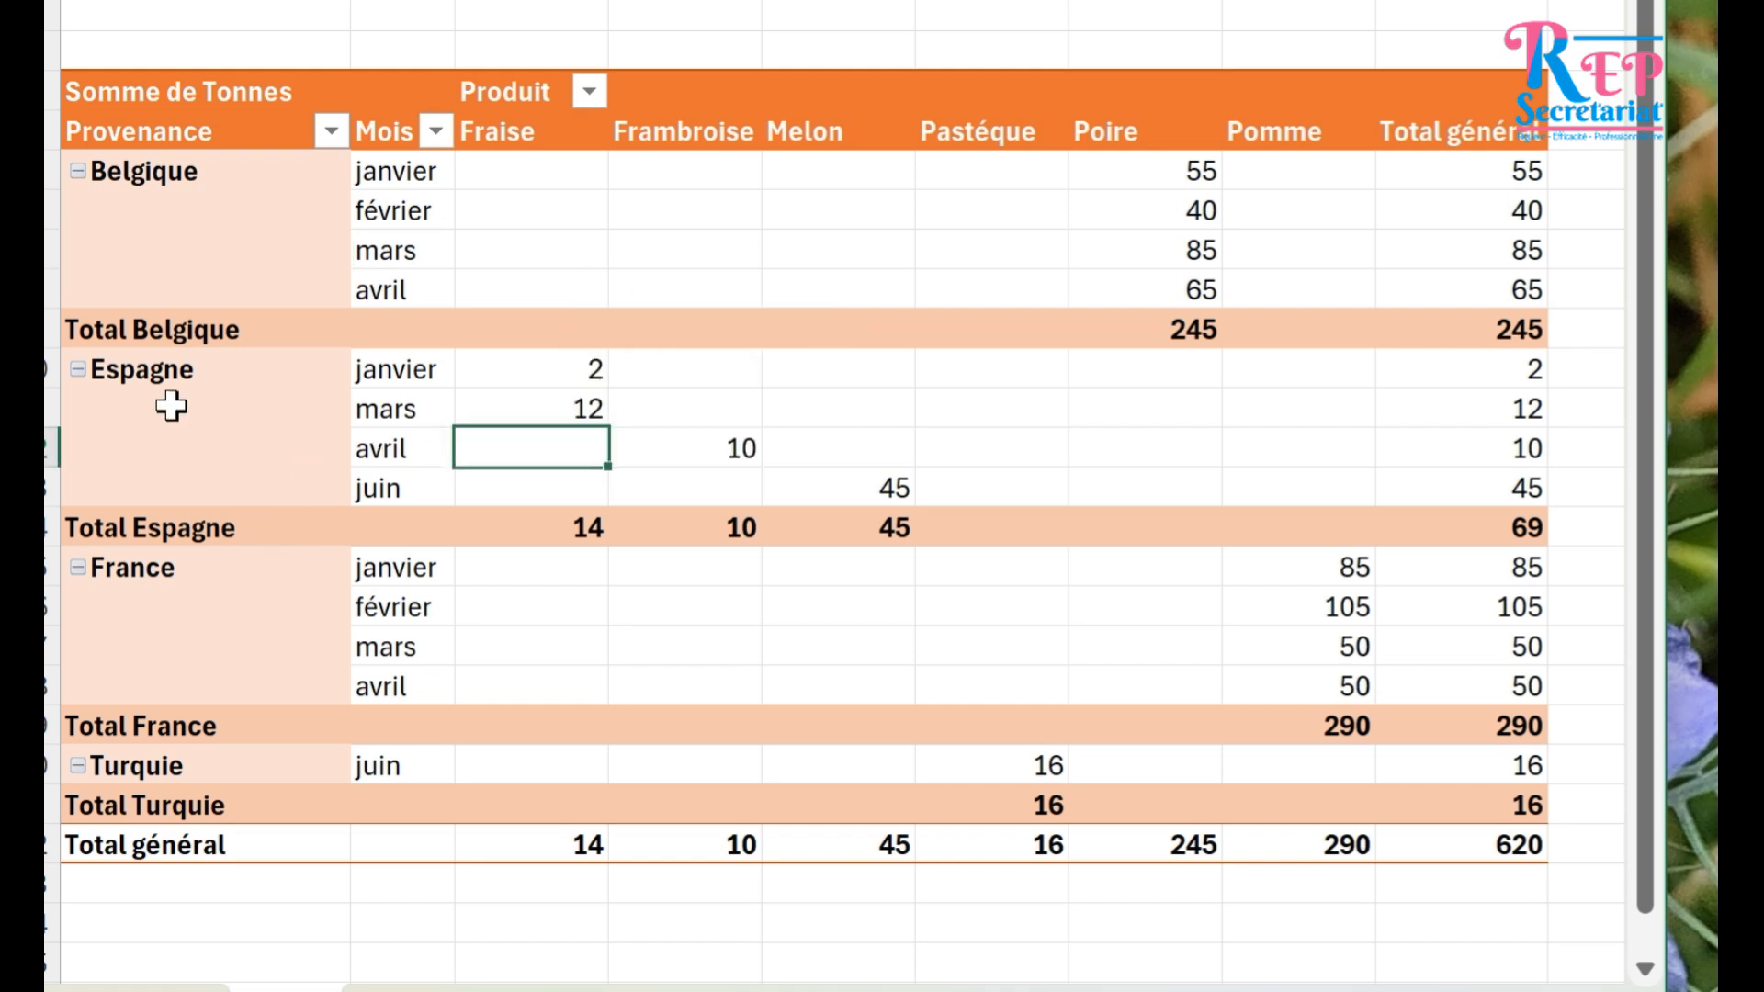
left_click(217, 368)
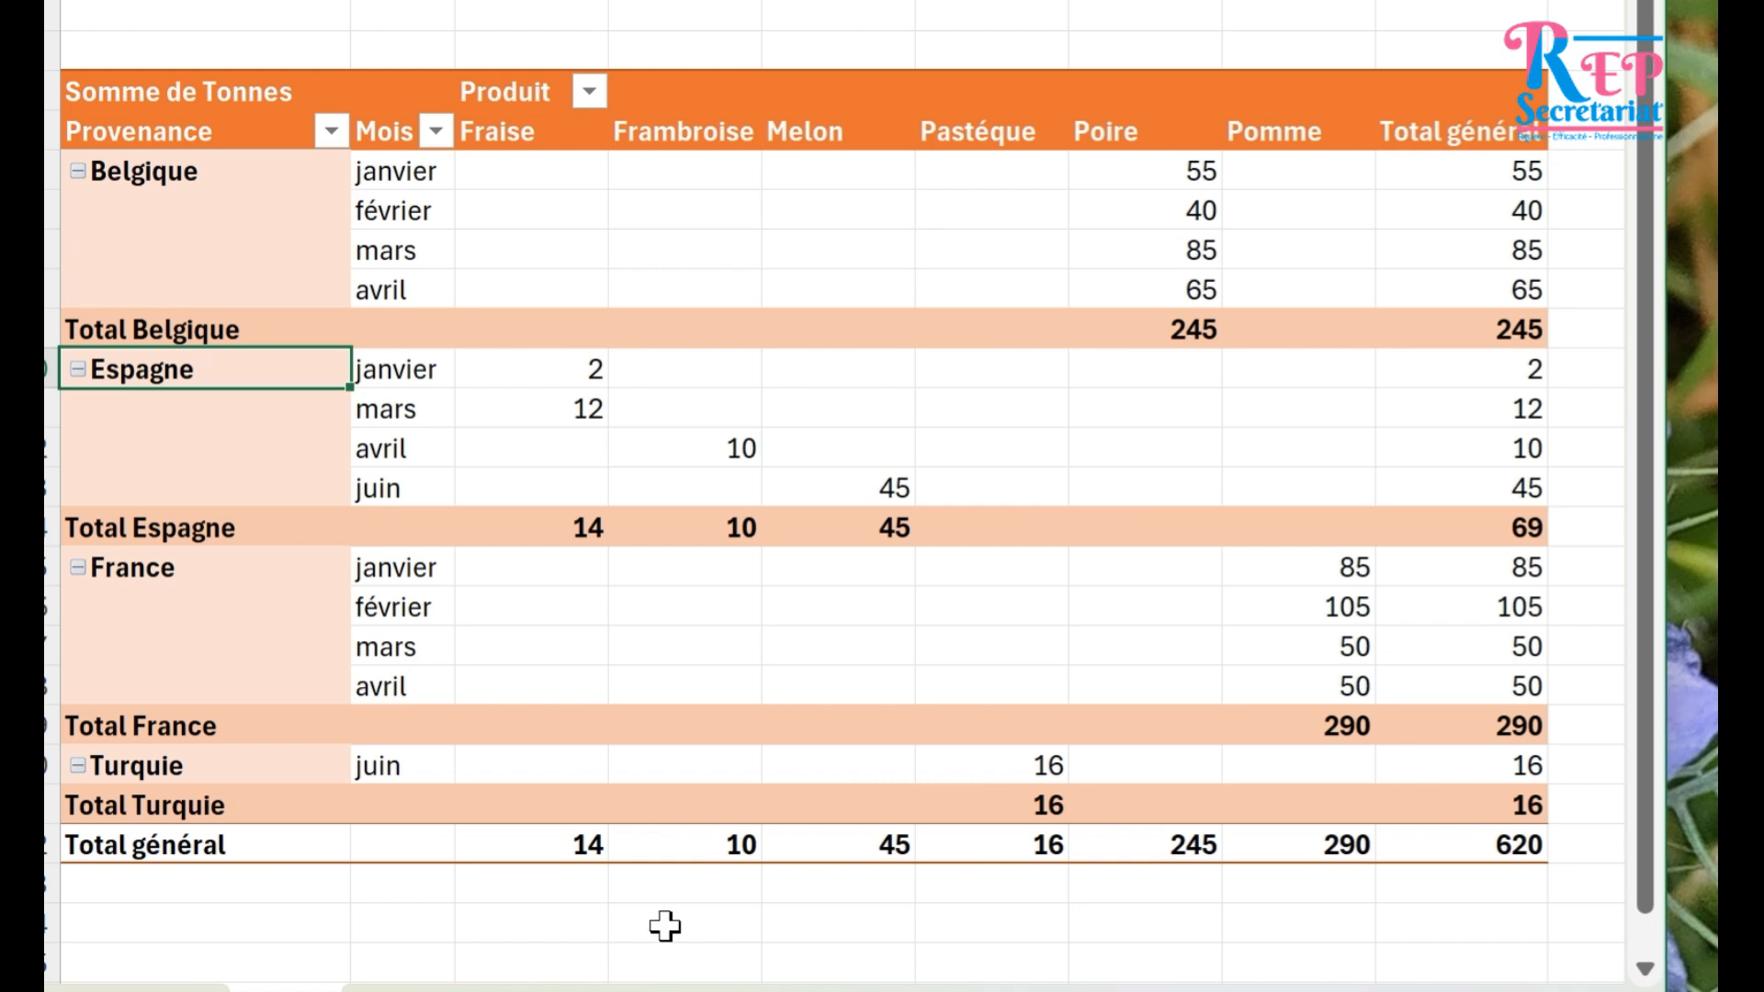
left_click(1484, 650)
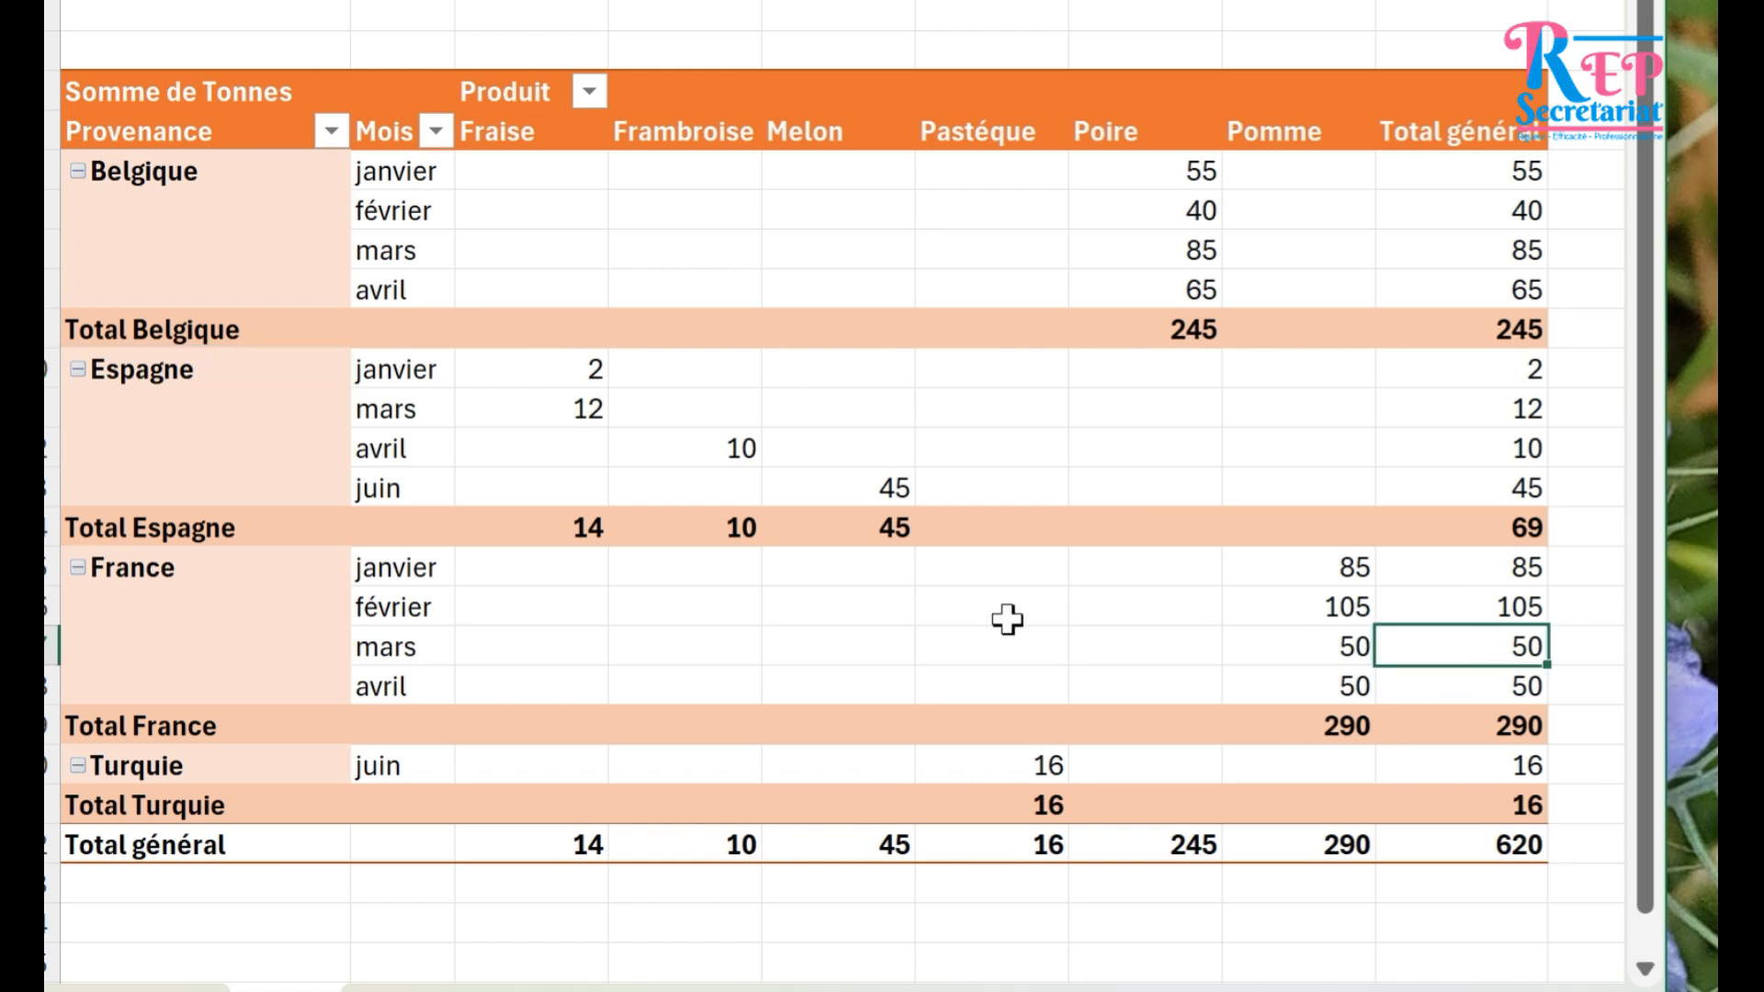
left_click(191, 920)
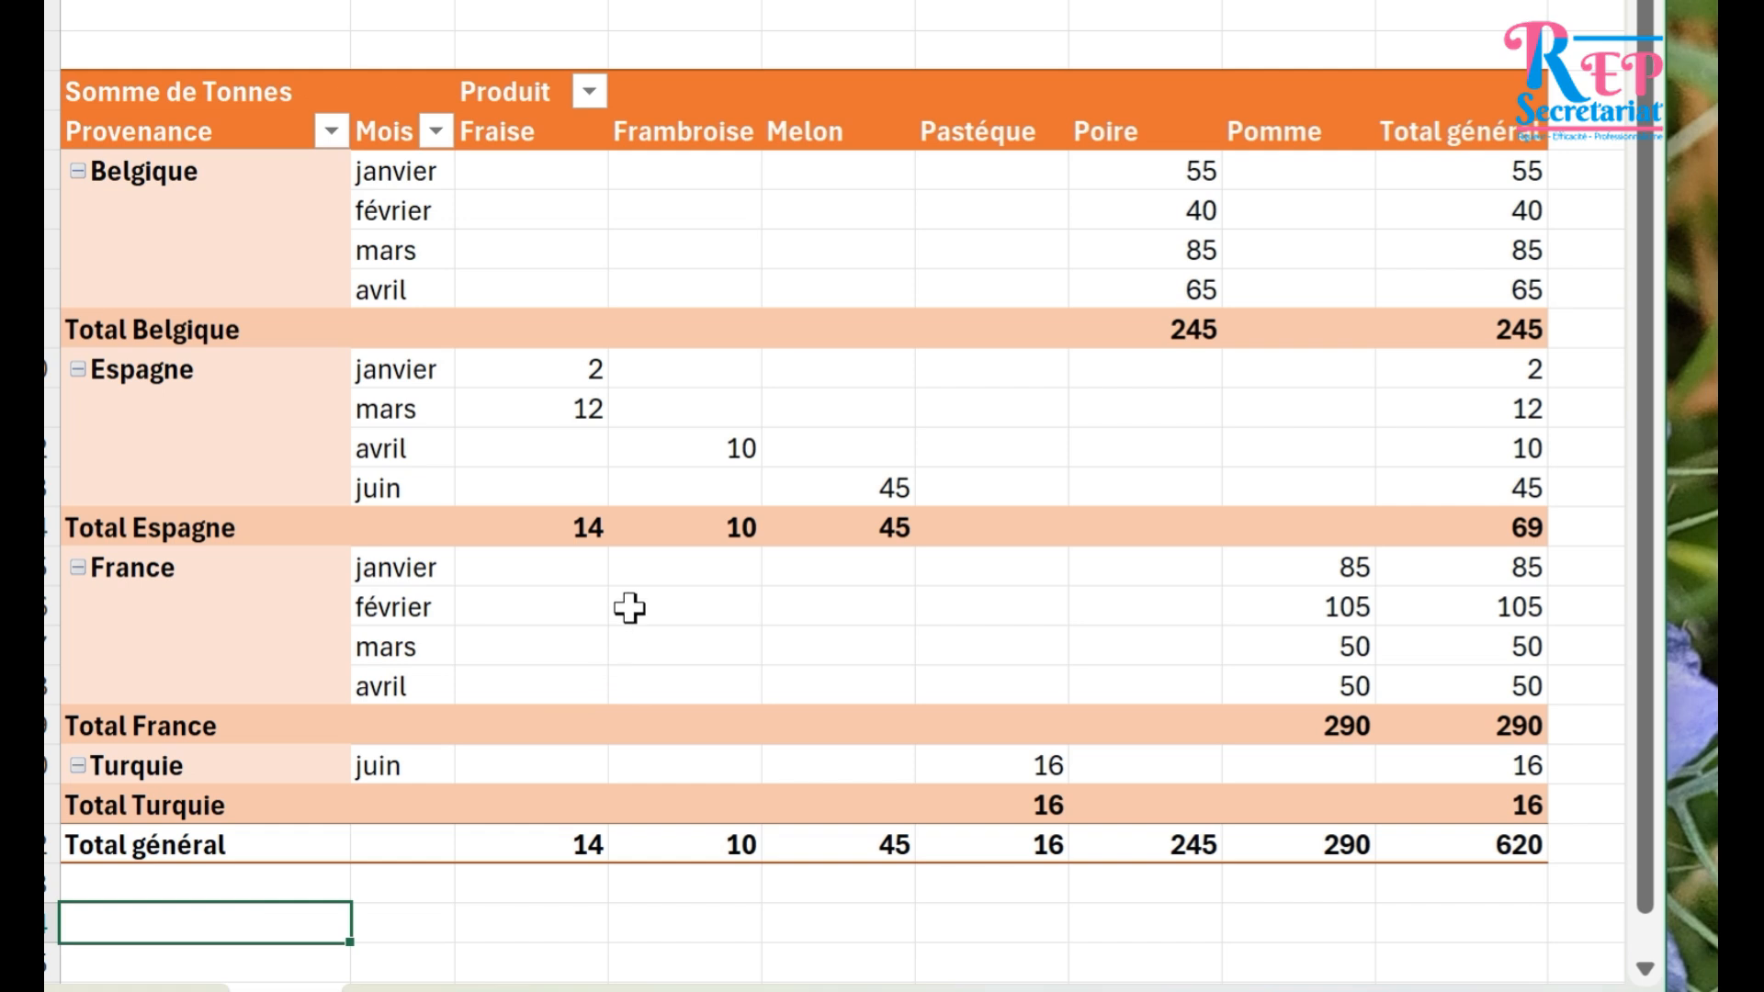
Remove the Mois field from the pivot table's rows so only Provenance remains, and select the Espagne cell A6.
left_click(88, 86)
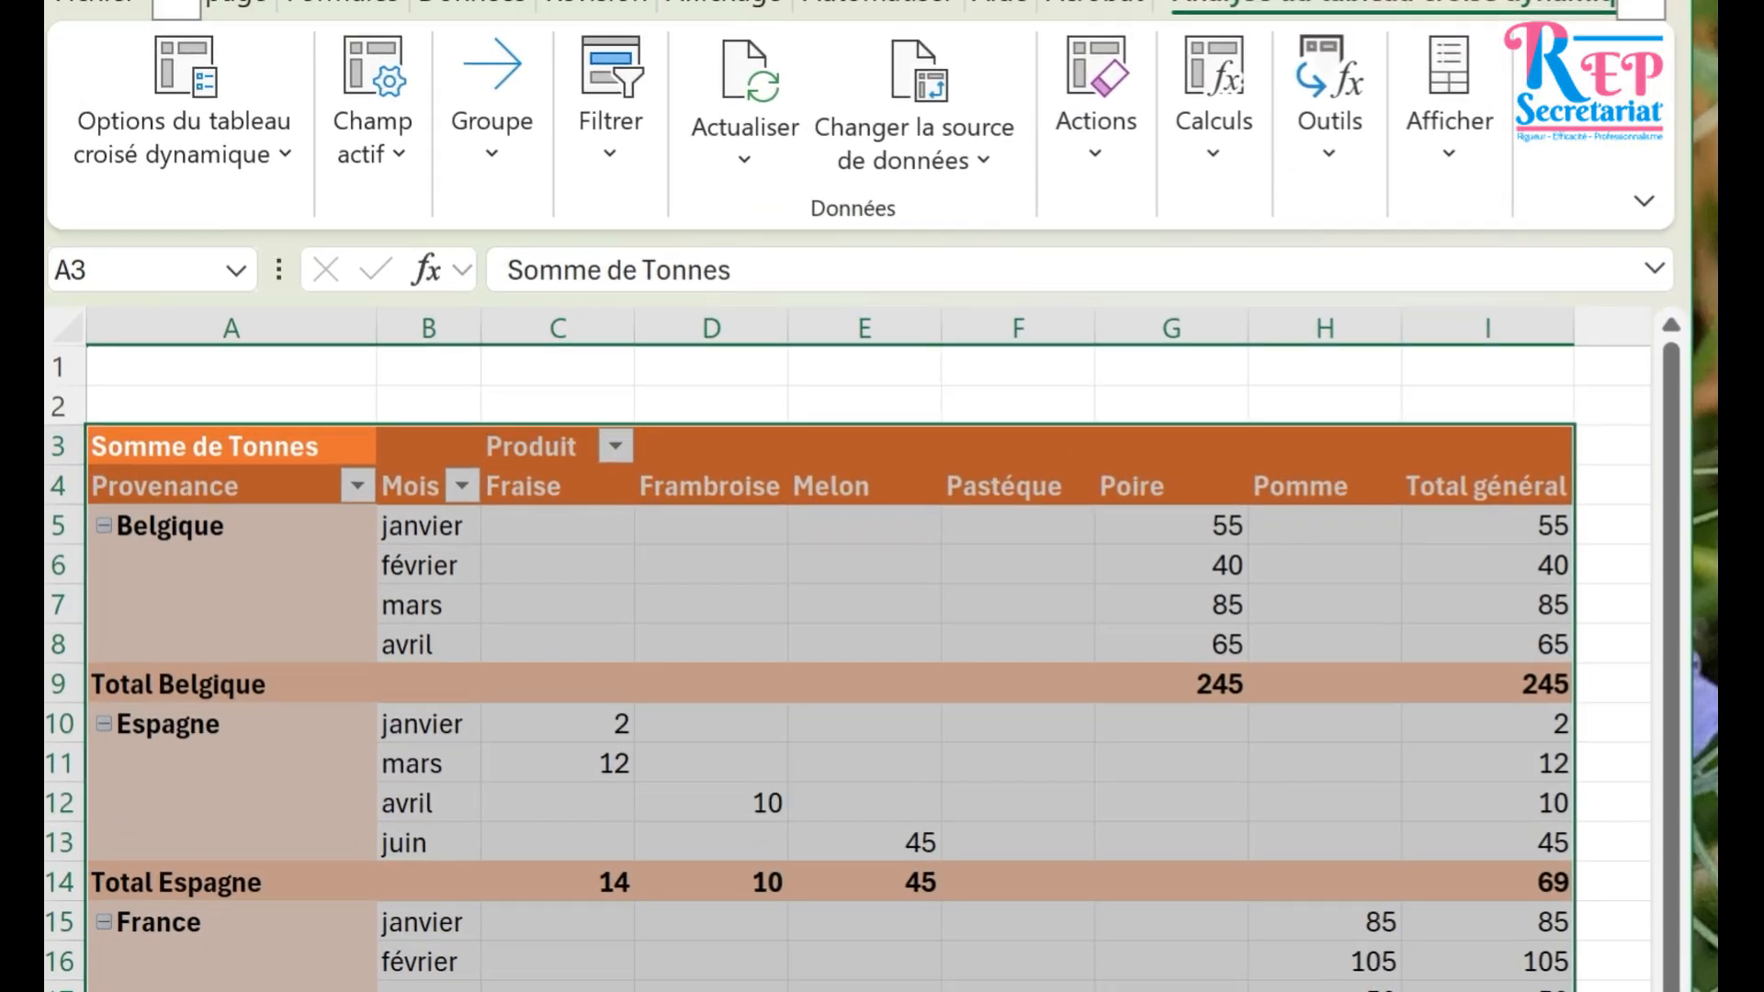
left_click(1336, 158)
left_click(1402, 328)
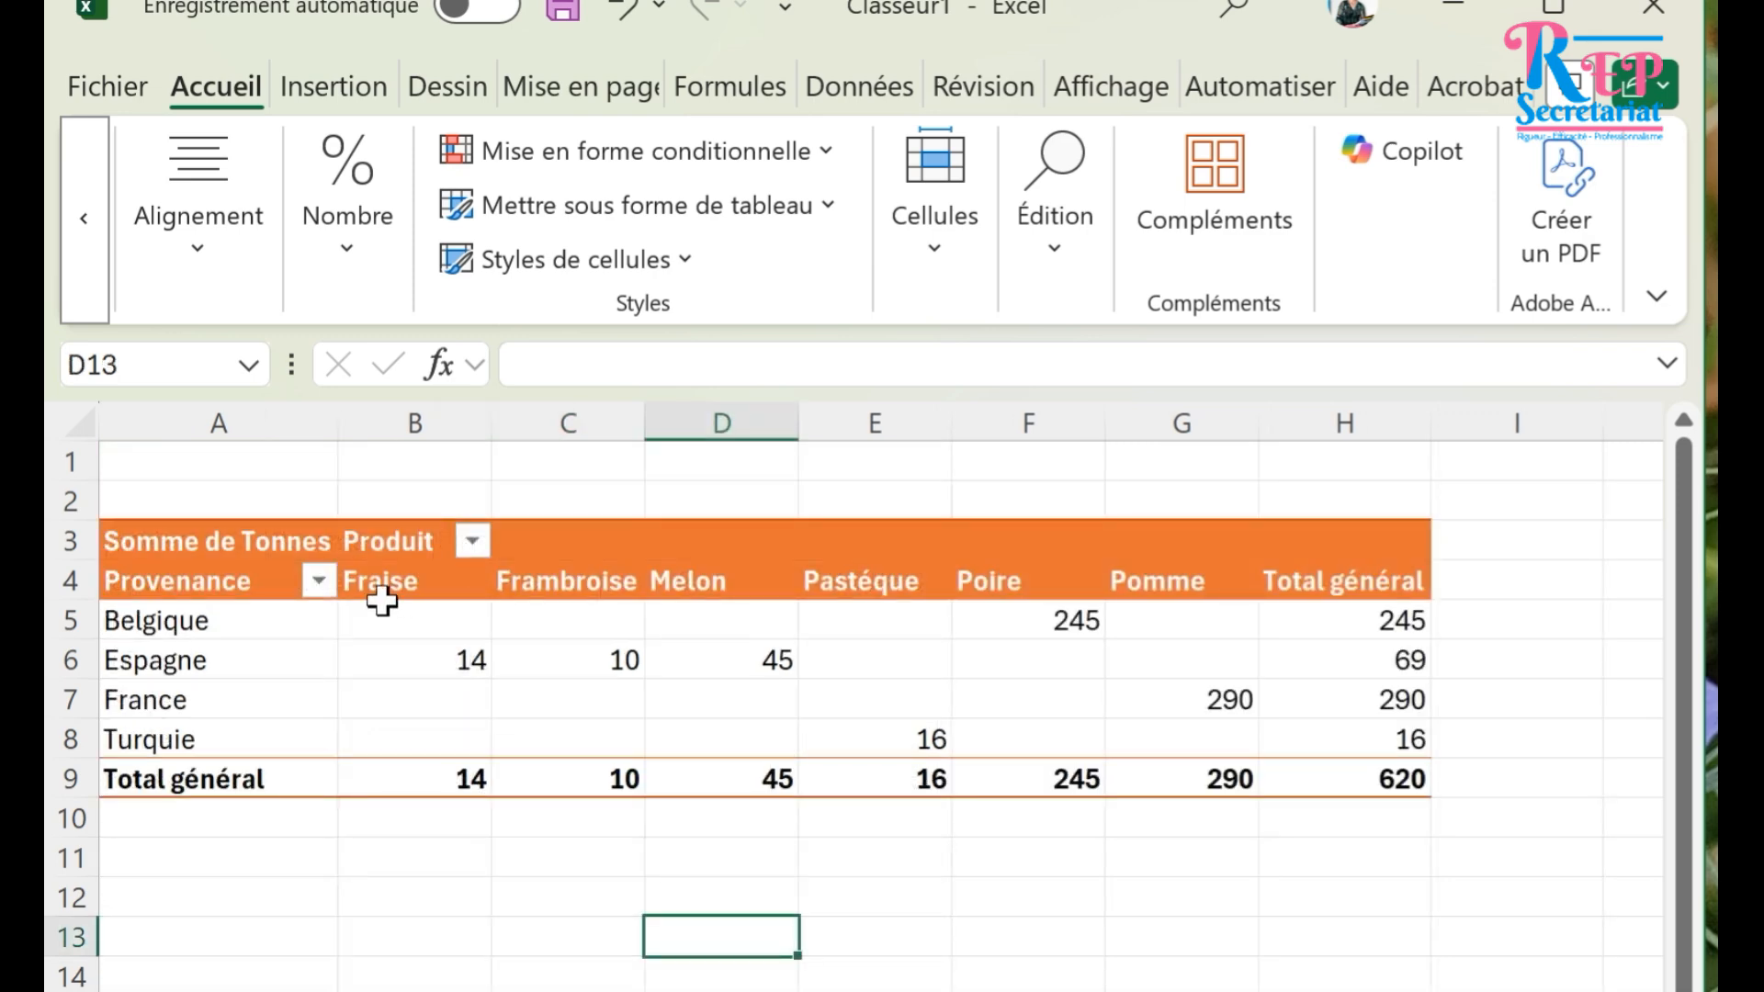
left_click(211, 508)
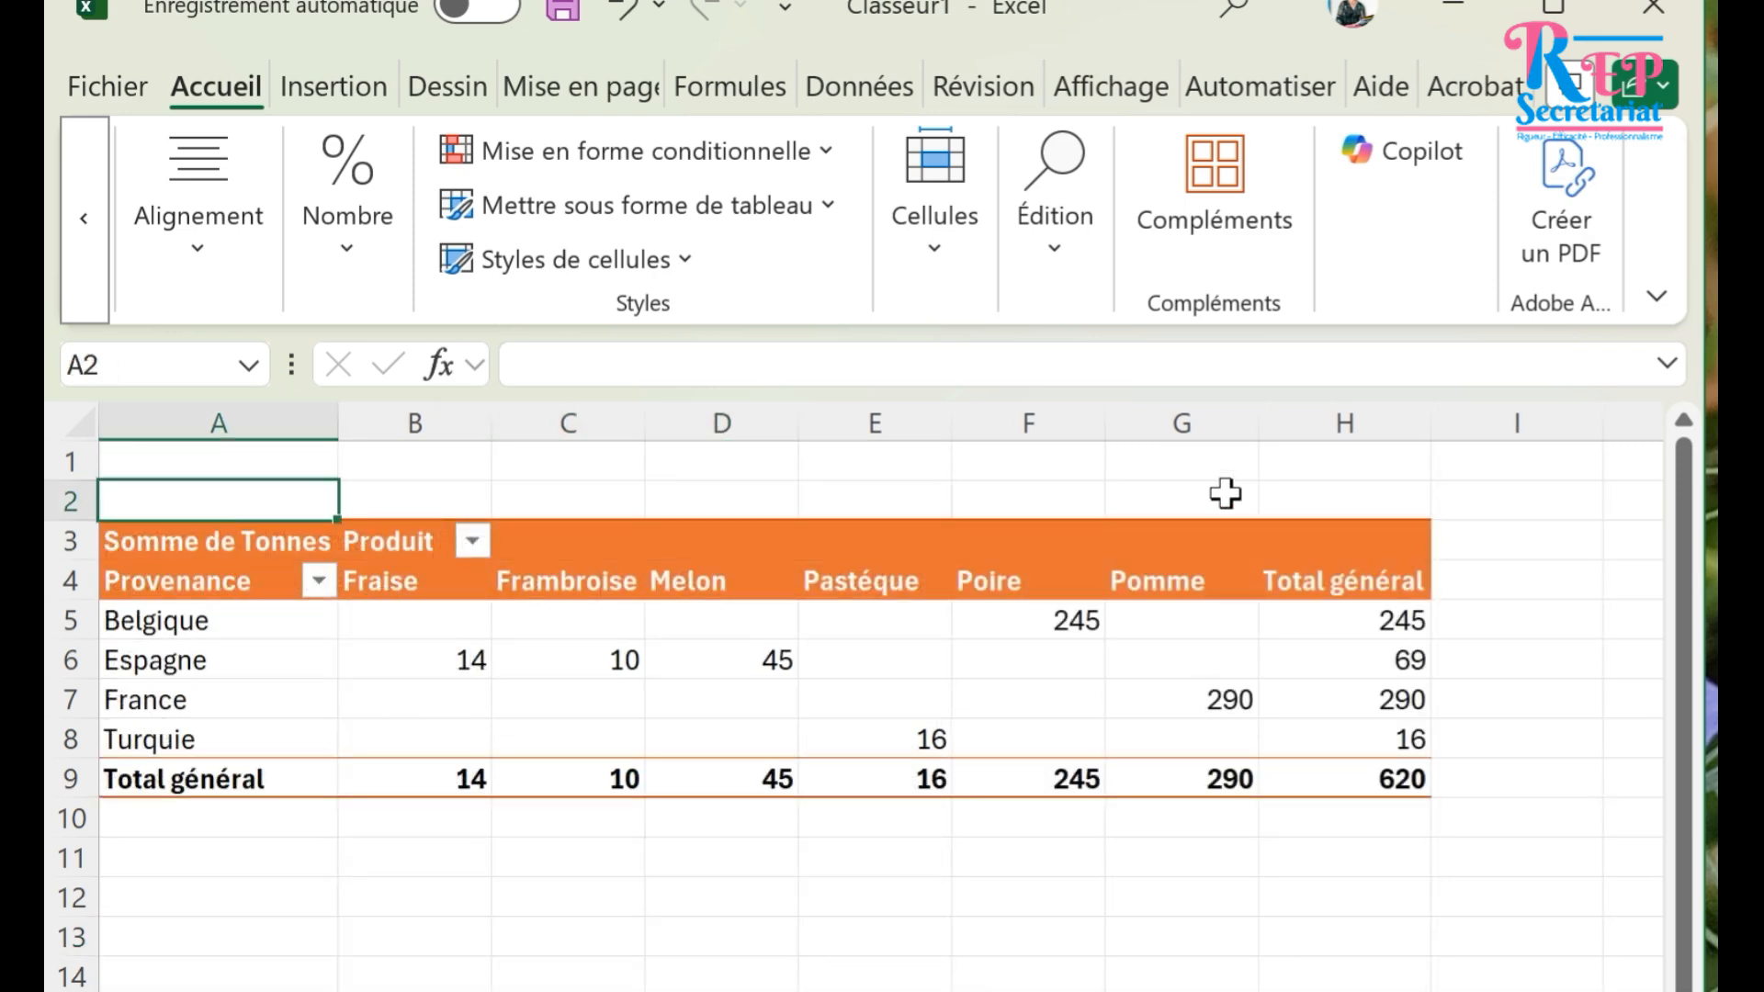
left_click(214, 662)
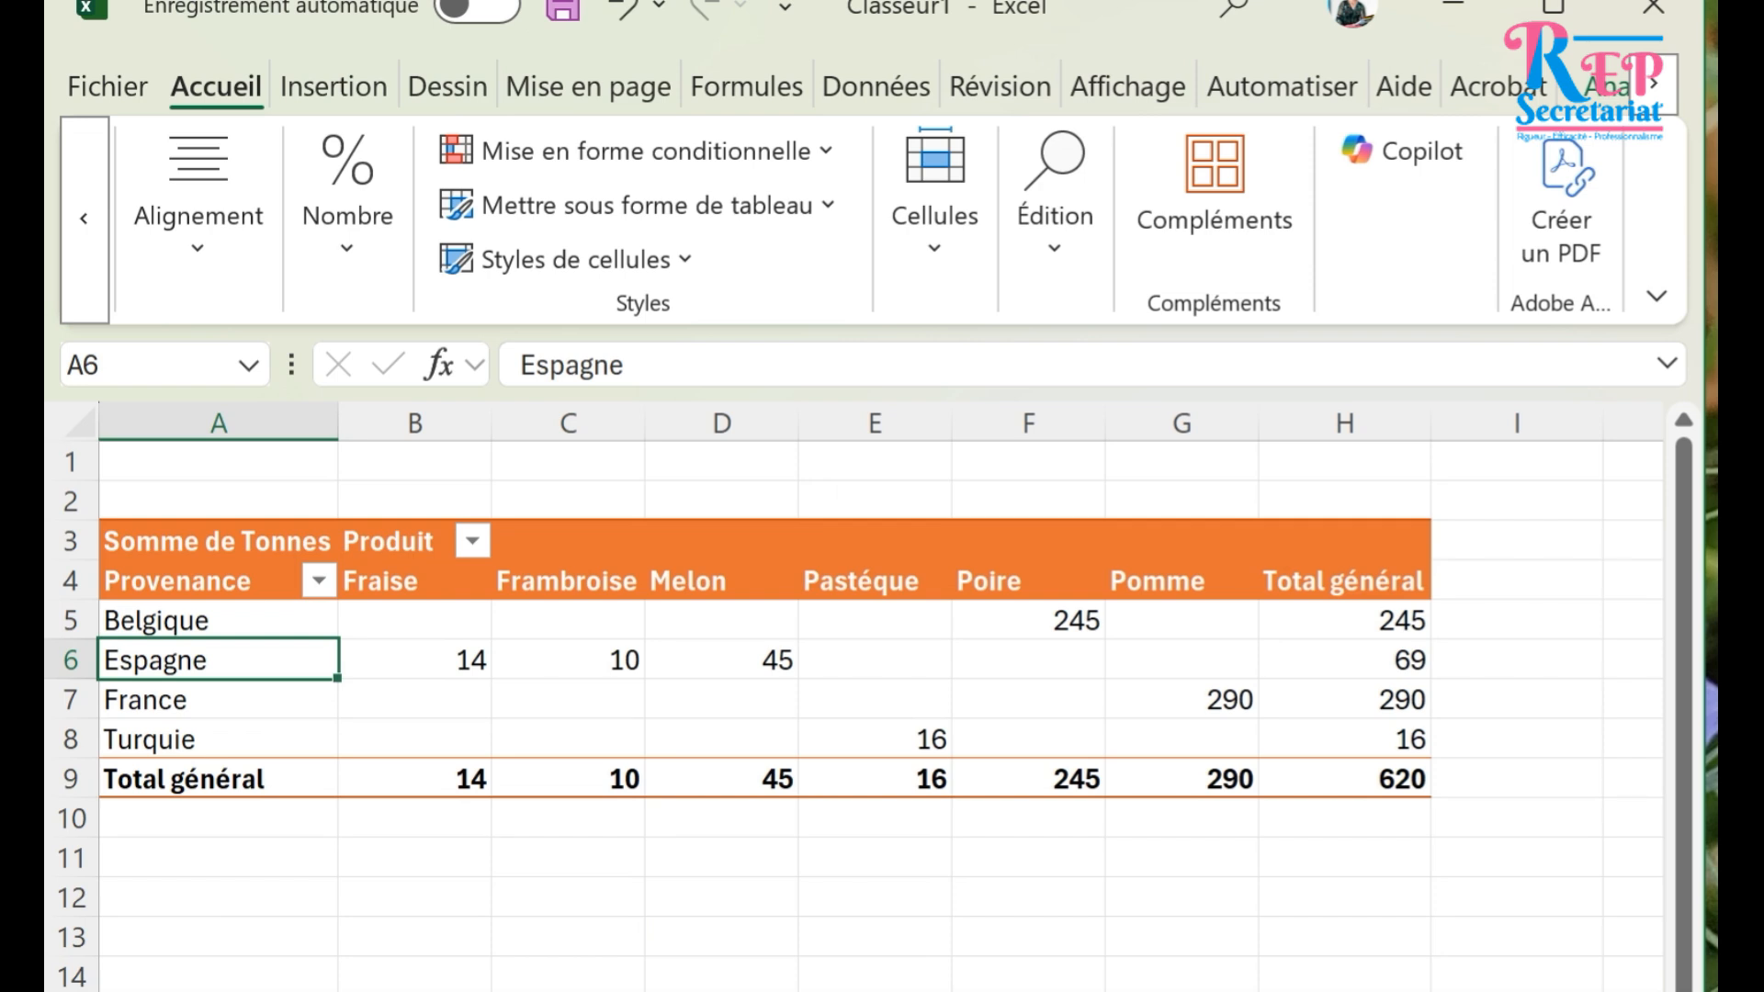